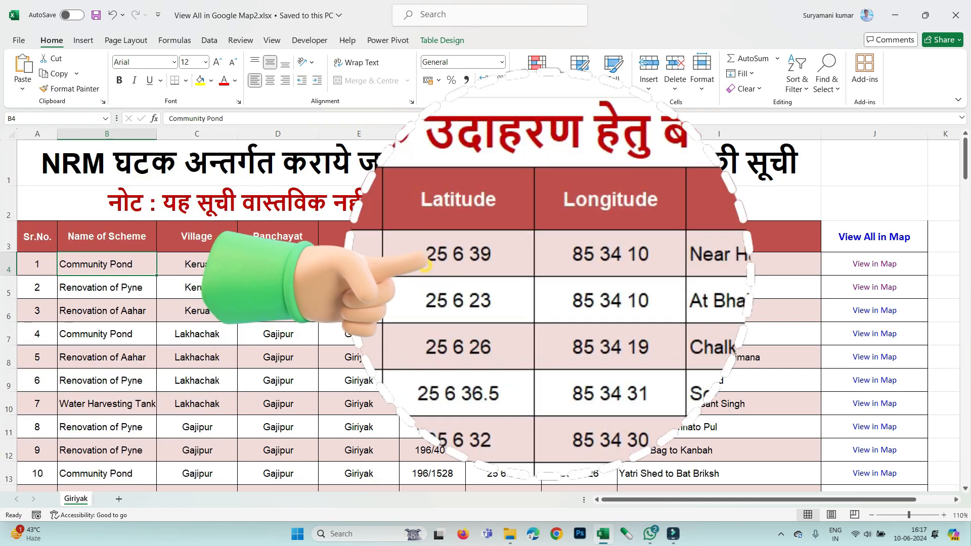
# Step: Examine the latitude and longitude values of the first scheme in the list
pyautogui.click(503, 264)
pyautogui.click(579, 264)
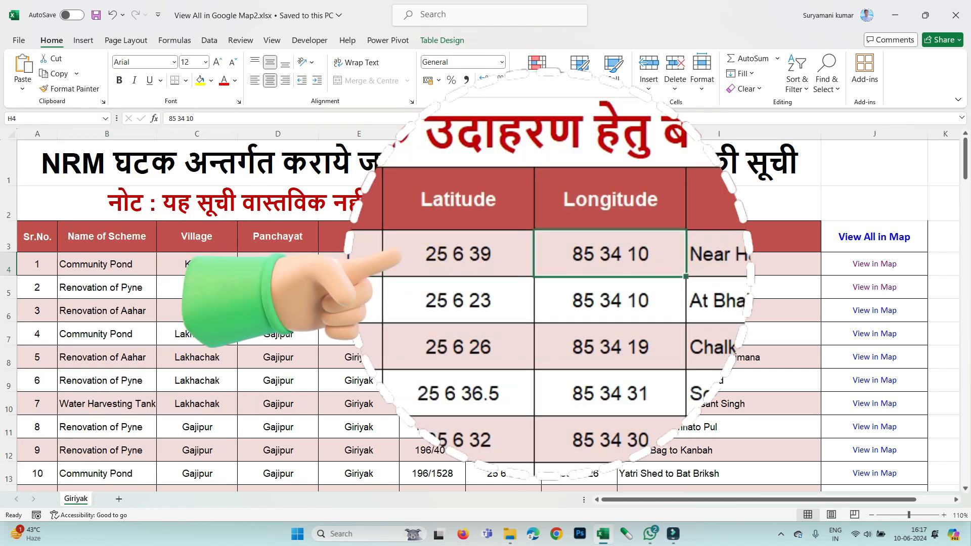
pyautogui.click(503, 263)
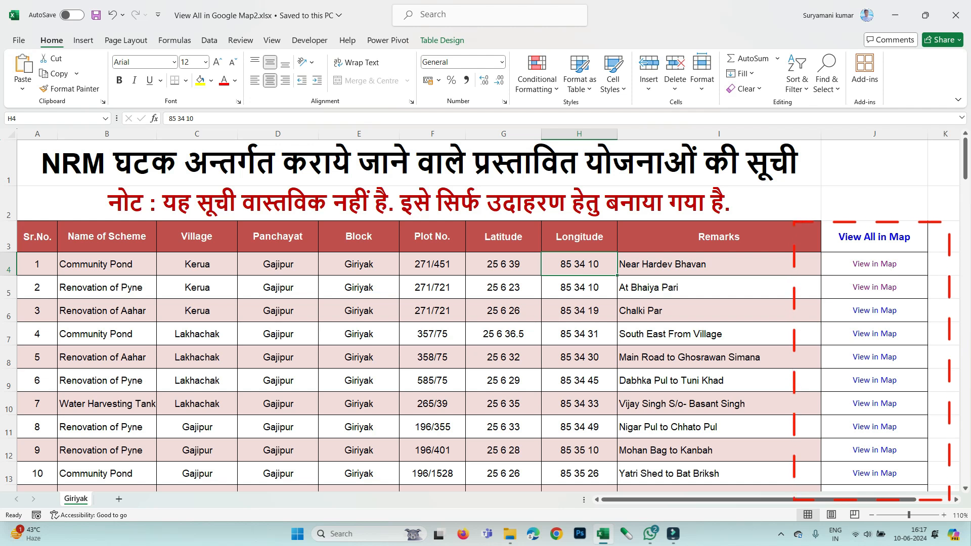
# Step: View the location of scheme 2, Renovation of Pyne in Kerua, through its map link and close the map tab
pyautogui.click(878, 264)
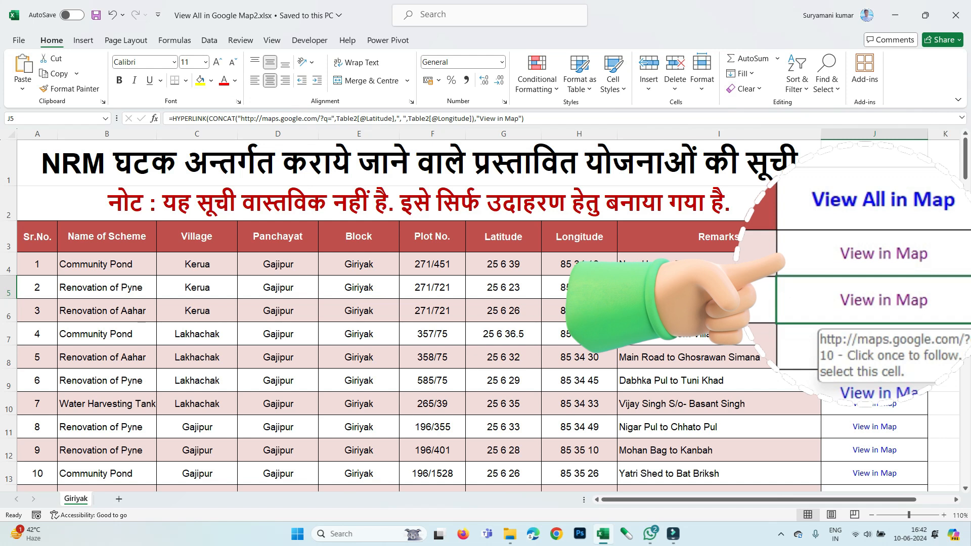
pyautogui.click(874, 288)
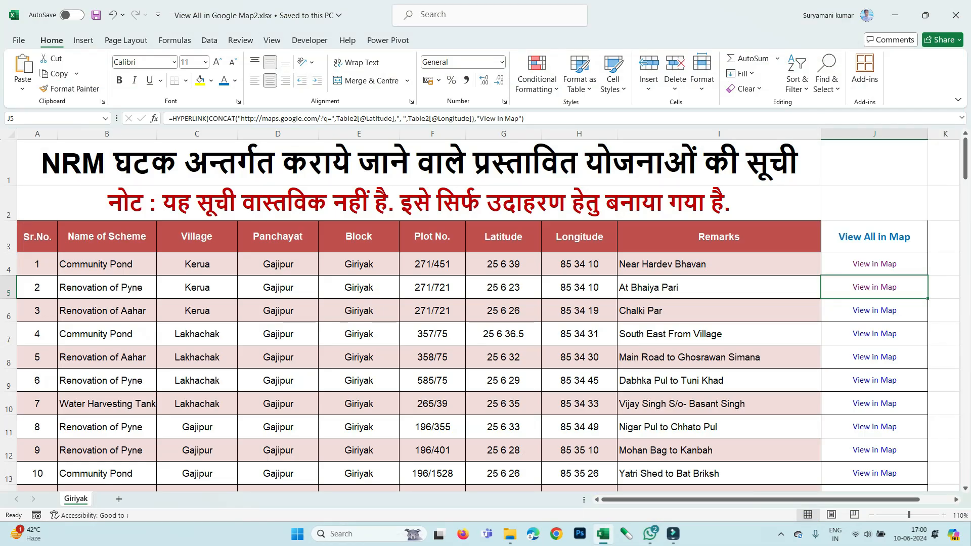
pyautogui.click(8, 288)
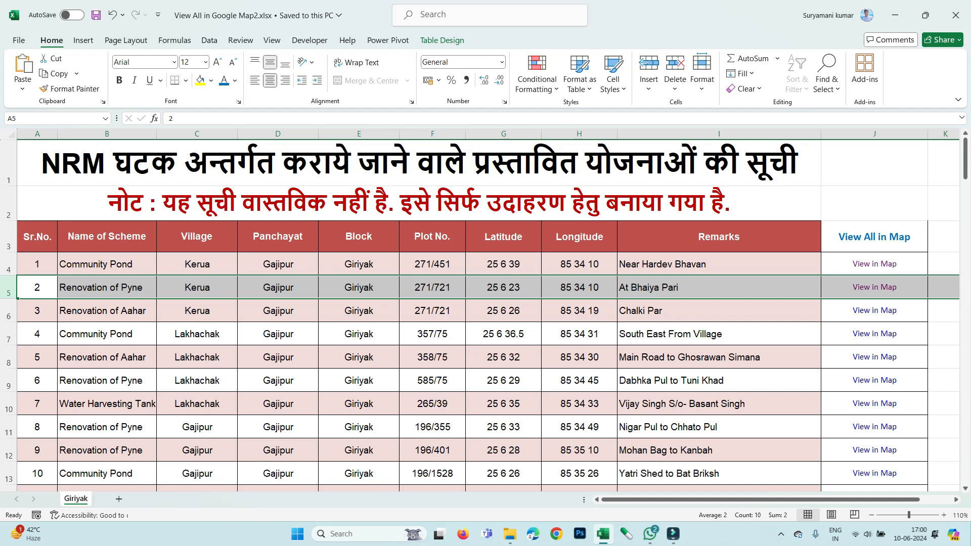
pyautogui.click(907, 291)
pyautogui.click(913, 292)
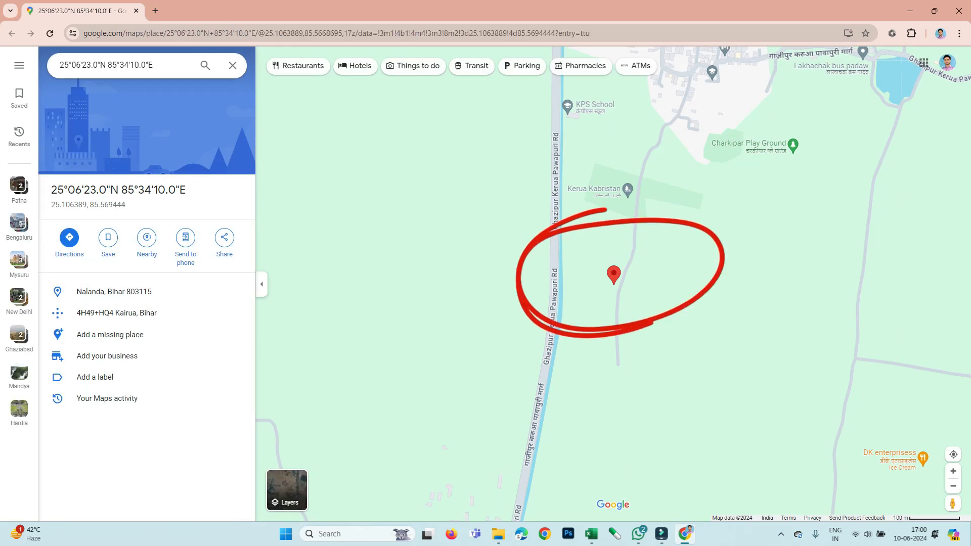
pyautogui.click(136, 10)
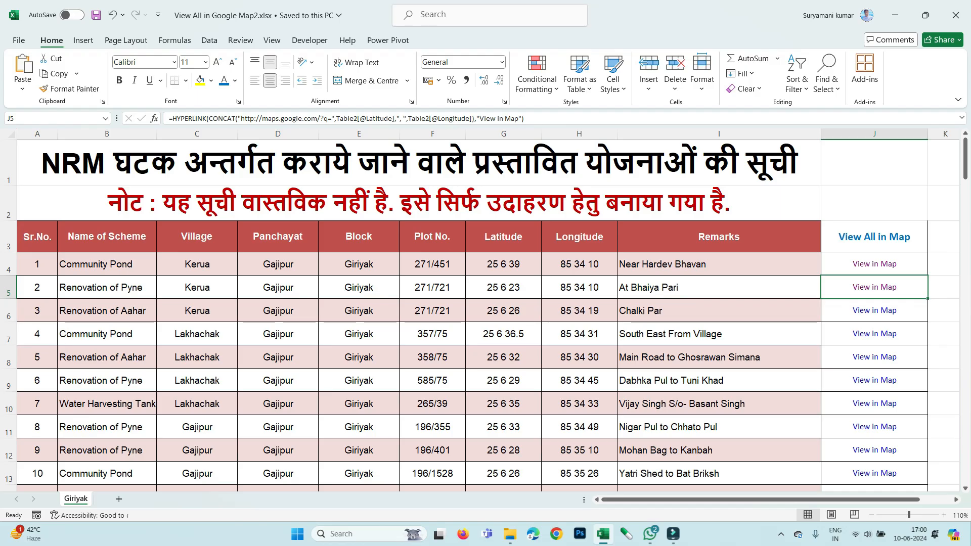
# Step: Look over the coordinates and remarks of the schemes and open the map that shows all of them
pyautogui.scroll(-7, 455, 313)
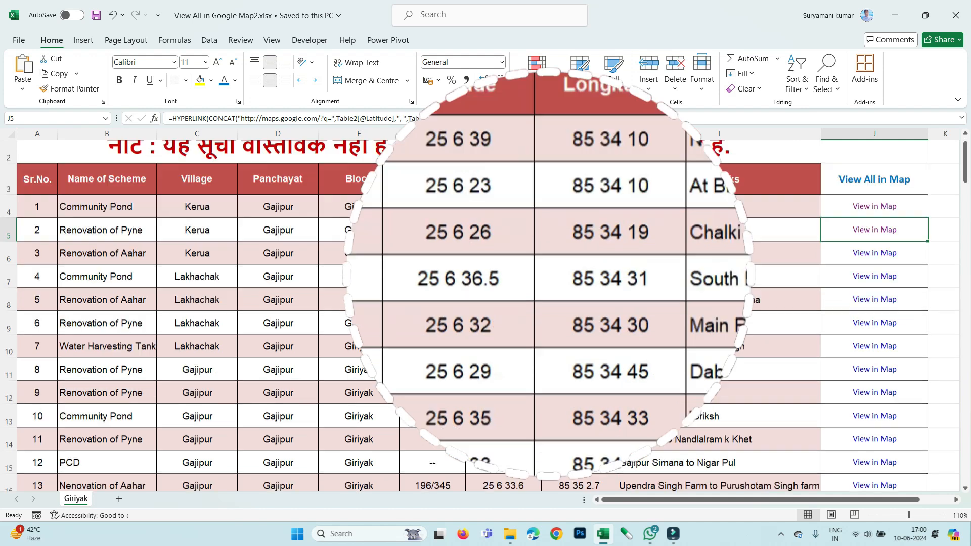
pyautogui.scroll(7, 455, 313)
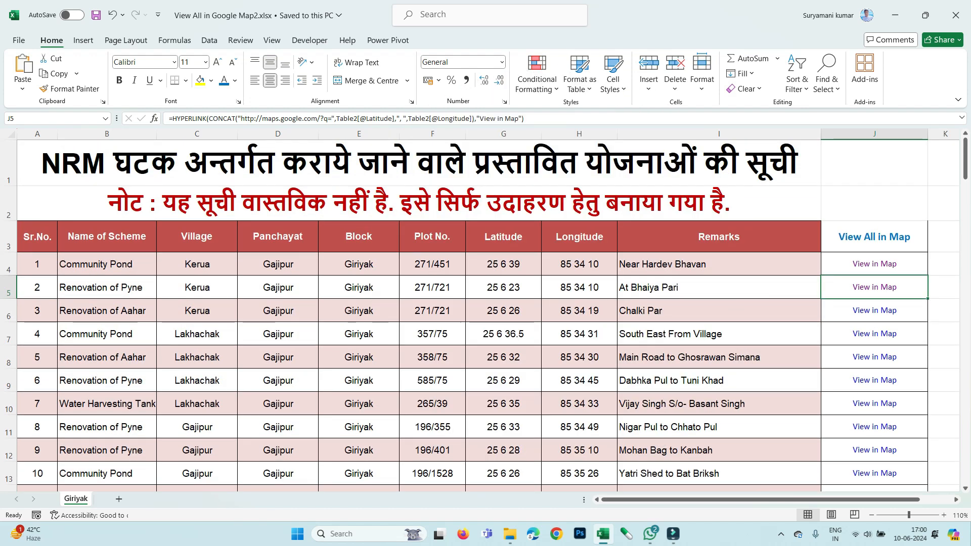
pyautogui.click(718, 264)
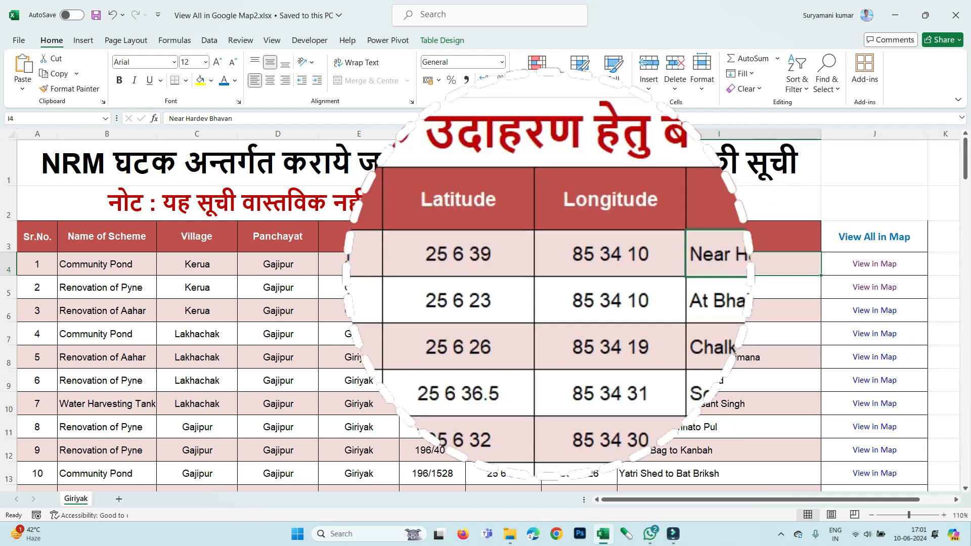
pyautogui.click(874, 237)
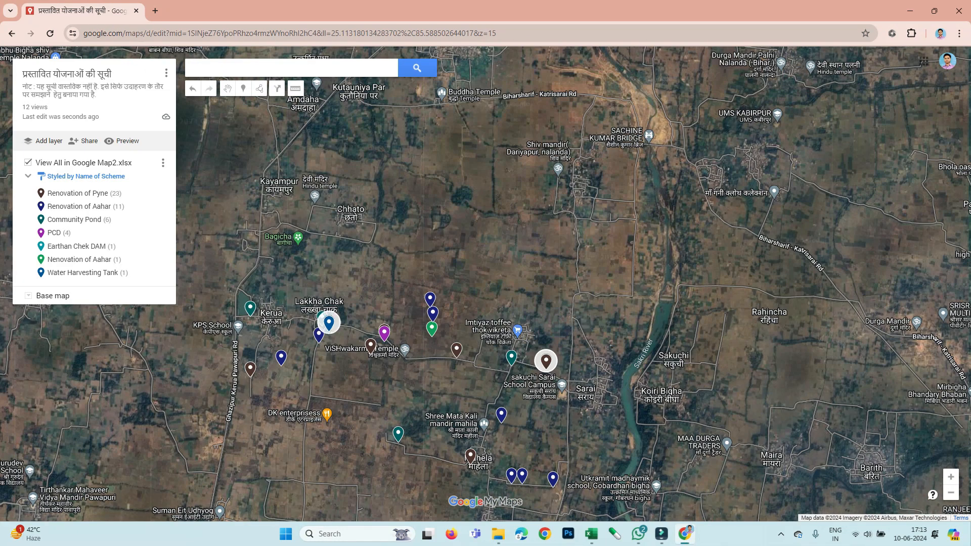
# Step: Show the details of the Water Harvesting Tank marker and compare them with the Excel list before returning to the map
pyautogui.click(328, 323)
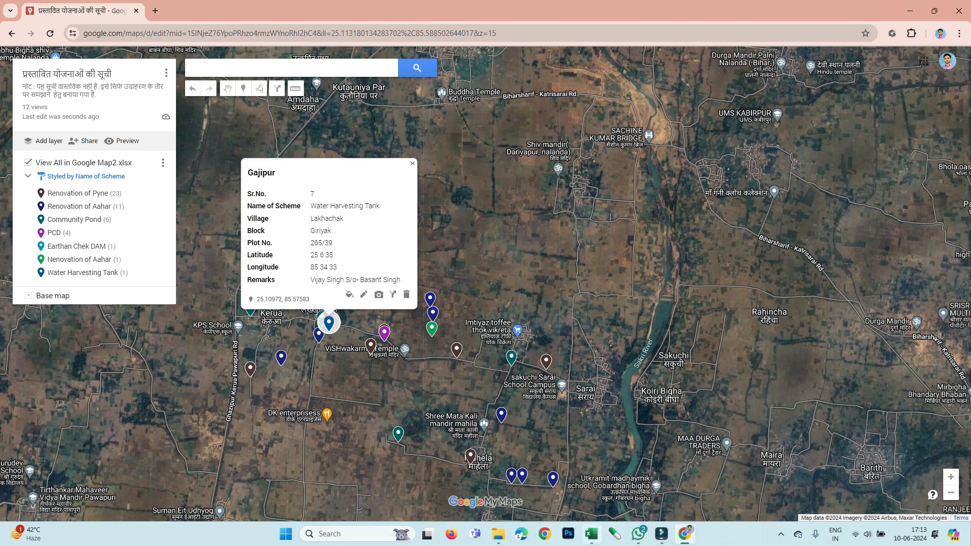
pyautogui.click(591, 533)
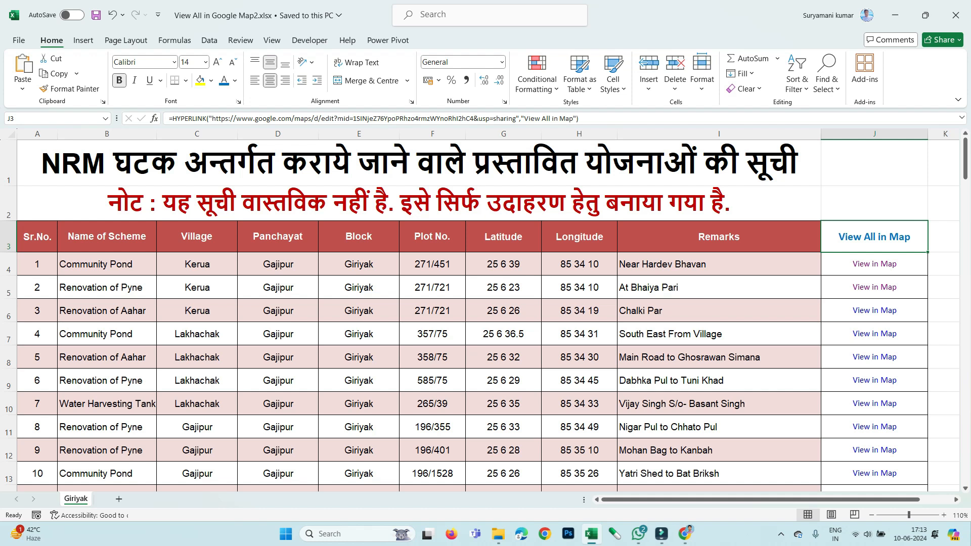
pyautogui.click(684, 533)
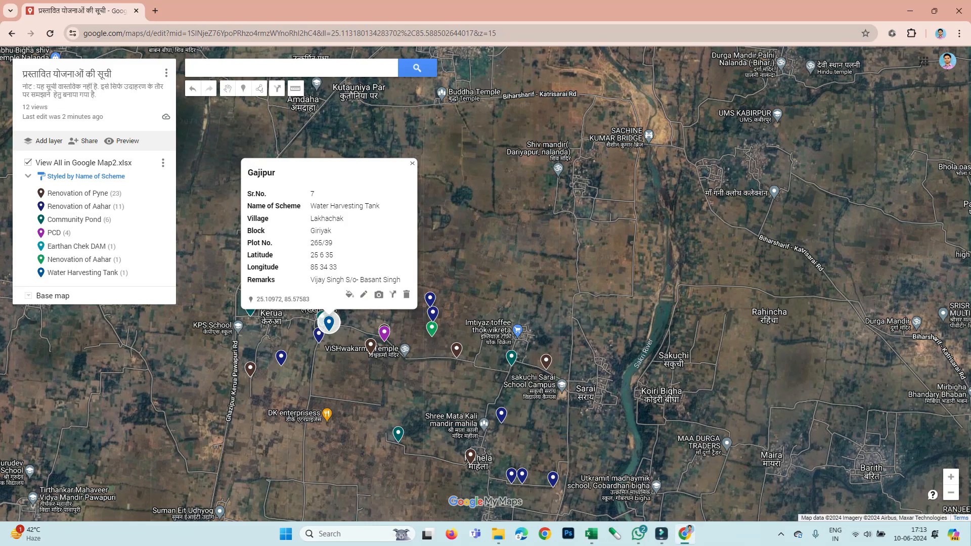
# Step: View the photos and details of the Community Pond marker (Sr.No. 10) and the Renovation of Pyne marker (Sr.No. 11), and close the details
pyautogui.click(511, 358)
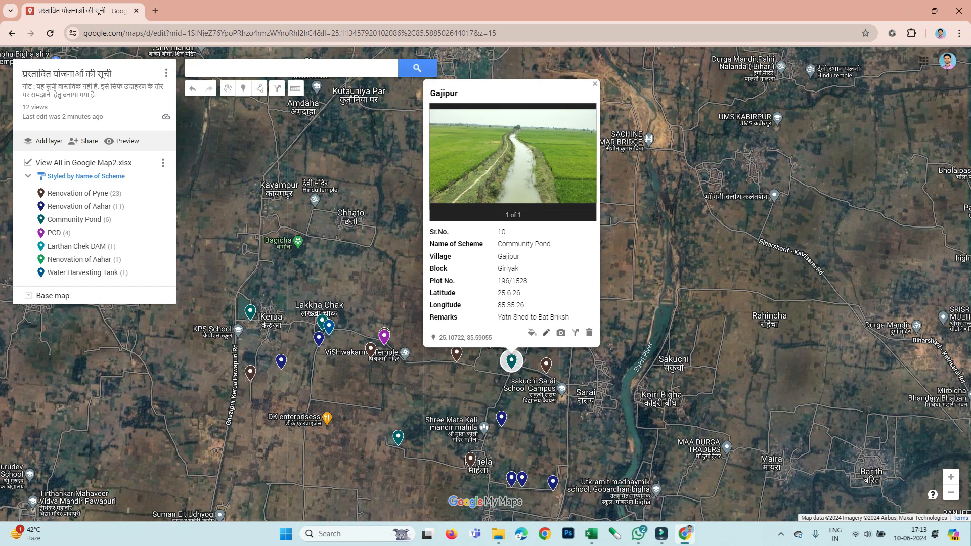
pyautogui.click(545, 363)
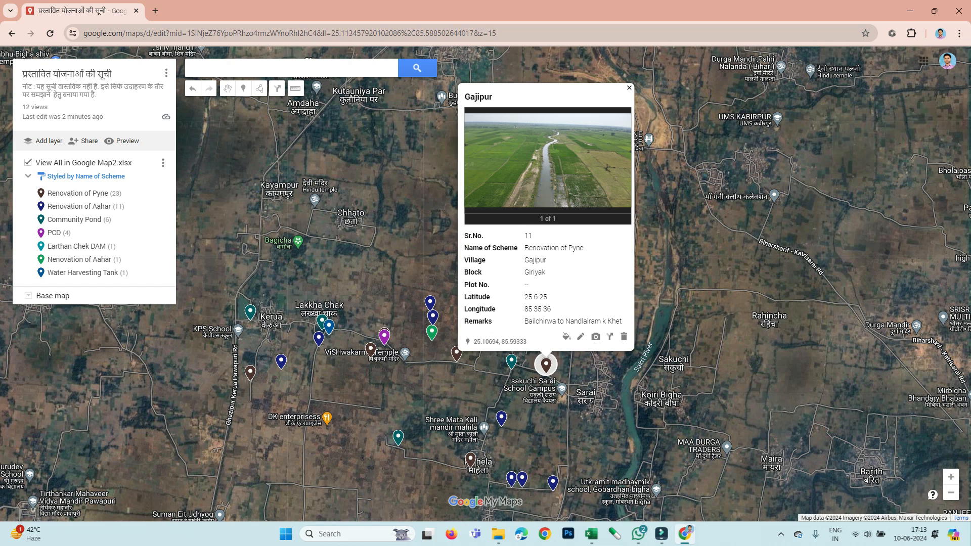
pyautogui.click(629, 88)
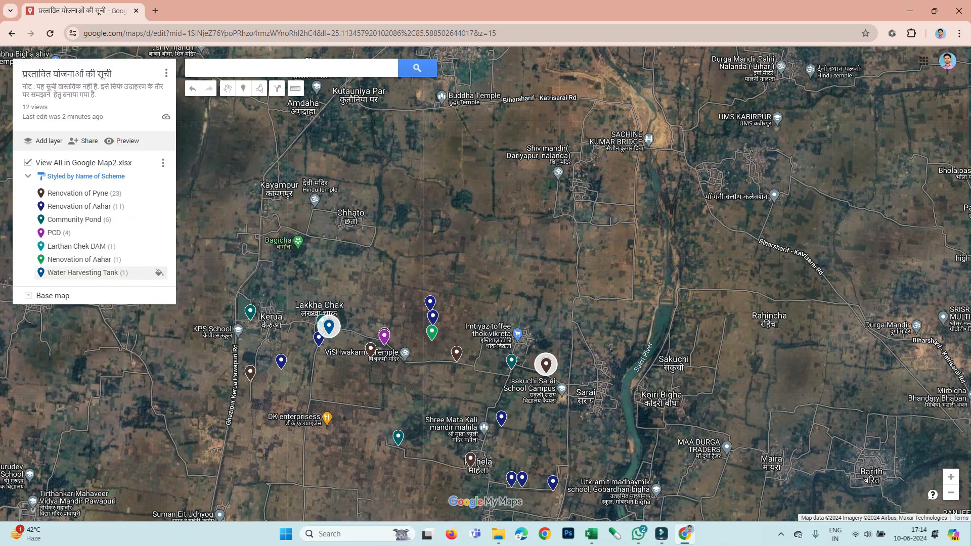
# Step: Show the details of the Renovation of Aahar marker with Sr.No. 15 and open its option for adding a photo
pyautogui.click(429, 302)
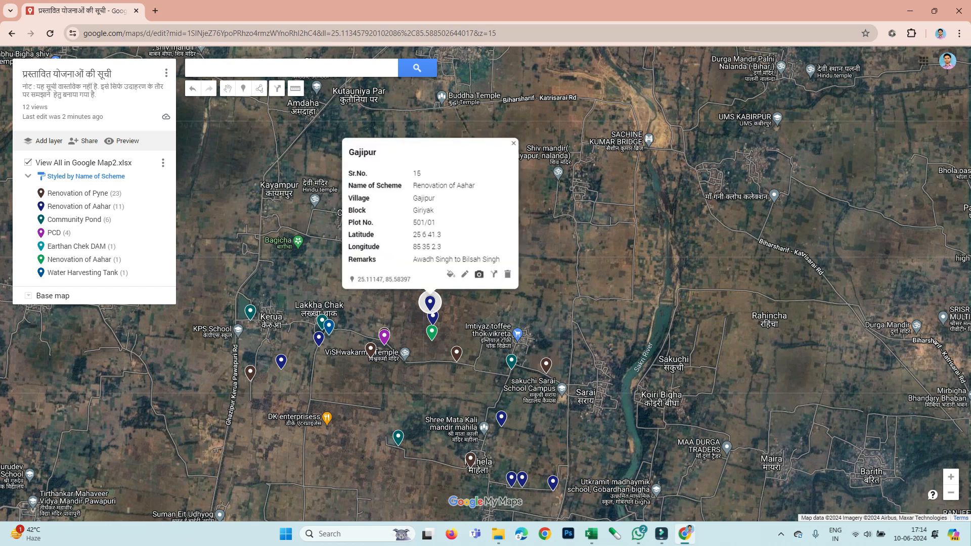
pyautogui.click(478, 274)
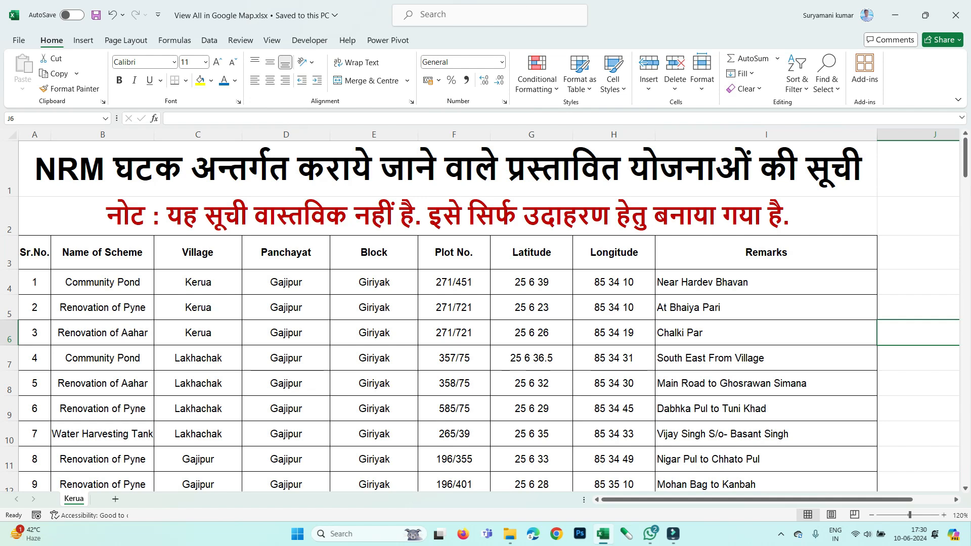
# Step: Review the unformatted scheme data, title and note row in the workbook View All in Google Map.xlsx
pyautogui.moveTo(34, 252); pyautogui.dragTo(766, 433)
pyautogui.click(447, 168)
pyautogui.click(448, 216)
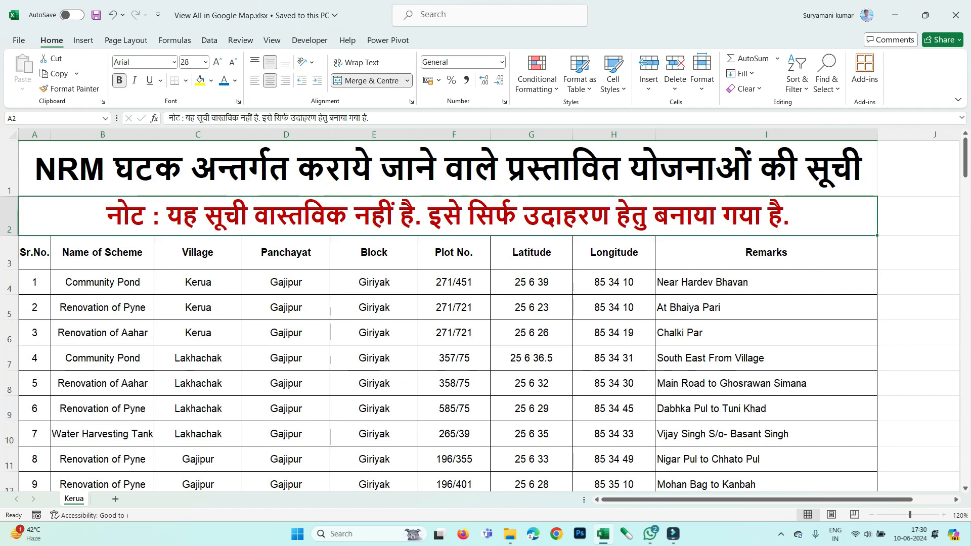
# Step: Convert the scheme list in A3:I50 into a table with headers and save the workbook
pyautogui.moveTo(34, 253); pyautogui.dragTo(870, 432)
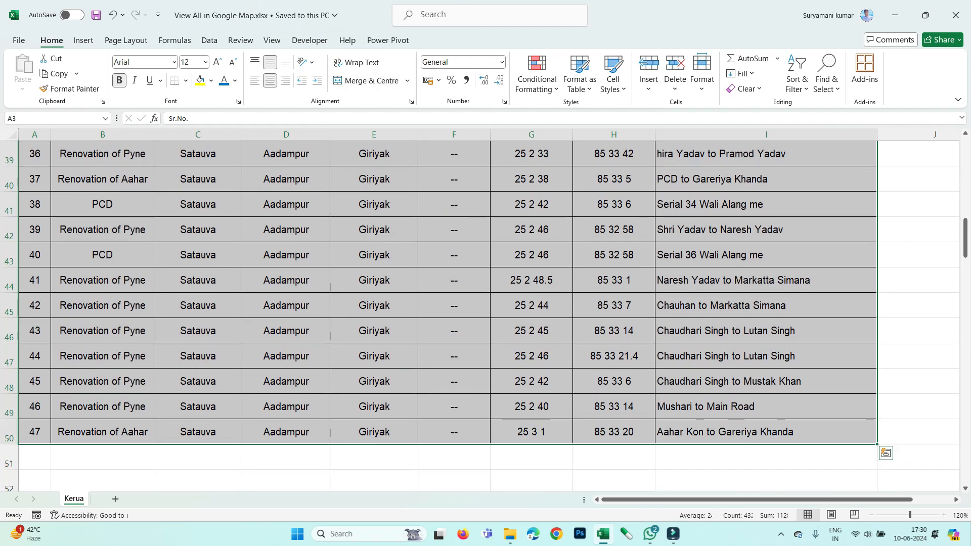
pyautogui.scroll(3, 870, 433)
pyautogui.scroll(4, 486, 313)
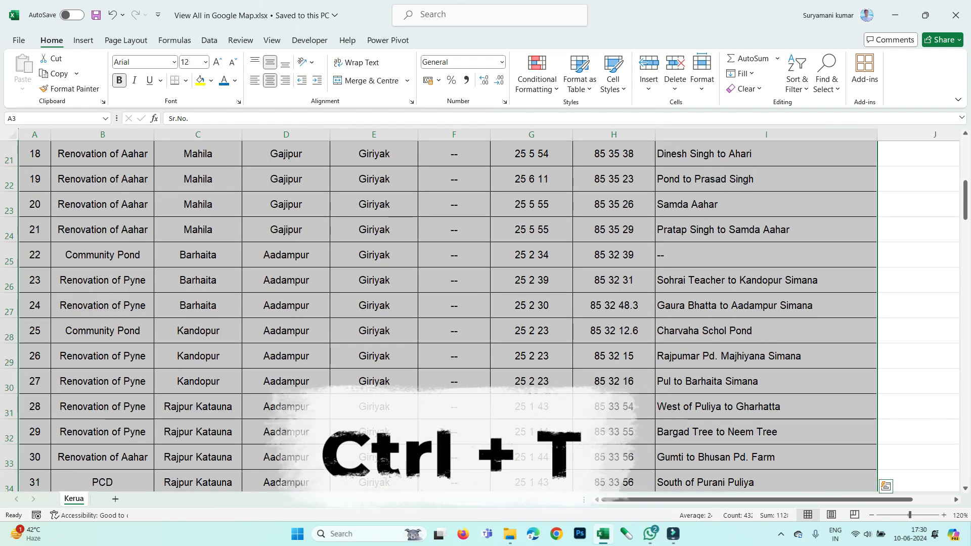
pyautogui.hotkey('ctrl', 't')
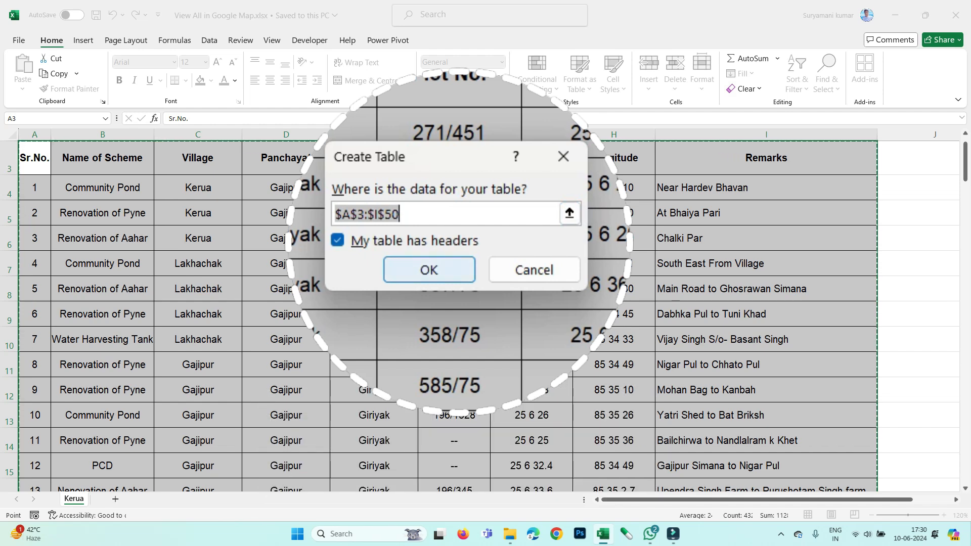
pyautogui.scroll(1, 455, 313)
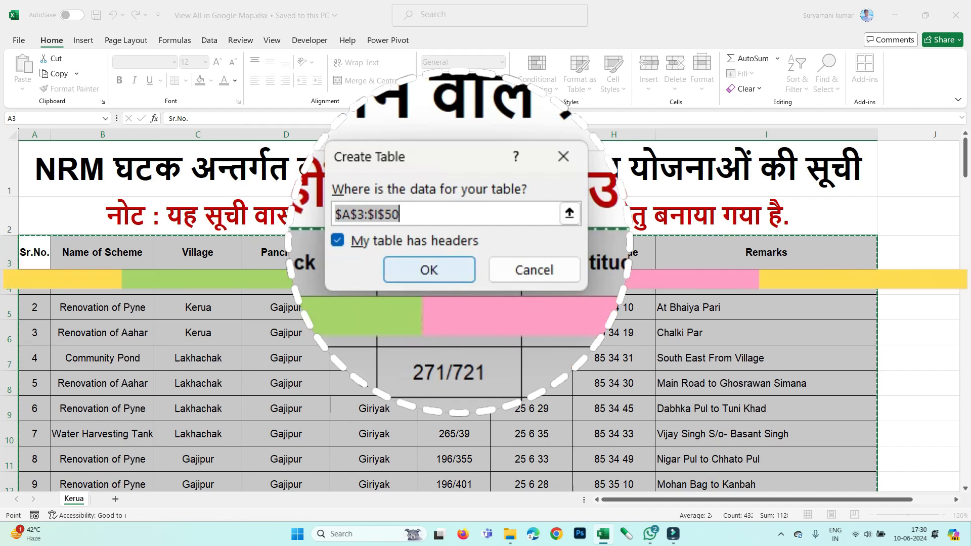
pyautogui.press('Return')
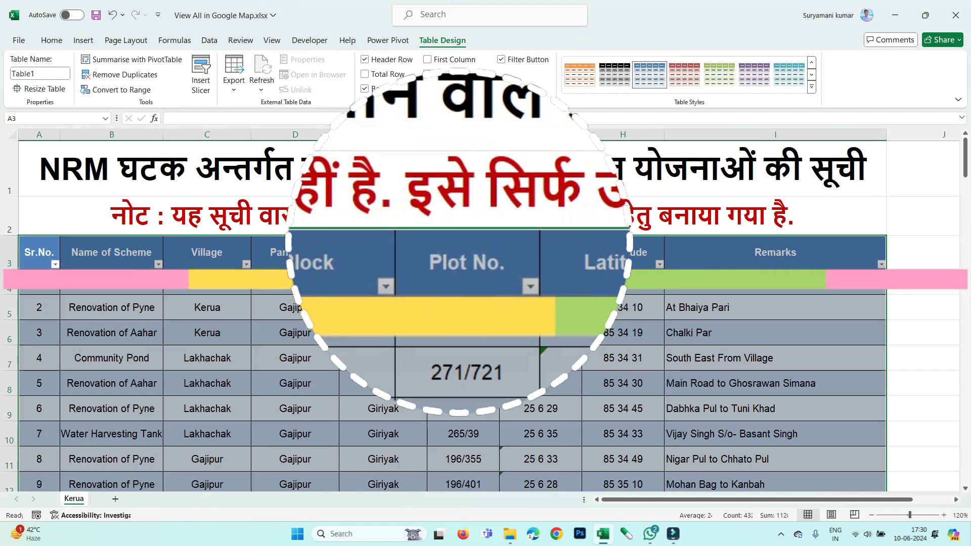
pyautogui.click(541, 282)
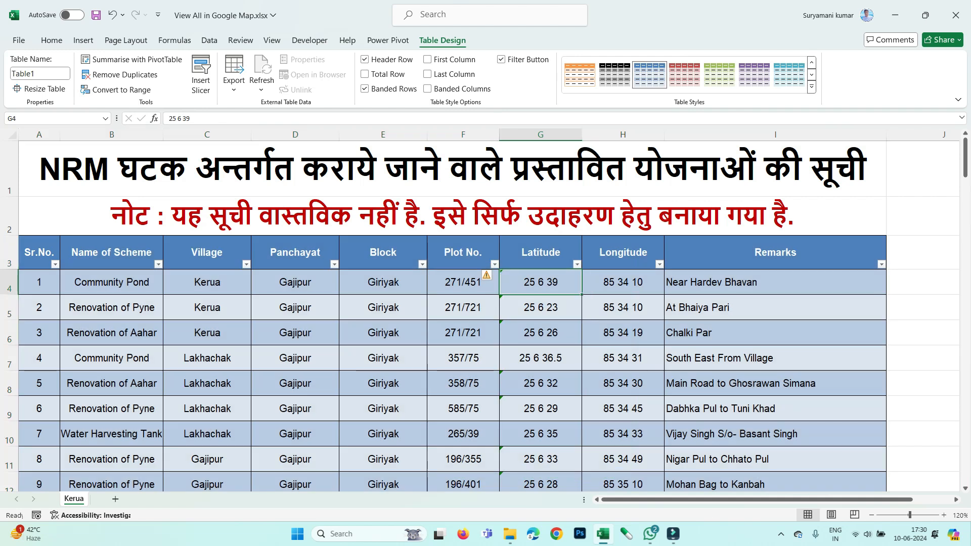
pyautogui.hotkey('ctrl', 's')
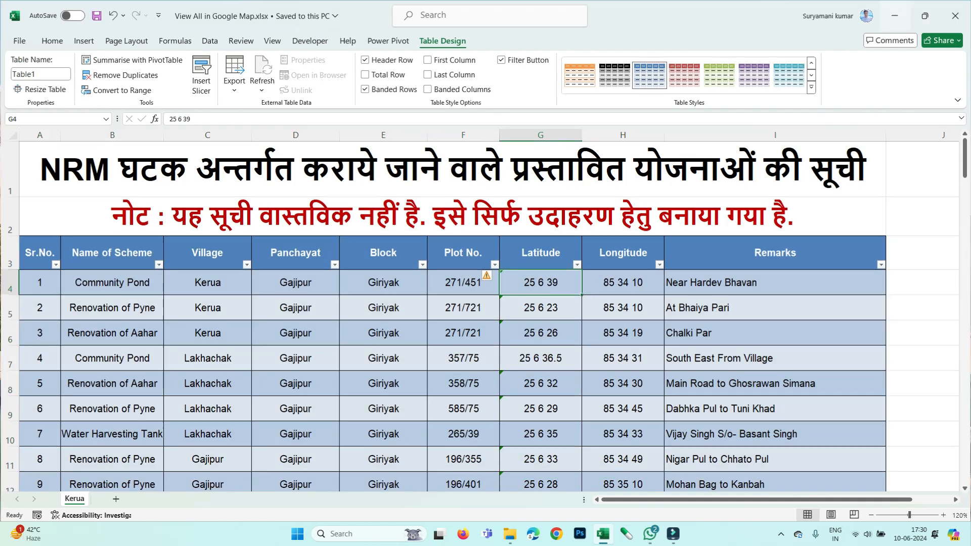
# Step: Switch to Google Chrome, search for "google my maps" and open the Google My Maps site
pyautogui.click(895, 16)
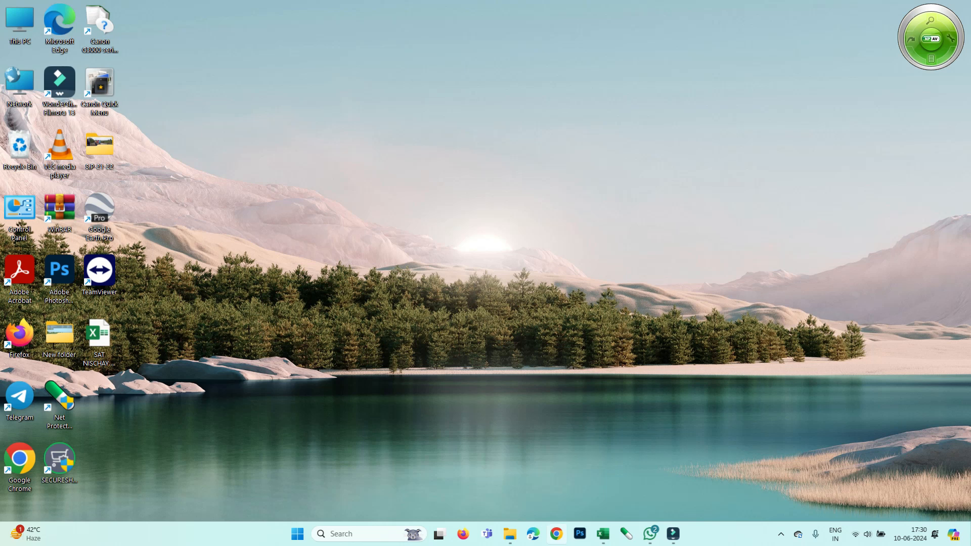
pyautogui.click(556, 533)
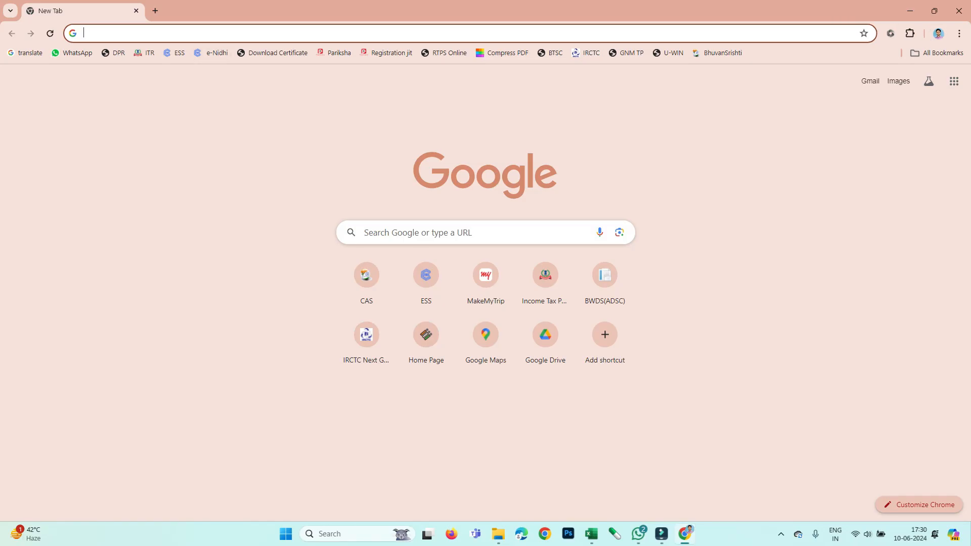
pyautogui.write('google my maps')
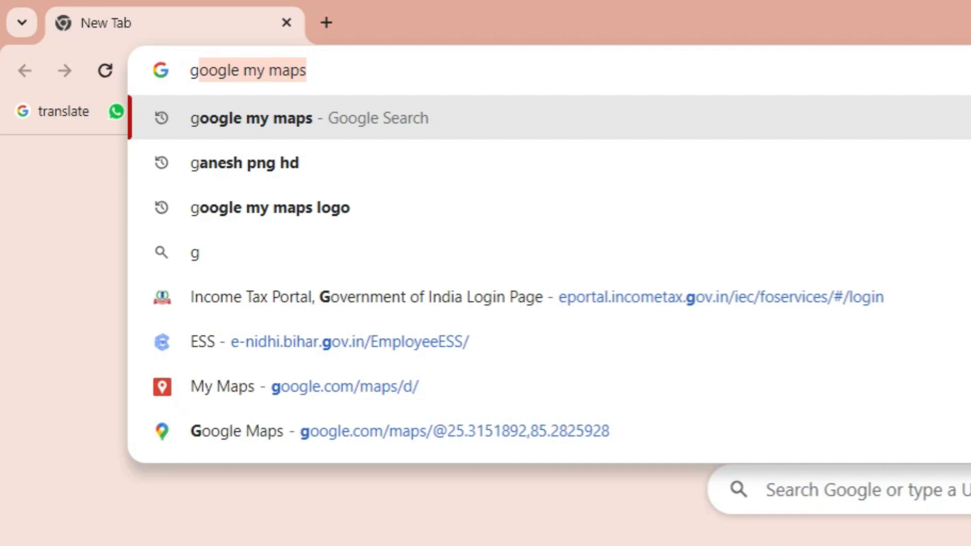
pyautogui.press('Return')
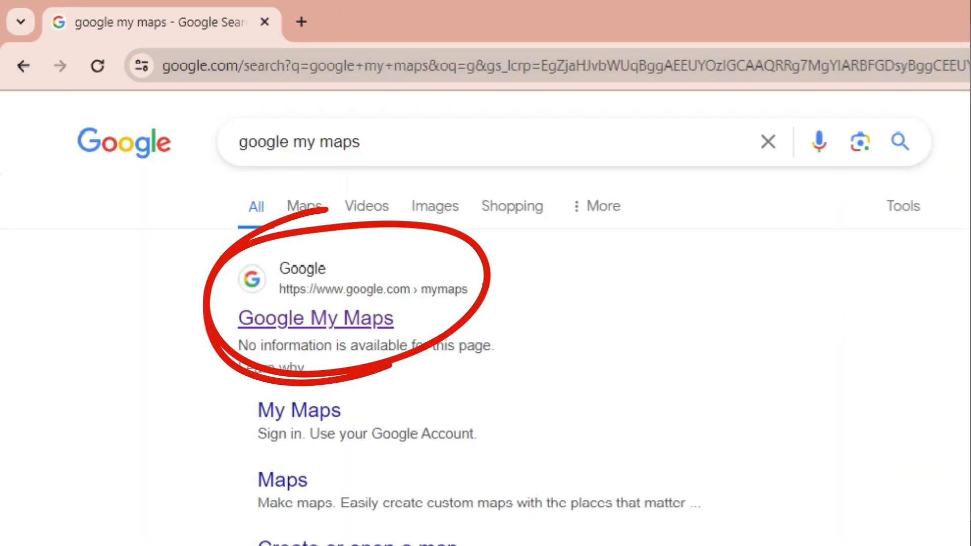
pyautogui.click(328, 319)
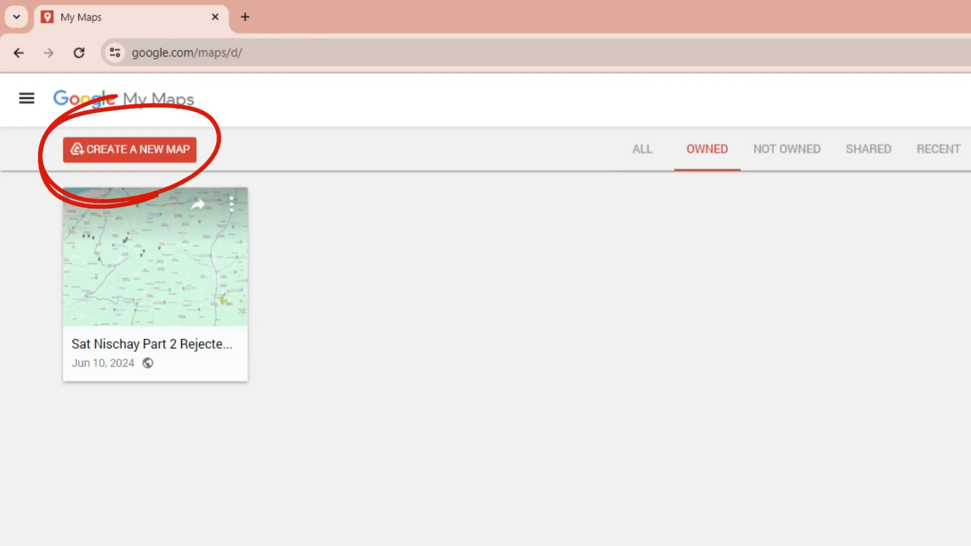
# Step: Create a new map in Google My Maps and open the data import for its untitled layer
pyautogui.click(129, 150)
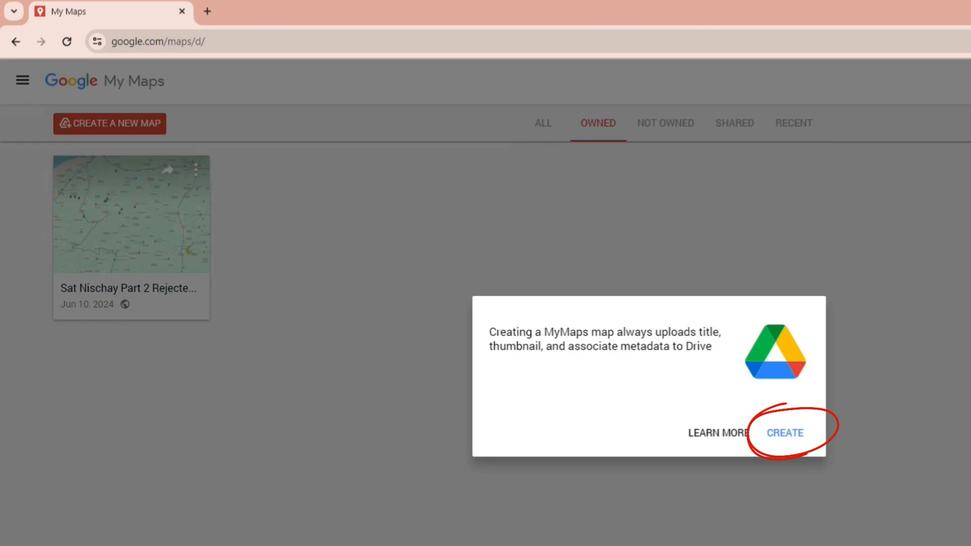
pyautogui.click(785, 433)
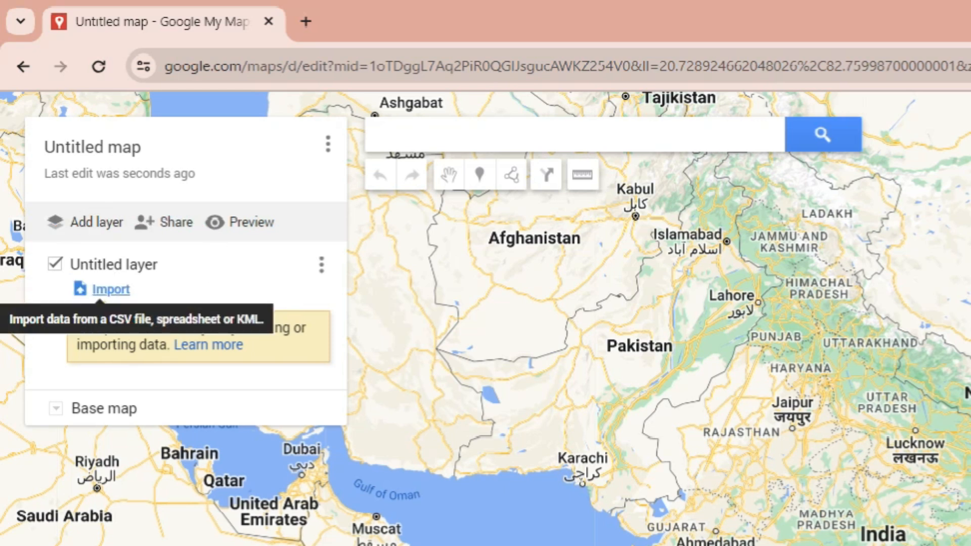
pyautogui.click(111, 289)
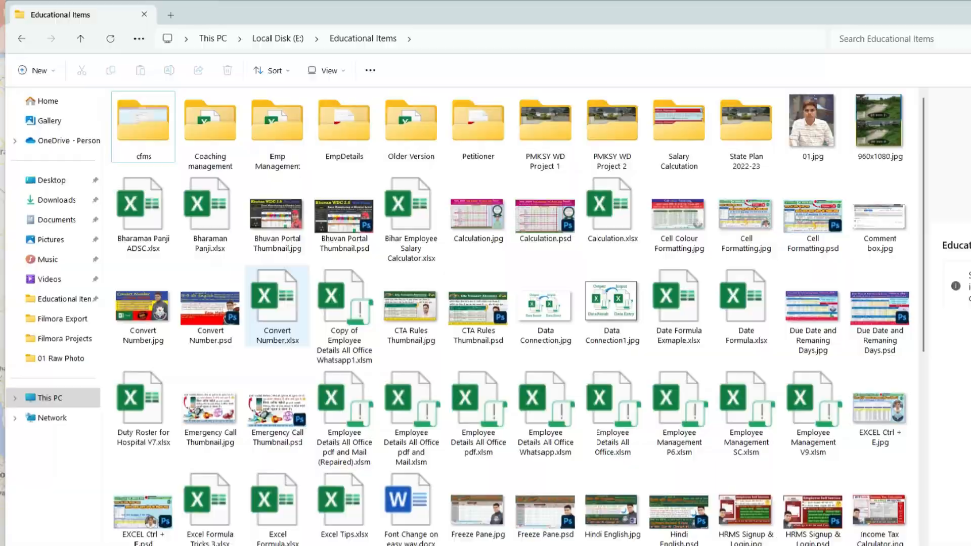
# Step: Try to import View All in Google Map.xlsx from the Educational Items folder and check the columns offered for positioning the placemarks
pyautogui.scroll(-10, 445, 288)
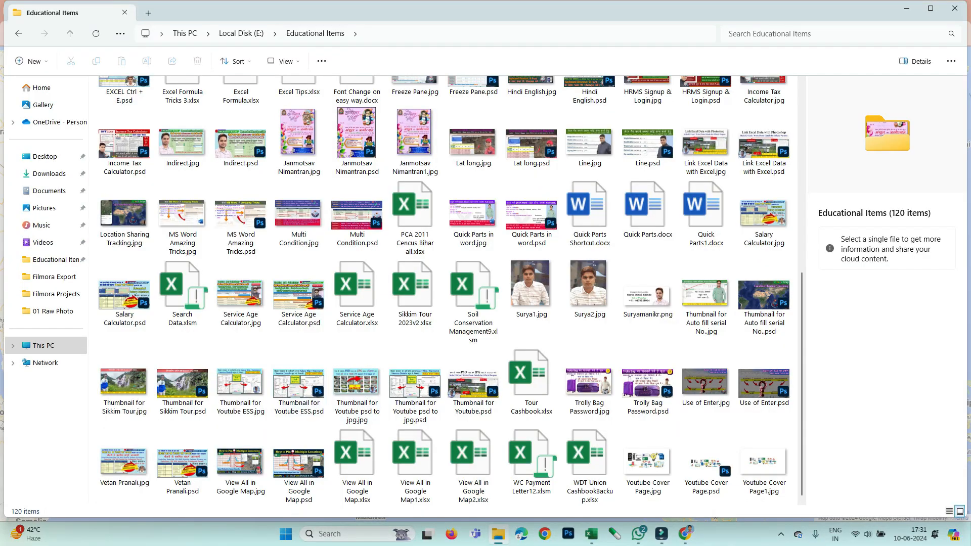
pyautogui.moveTo(357, 455); pyautogui.dragTo(557, 329)
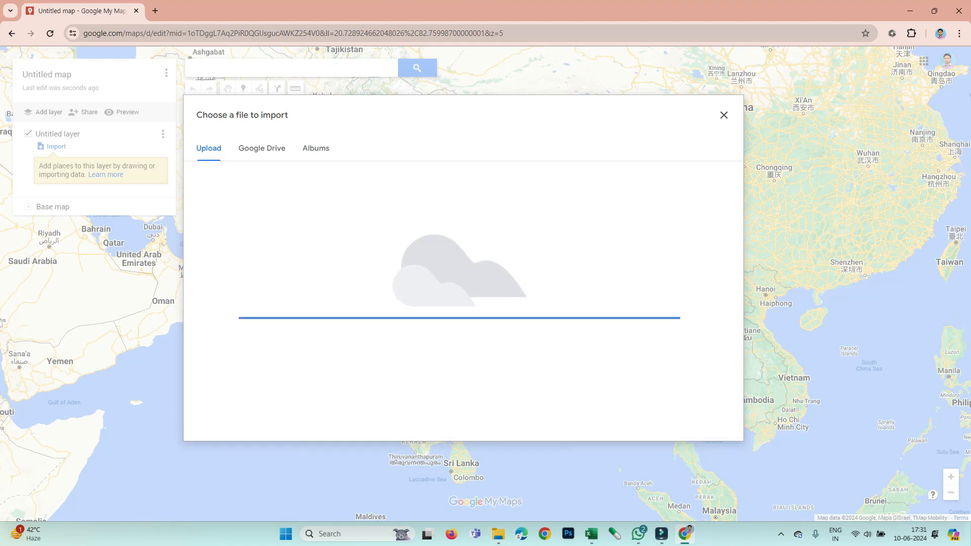
pyautogui.scroll(-1, 438, 295)
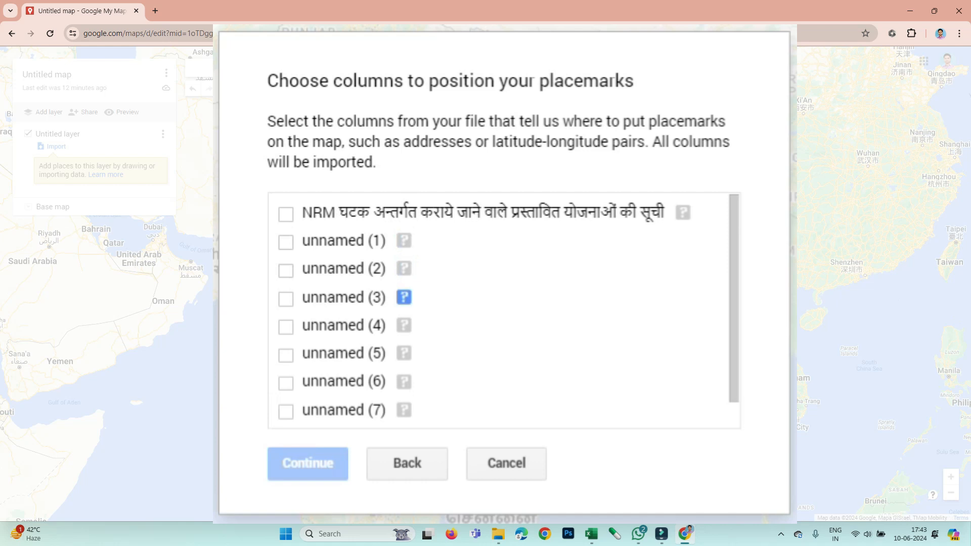
pyautogui.scroll(-1, 404, 283)
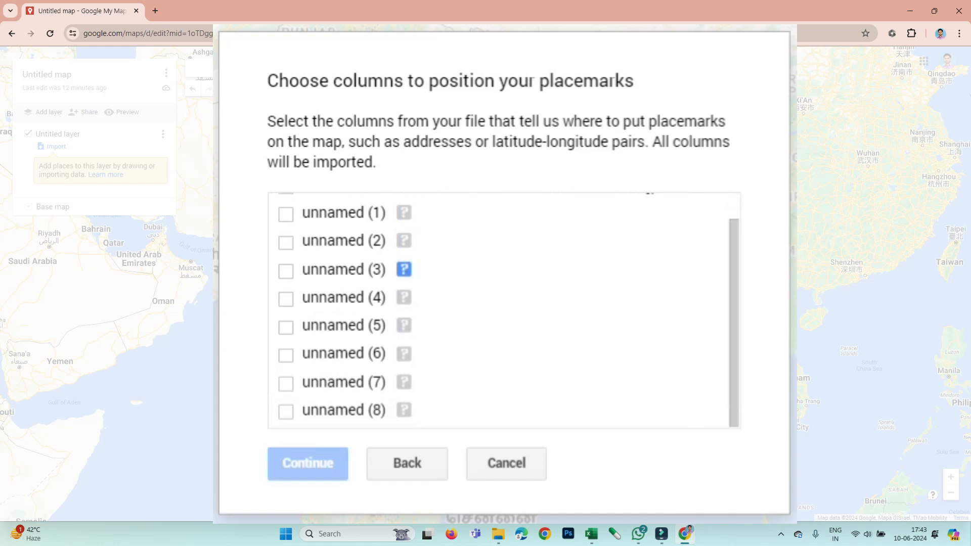
pyautogui.scroll(1, 404, 297)
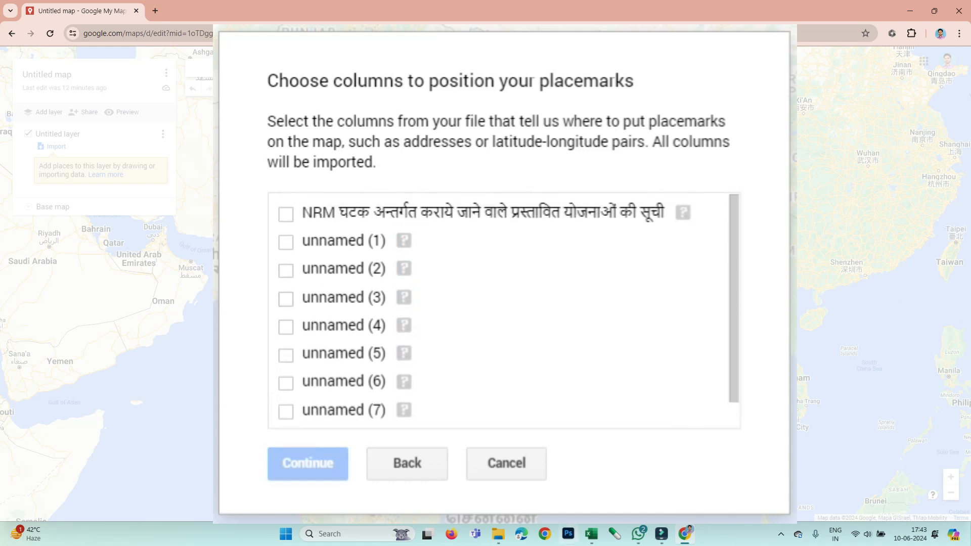
# Step: Switch to Excel and examine the header row of the scheme list, from Sr.No. to Remarks in A3:I3
pyautogui.hotkey('alt', 'Tab')
pyautogui.click(39, 252)
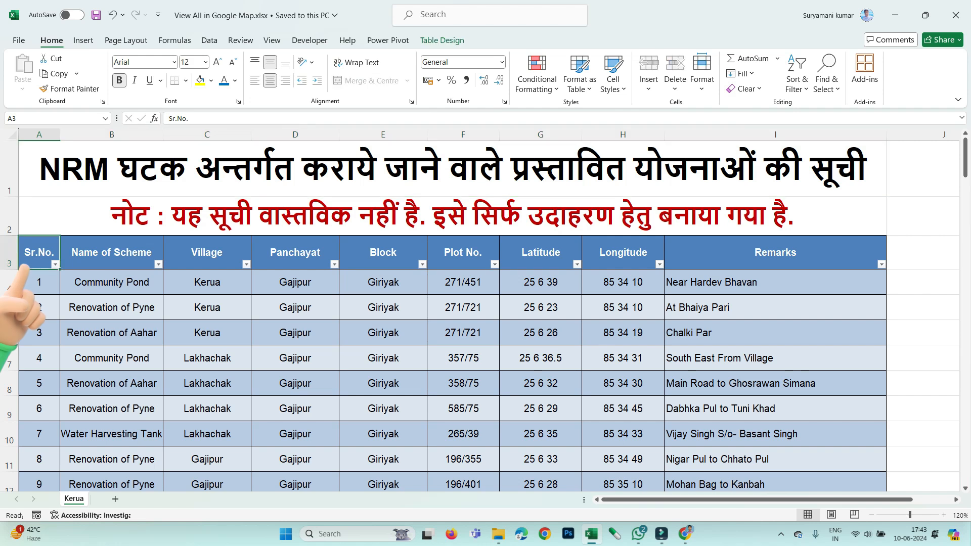
pyautogui.click(111, 252)
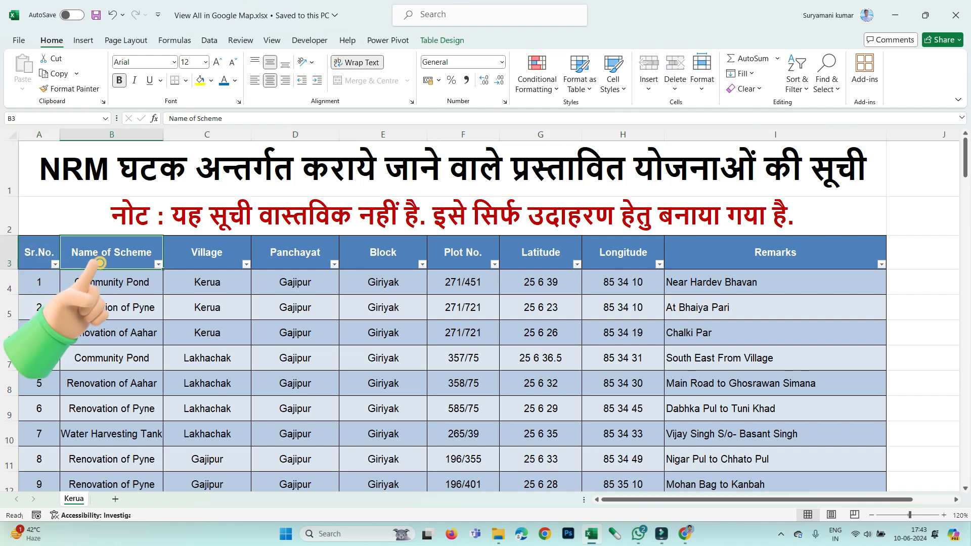
pyautogui.click(207, 252)
pyautogui.click(296, 252)
pyautogui.click(383, 253)
pyautogui.moveTo(39, 252); pyautogui.dragTo(775, 253)
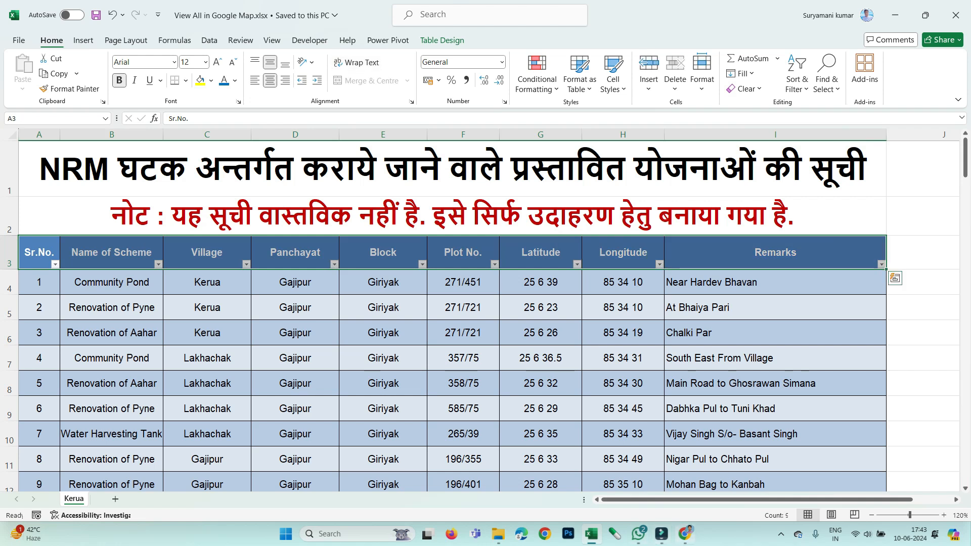
# Step: Switch back to Chrome, recheck the unnamed columns and go back to choosing a file to import
pyautogui.click(685, 534)
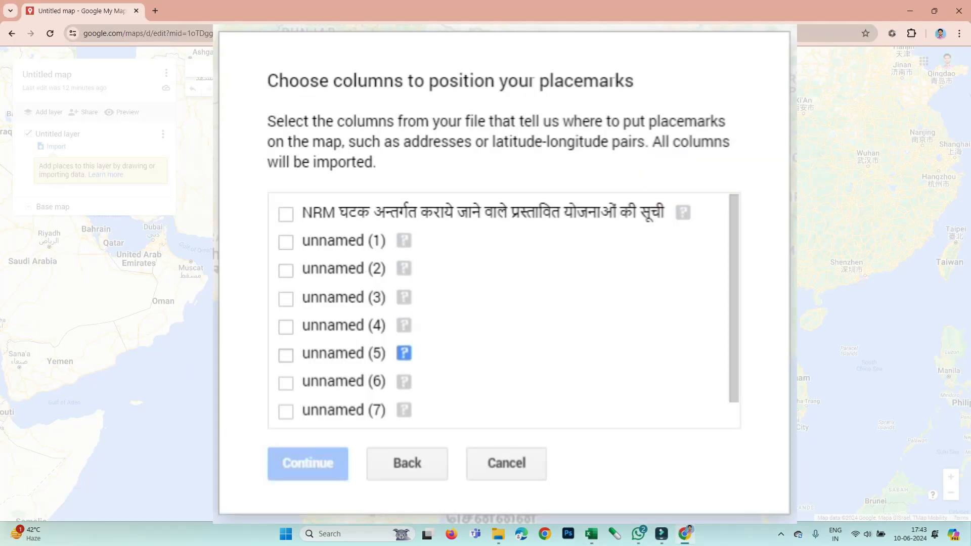
pyautogui.scroll(-1, 404, 364)
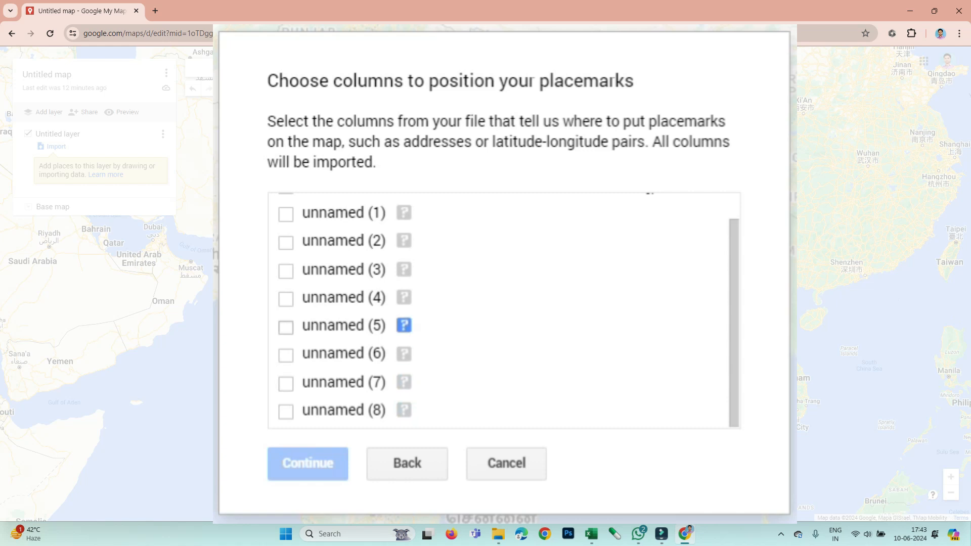
pyautogui.scroll(1, 404, 325)
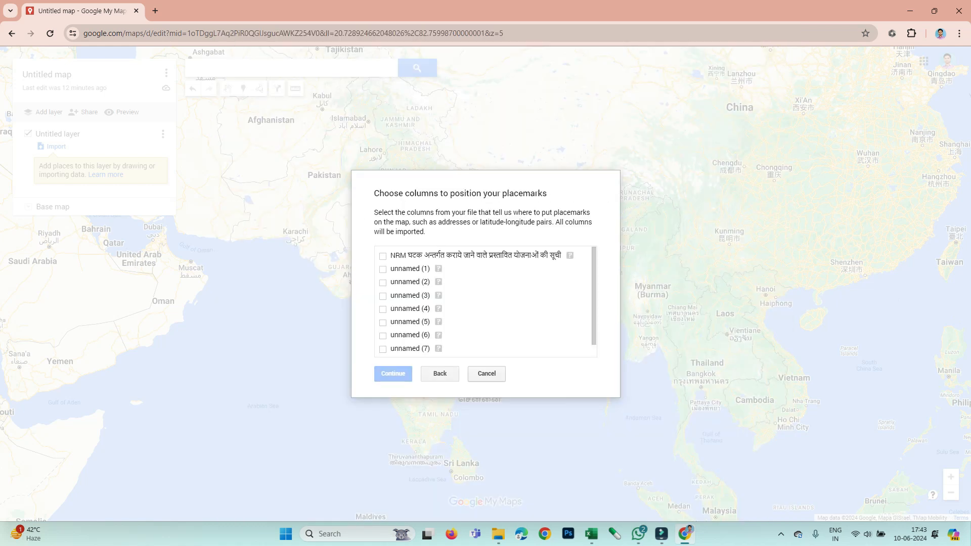
pyautogui.click(440, 374)
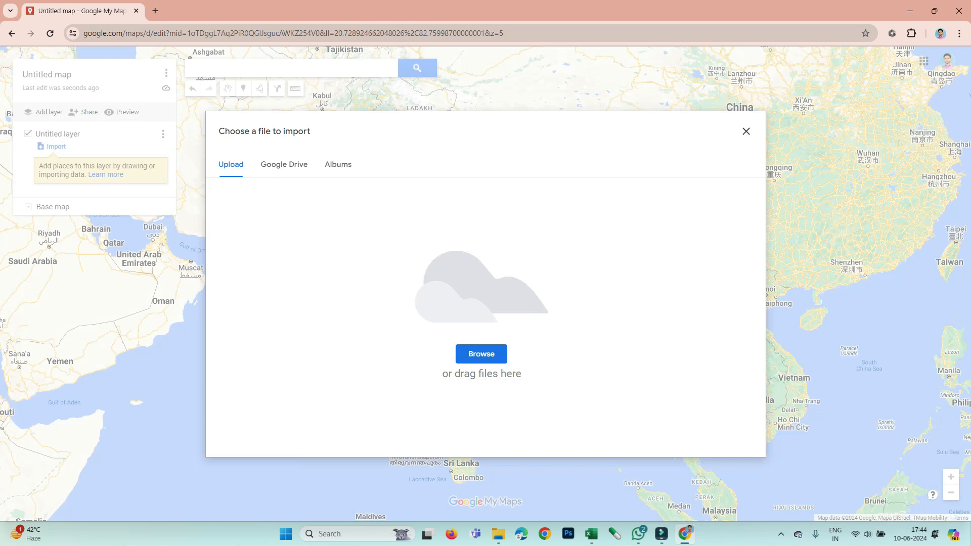
# Step: Switch to Excel and examine the merged title and note rows above the table's header row
pyautogui.click(591, 534)
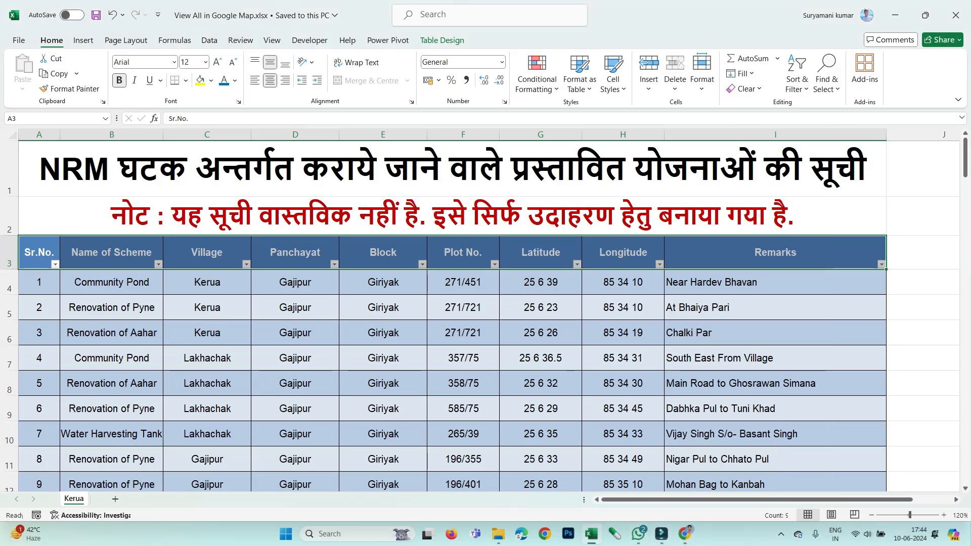
pyautogui.click(453, 168)
pyautogui.click(453, 216)
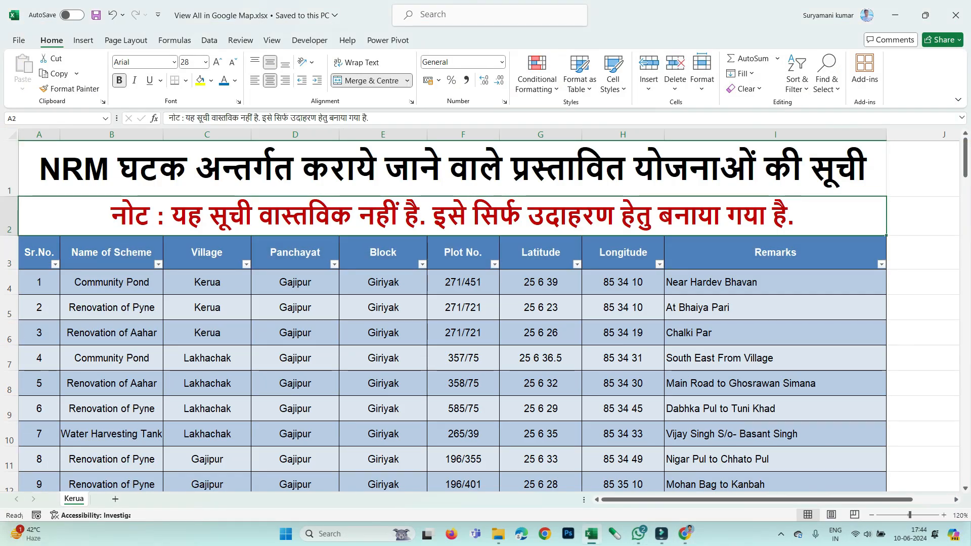
pyautogui.click(39, 252)
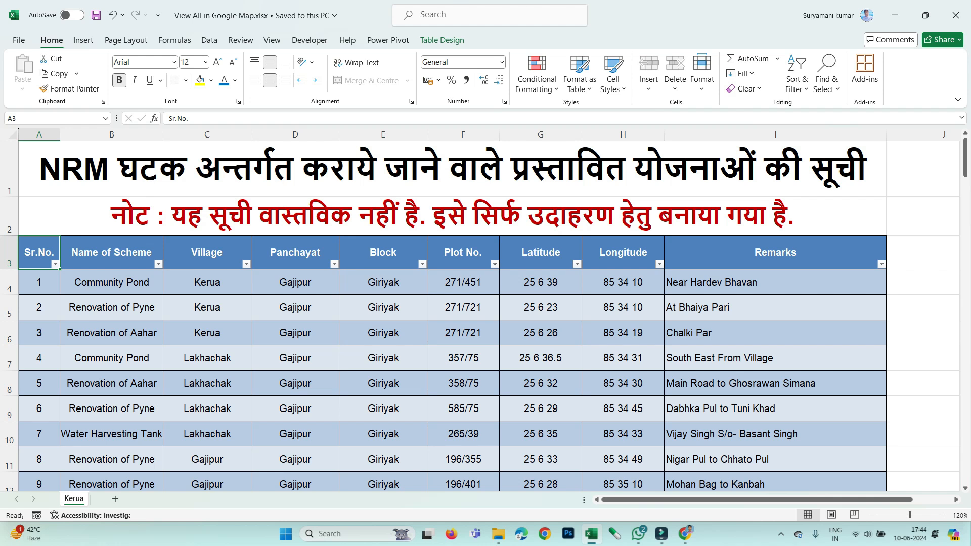
pyautogui.click(453, 216)
pyautogui.click(453, 169)
pyautogui.click(453, 216)
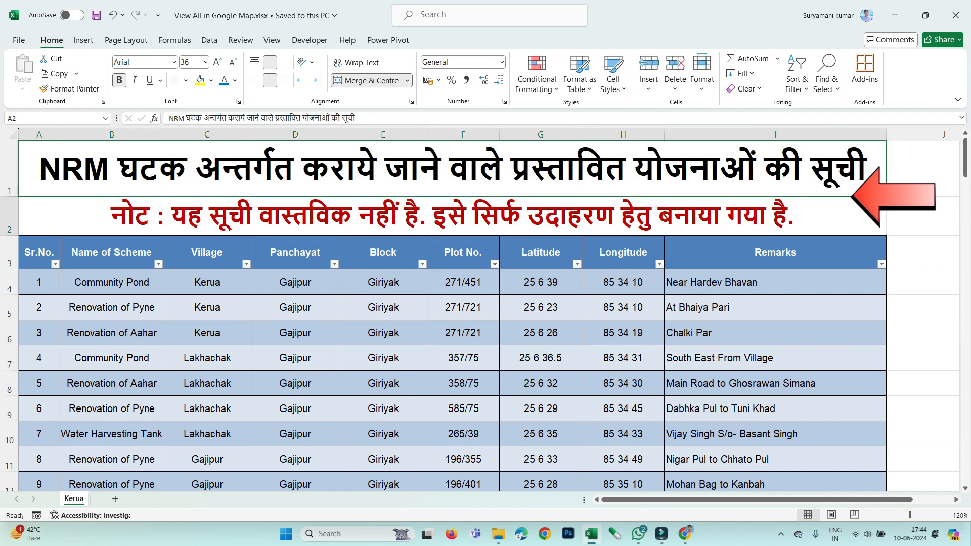
pyautogui.click(453, 169)
pyautogui.click(452, 216)
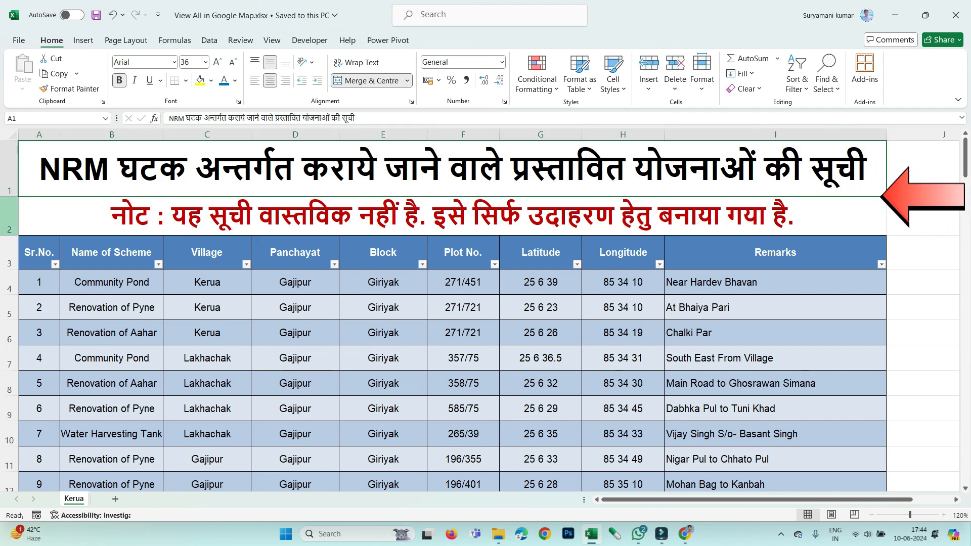
# Step: Delete the title and note rows 1 and 2 above the table and save the workbook
pyautogui.moveTo(9, 216); pyautogui.dragTo(9, 168)
pyautogui.rightClick(9, 170)
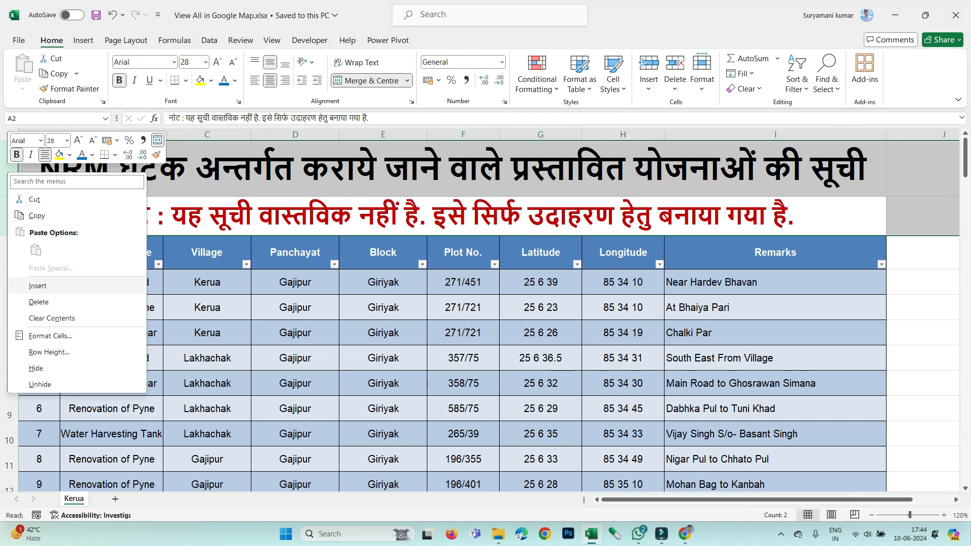
pyautogui.click(38, 302)
pyautogui.click(207, 238)
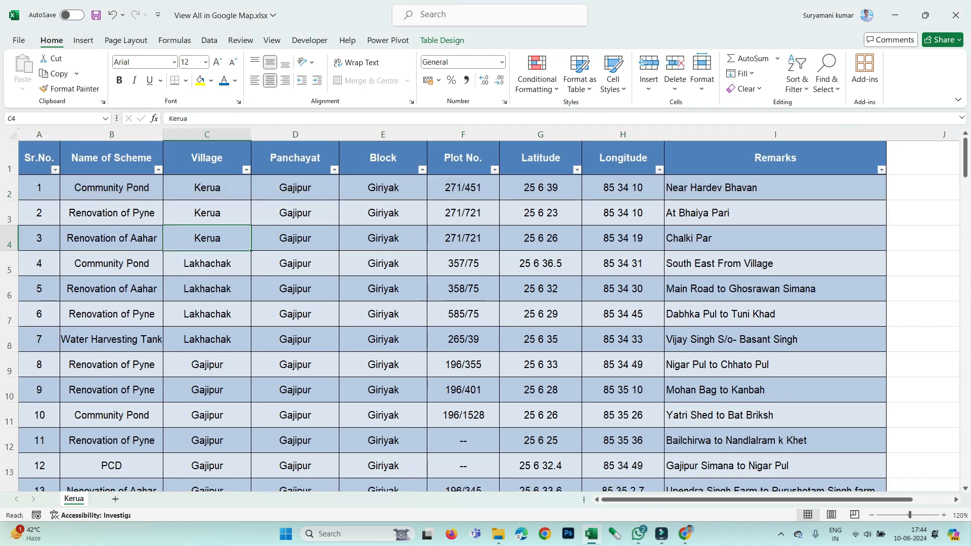
pyautogui.hotkey('ctrl', 's')
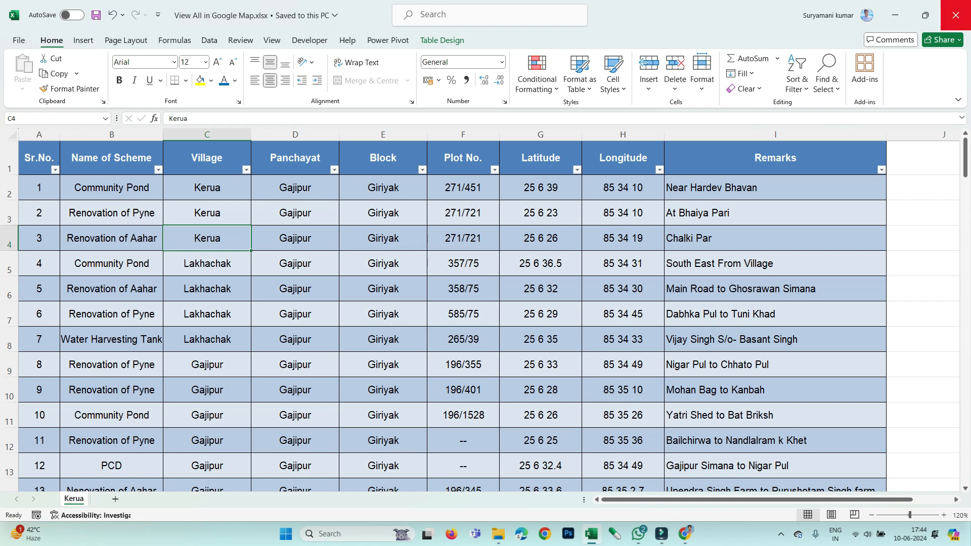
# Step: Return to Google My Maps in Chrome and upload View All in Google Map.xlsx from the Educational Items folder
pyautogui.click(895, 15)
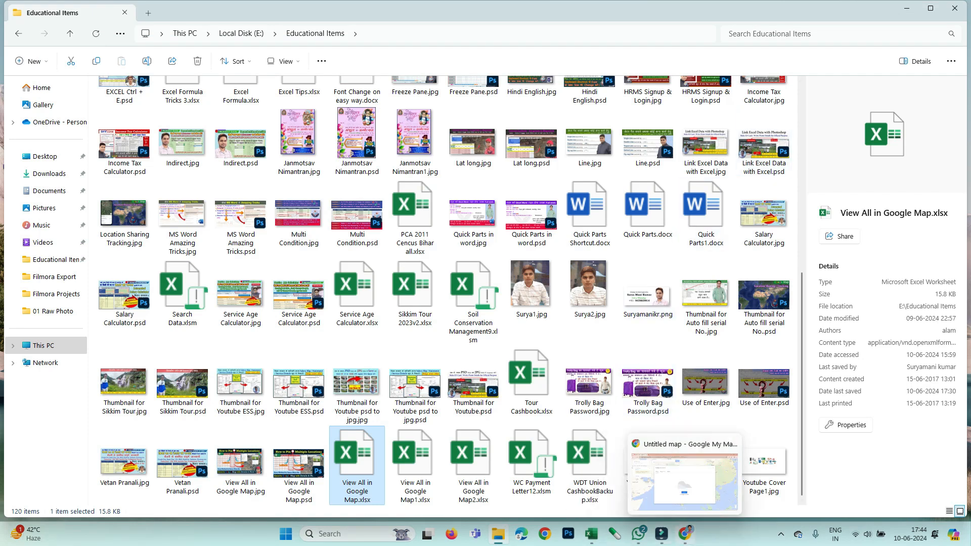
pyautogui.click(684, 534)
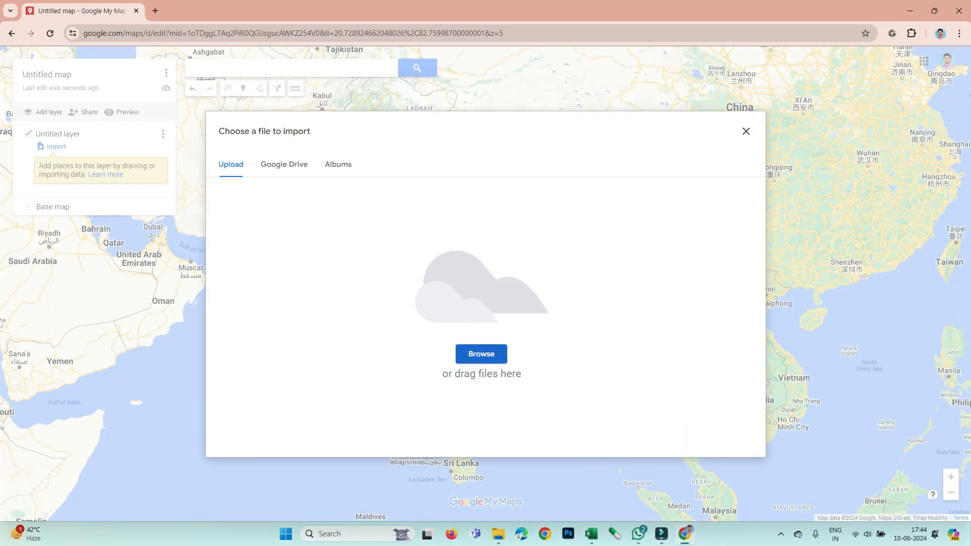
pyautogui.click(481, 354)
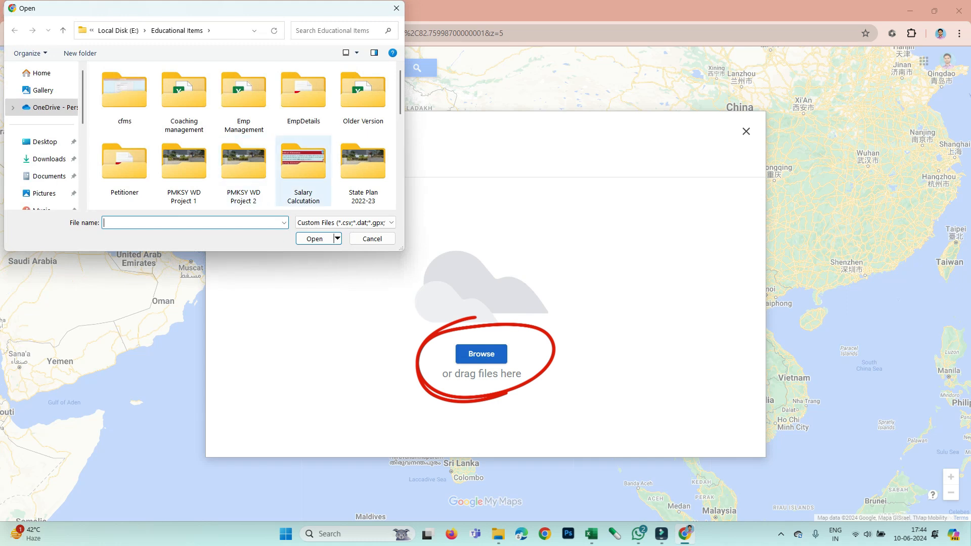
pyautogui.scroll(-5, 241, 137)
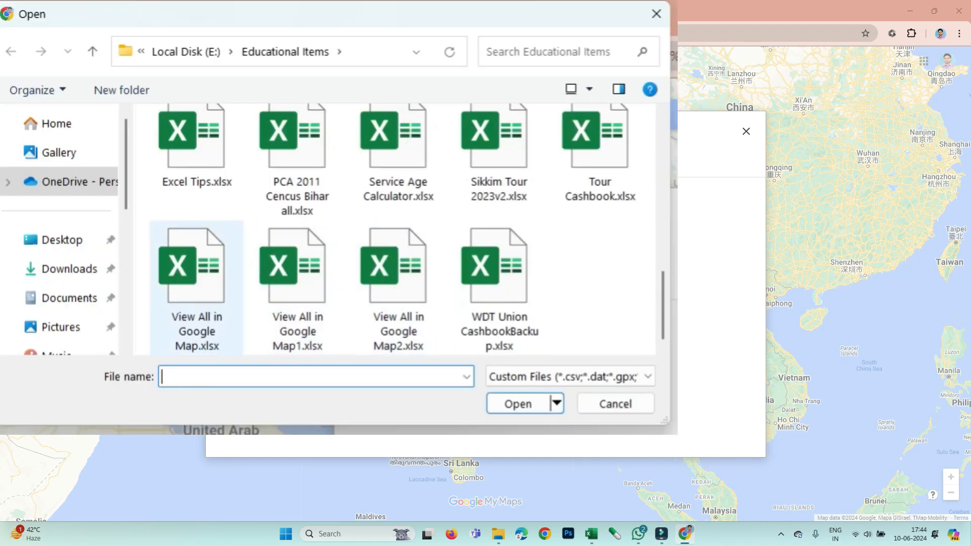
pyautogui.click(197, 284)
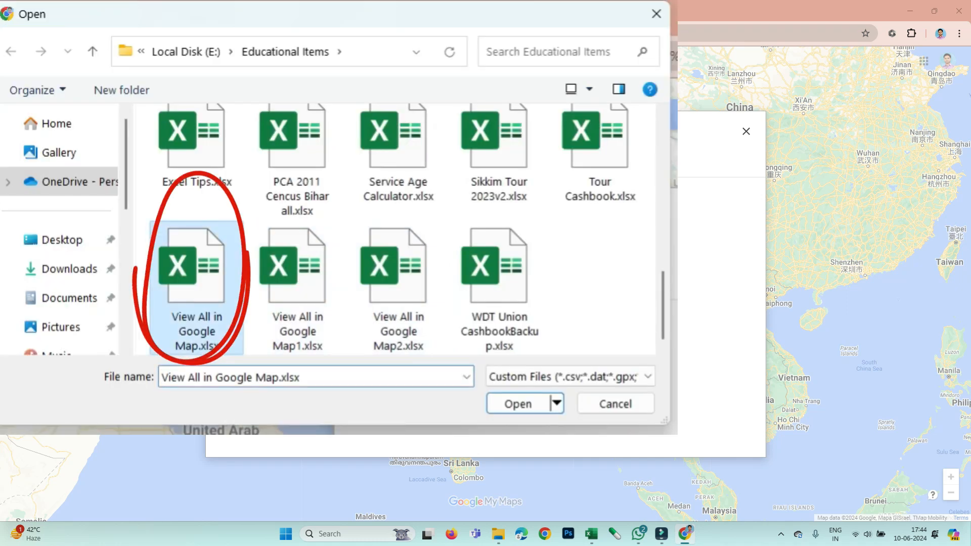
pyautogui.click(517, 403)
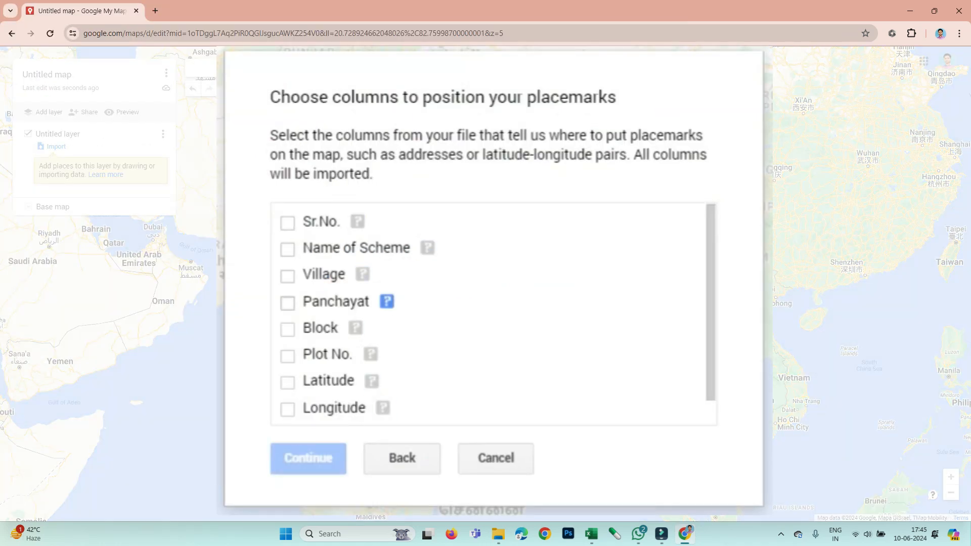
# Step: Position the placemarks by the Latitude and Longitude columns, title the markers by Village and finish the import
pyautogui.scroll(-1, 379, 408)
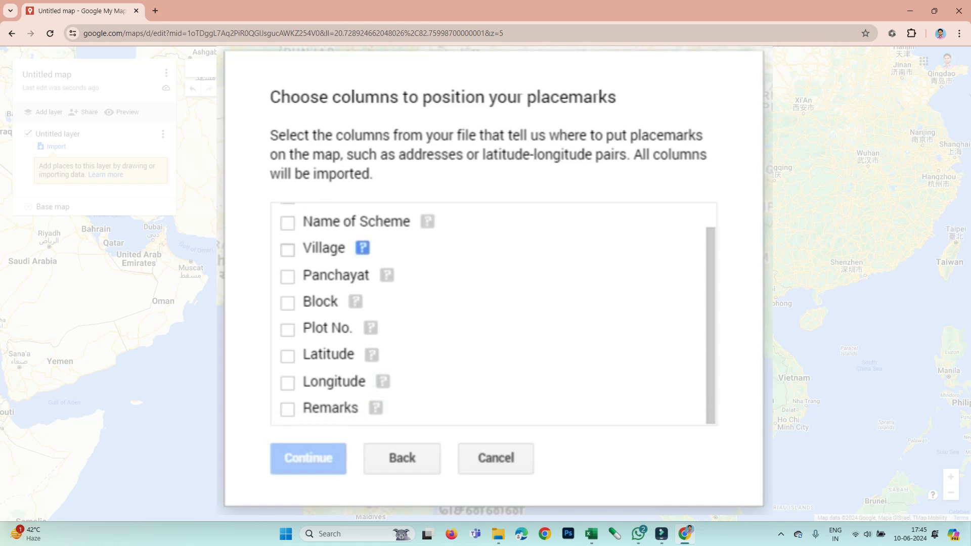
pyautogui.scroll(1, 387, 275)
pyautogui.scroll(-1, 387, 302)
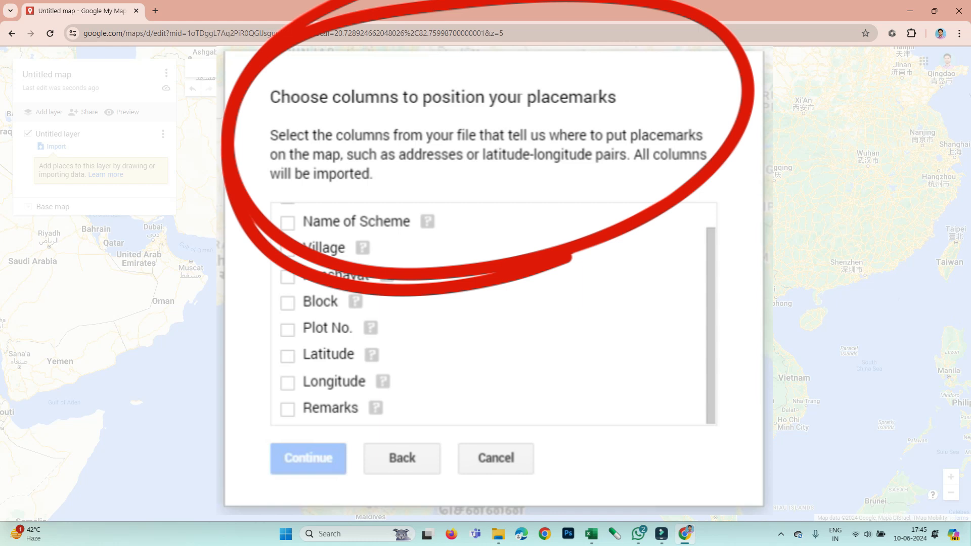
pyautogui.click(288, 356)
pyautogui.click(287, 383)
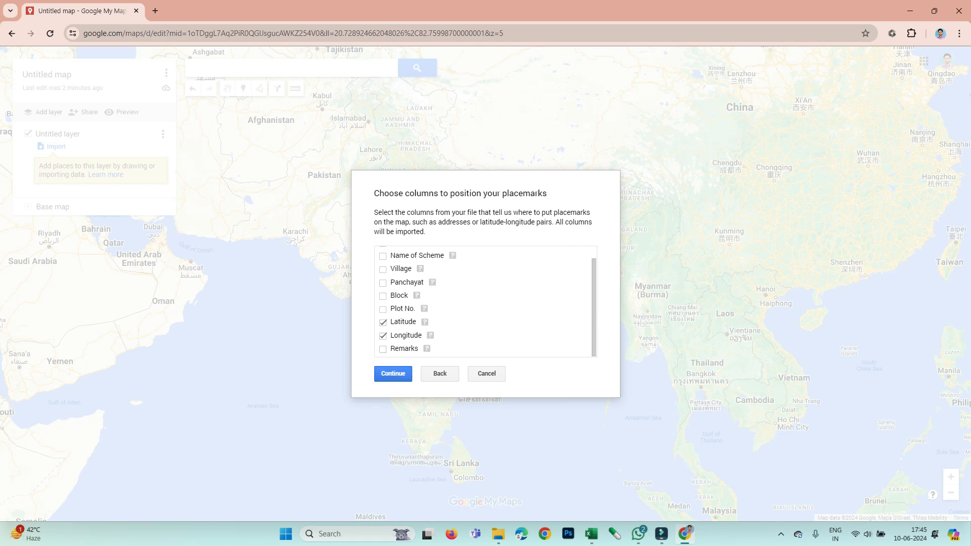
pyautogui.click(393, 374)
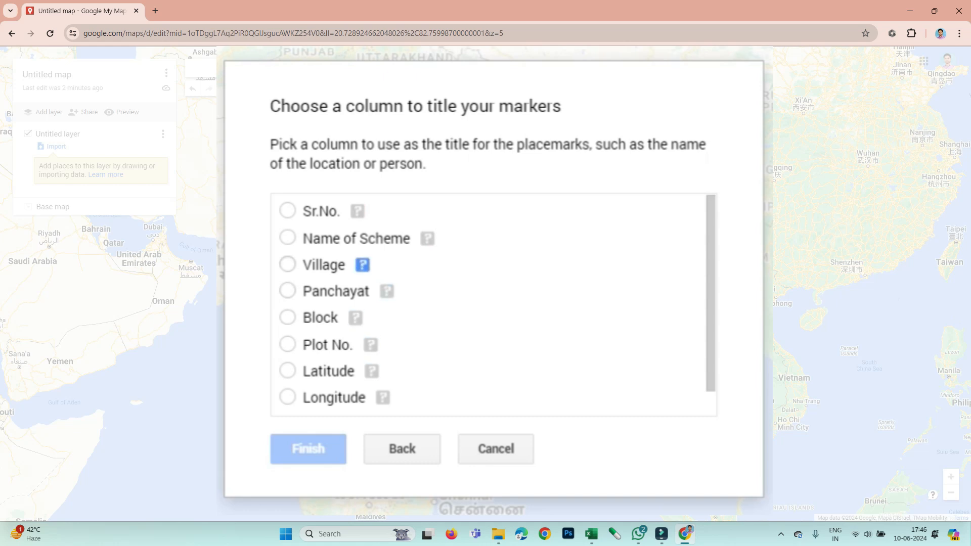
pyautogui.click(288, 264)
pyautogui.click(309, 449)
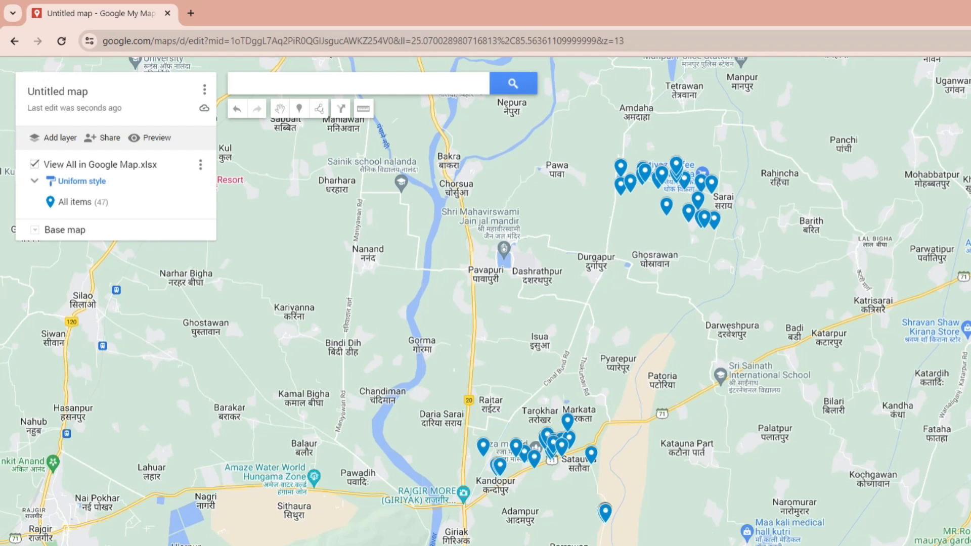
# Step: Set the base map to Satellite imagery and bring the northern marker cluster into closer view
pyautogui.click(35, 230)
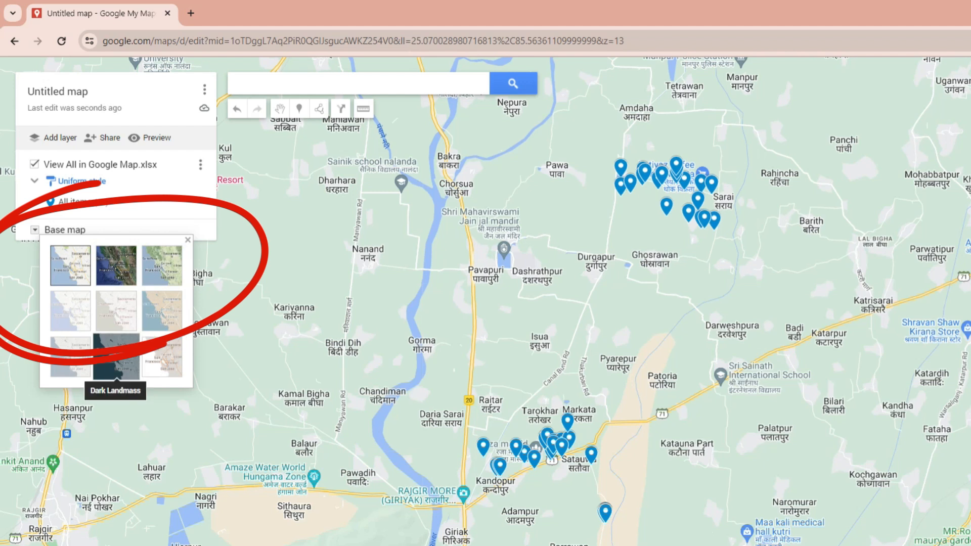
pyautogui.click(116, 267)
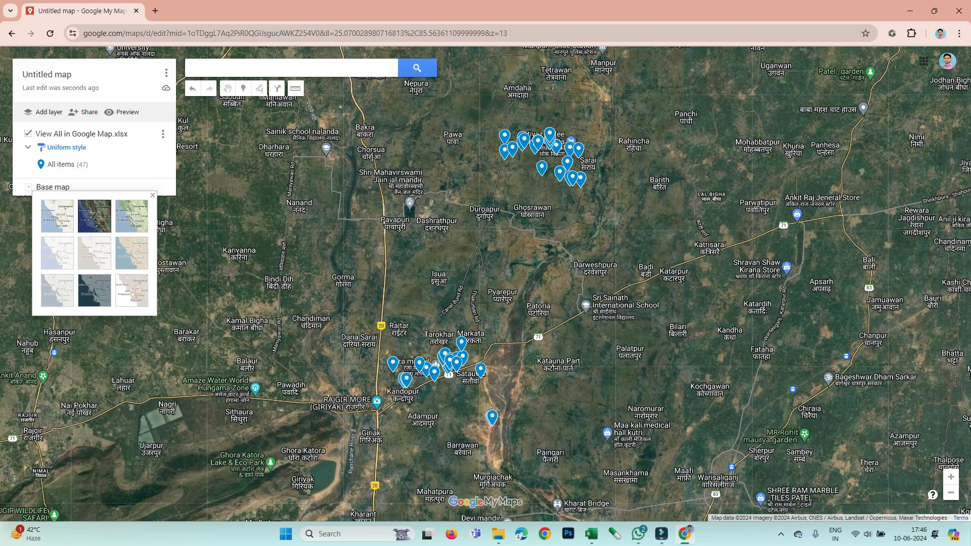
pyautogui.scroll(1, 571, 232)
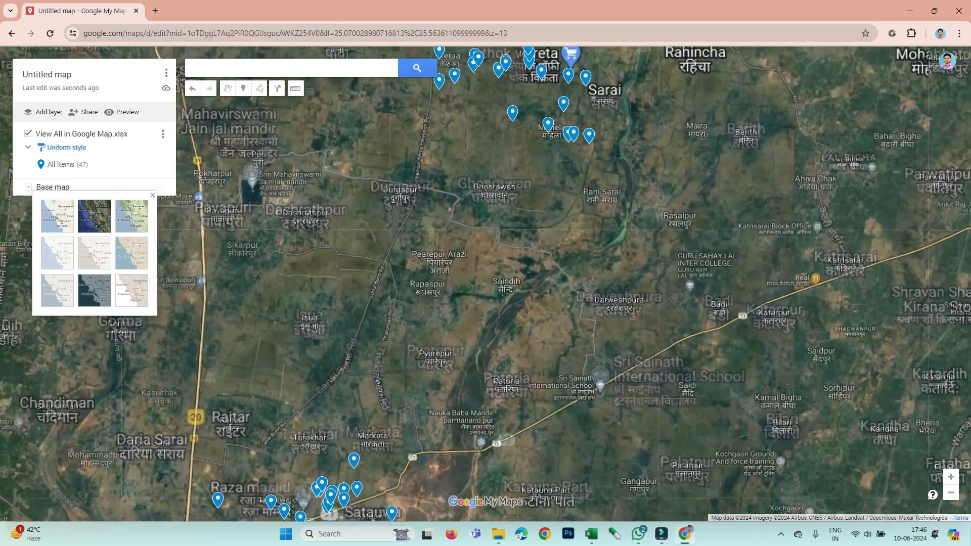
pyautogui.moveTo(571, 232); pyautogui.dragTo(507, 378)
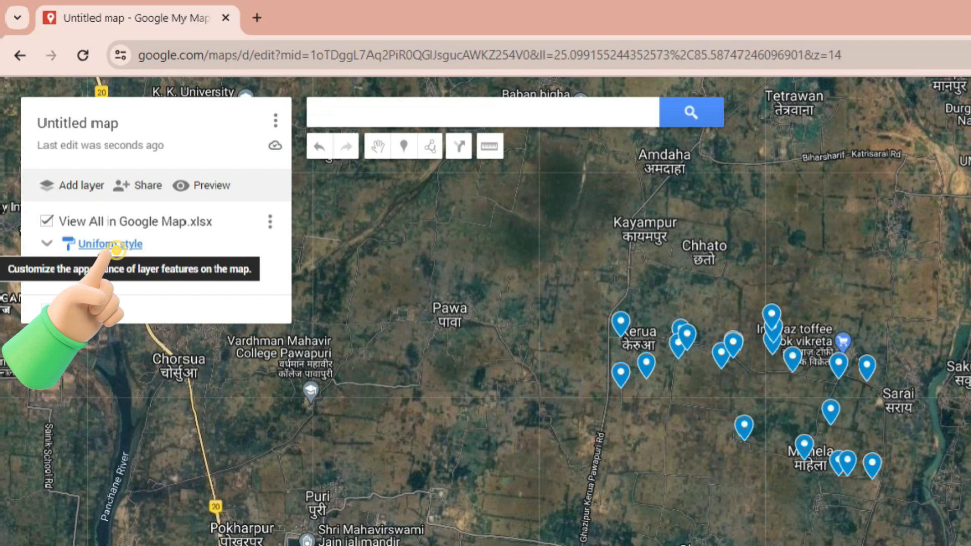
# Step: Try grouping the layer's places by Sequence of numbers and by Individual styles
pyautogui.click(104, 244)
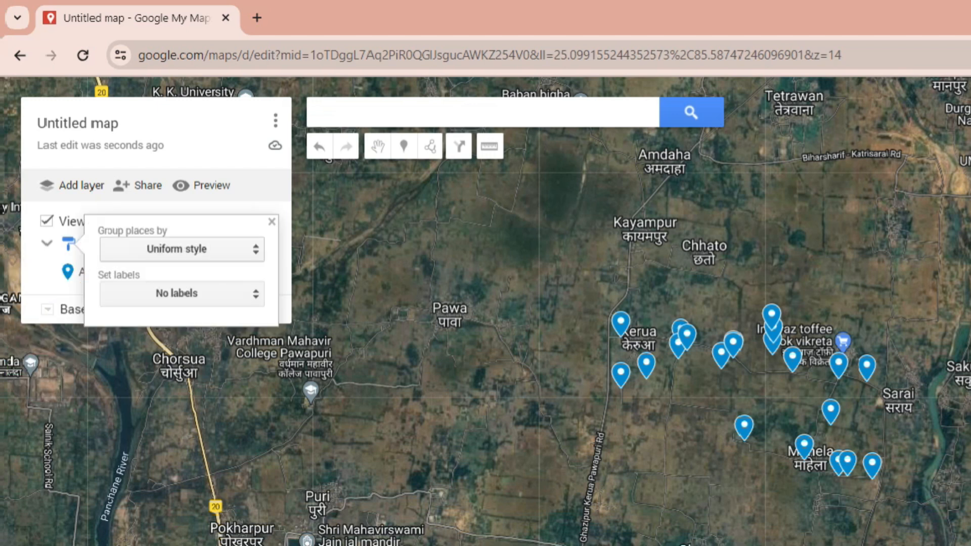
pyautogui.click(182, 249)
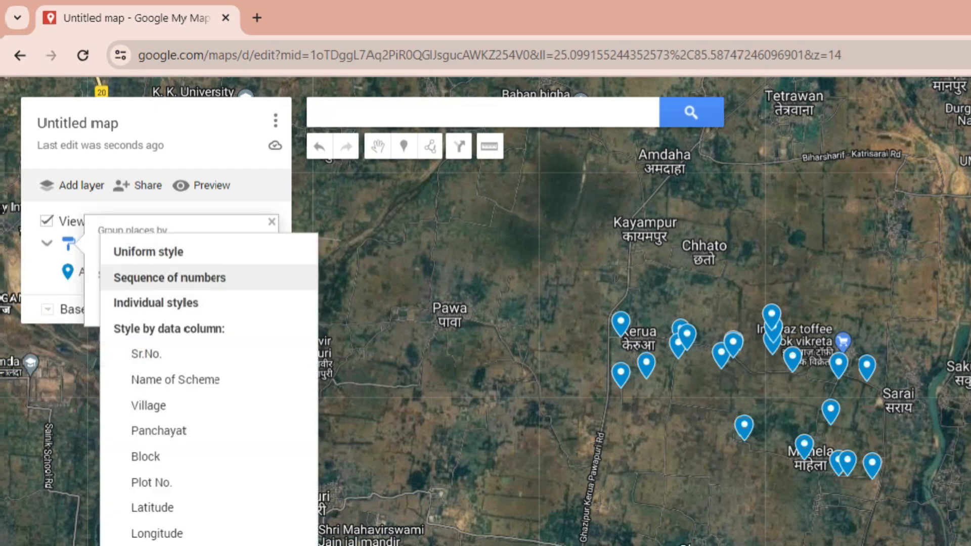
pyautogui.click(170, 277)
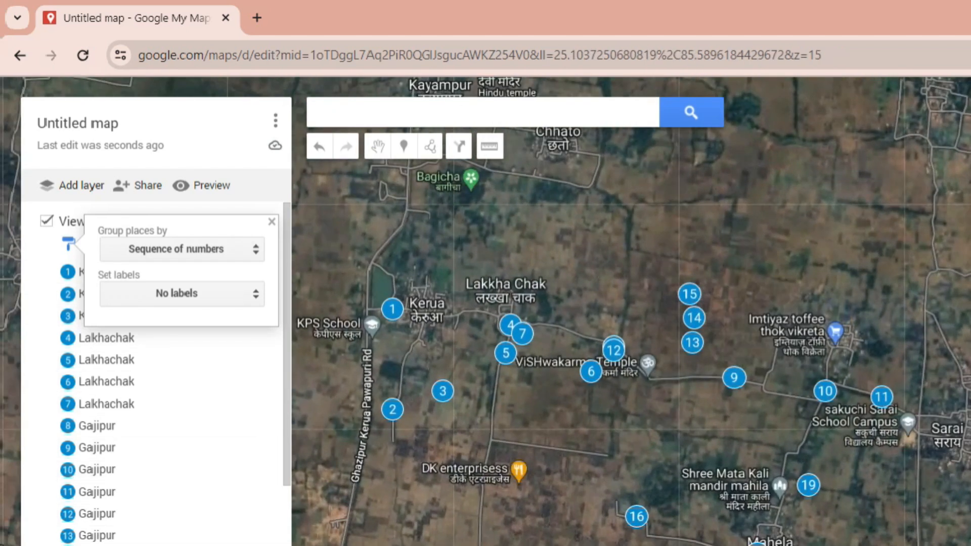
pyautogui.click(182, 250)
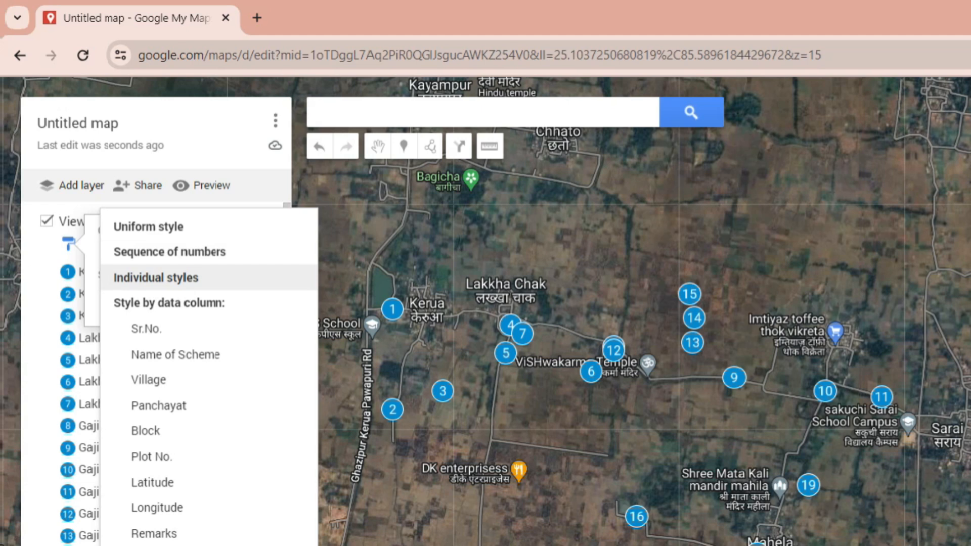
pyautogui.click(156, 277)
# Step: Try labelling the markers by Name of Scheme, Panchayat, Block, Latitude and Remarks, and reset them to No labels
pyautogui.click(182, 293)
pyautogui.click(152, 321)
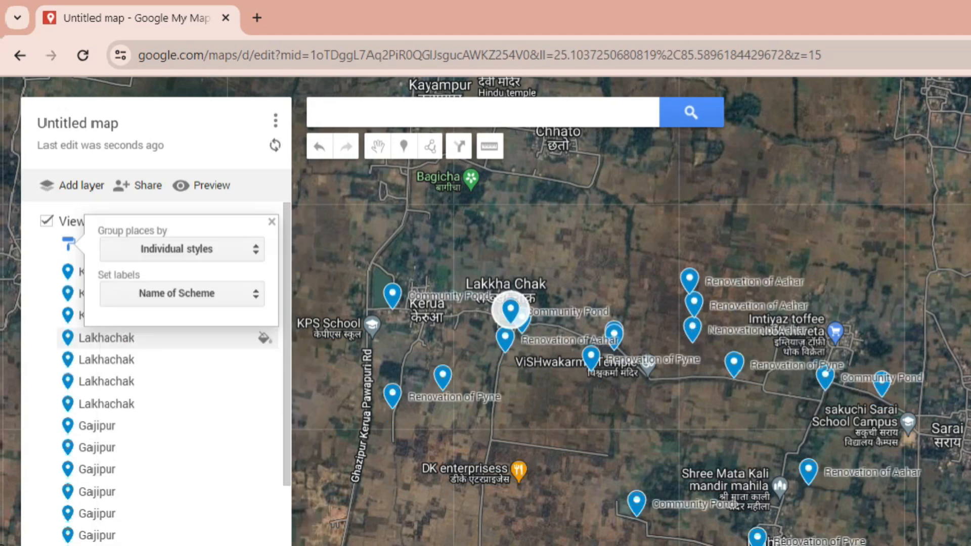
pyautogui.click(182, 293)
pyautogui.click(152, 299)
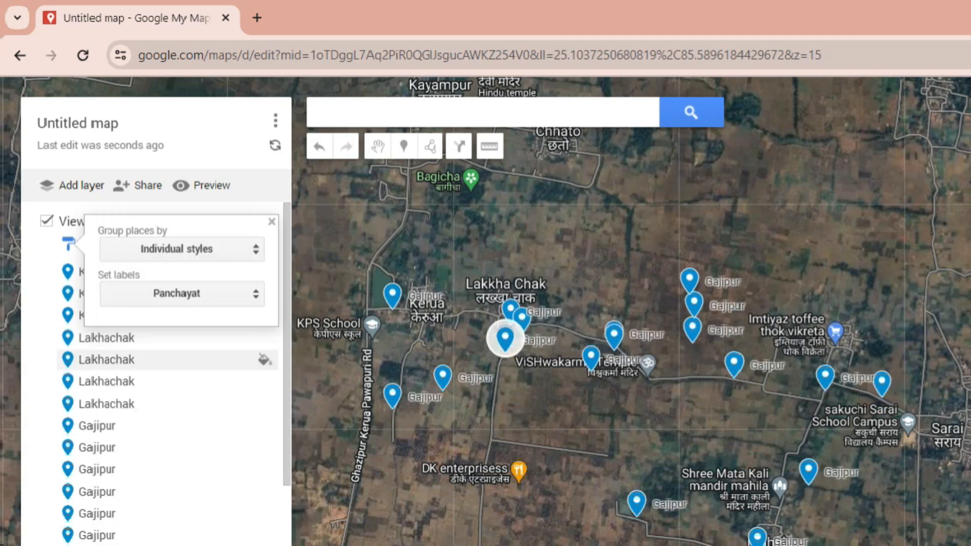
pyautogui.click(182, 295)
pyautogui.click(152, 321)
pyautogui.click(182, 294)
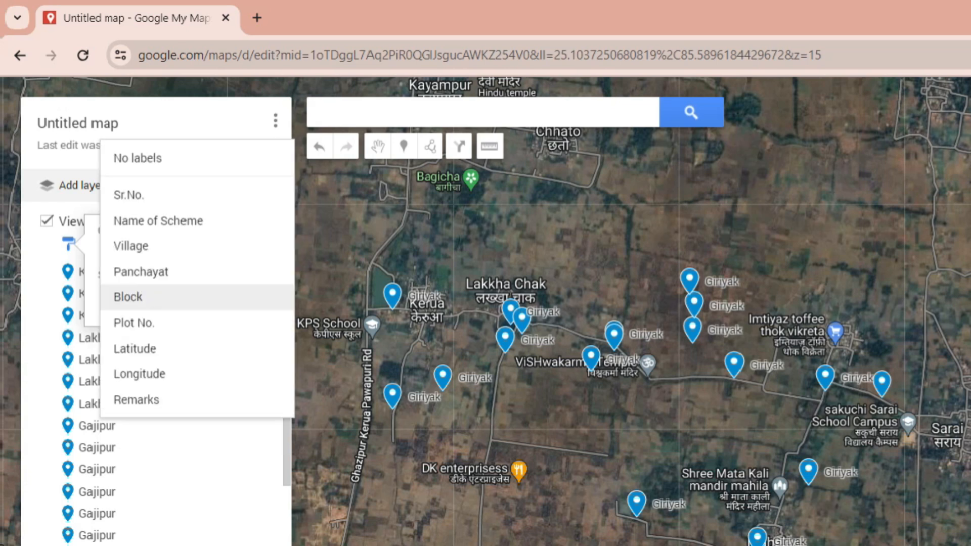
pyautogui.click(151, 352)
pyautogui.click(182, 294)
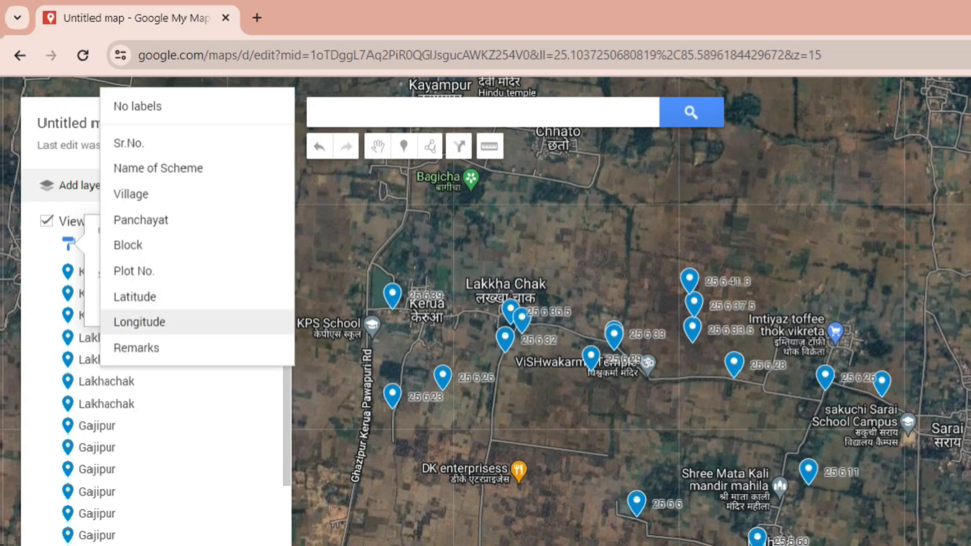
pyautogui.click(151, 347)
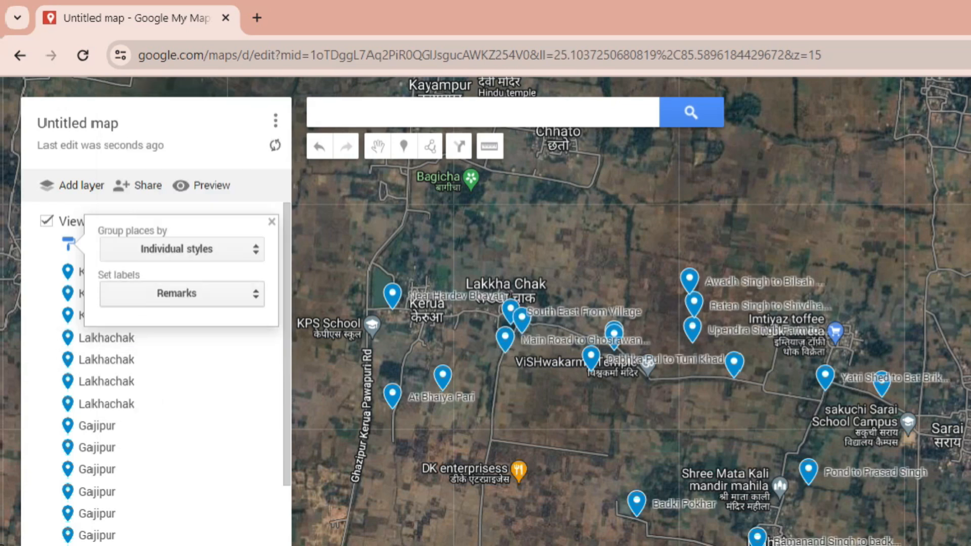
pyautogui.click(182, 293)
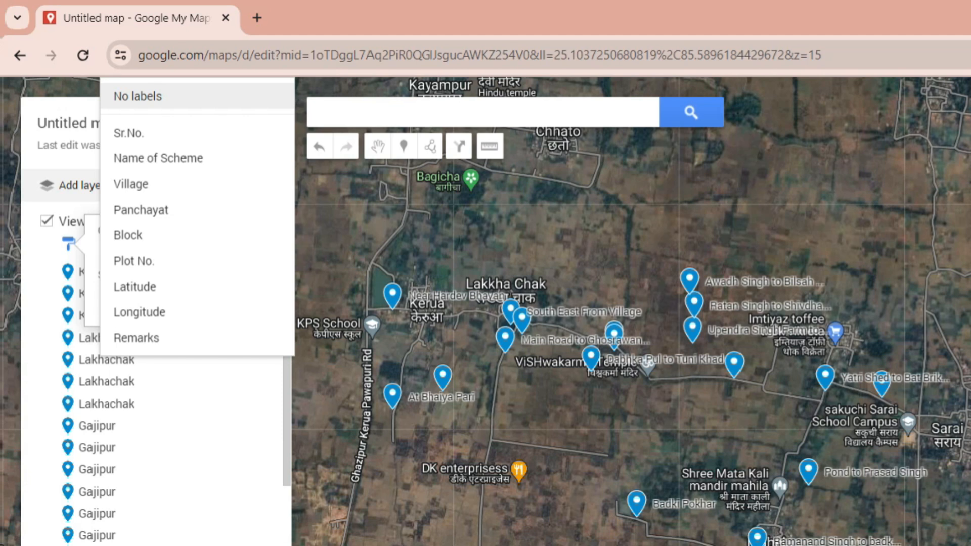
pyautogui.click(137, 96)
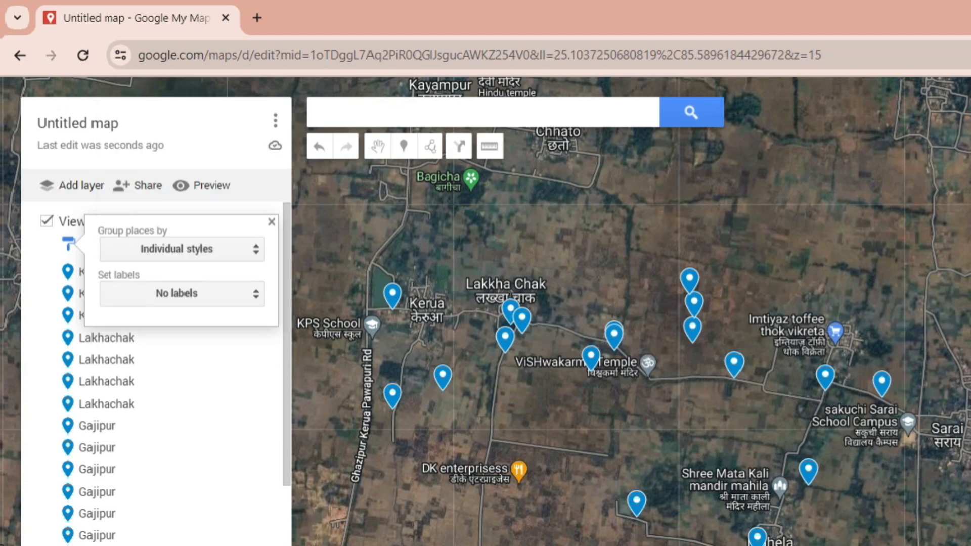
# Step: Try styling the markers by the Village column and set the grouping to Panchayat
pyautogui.click(243, 247)
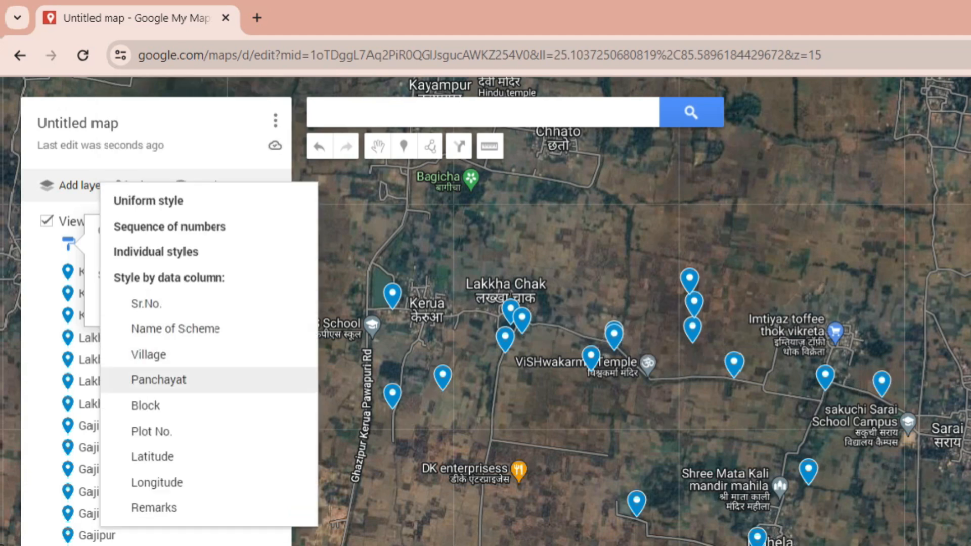
pyautogui.click(148, 354)
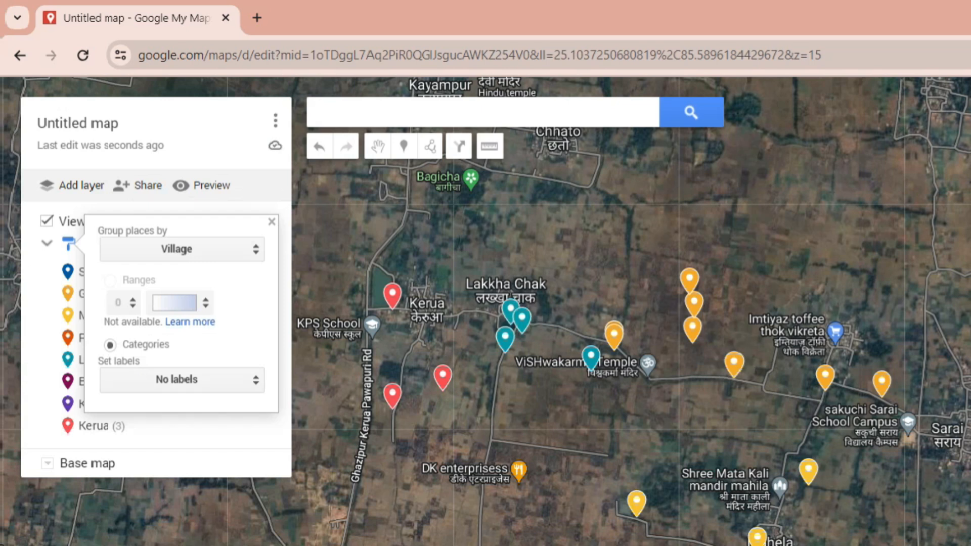
pyautogui.click(177, 249)
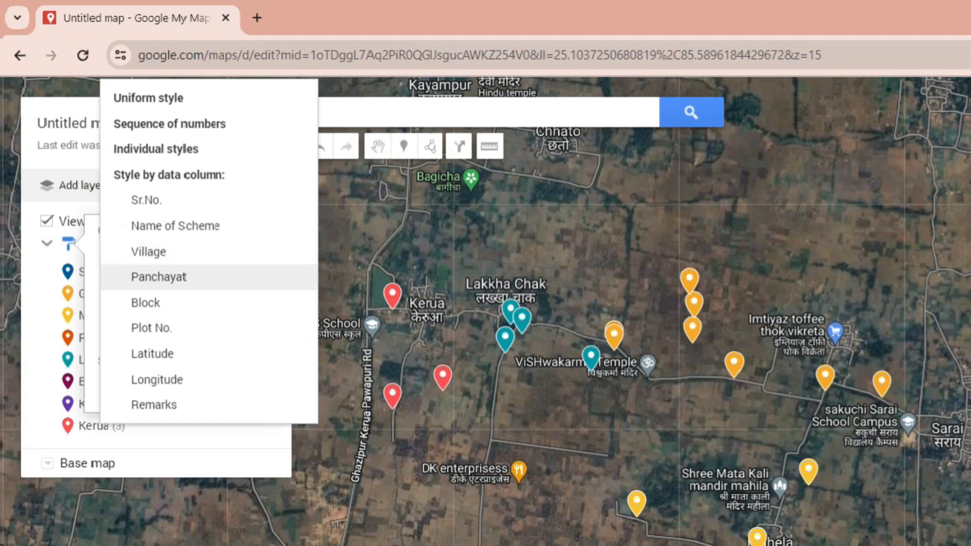
pyautogui.press('Return')
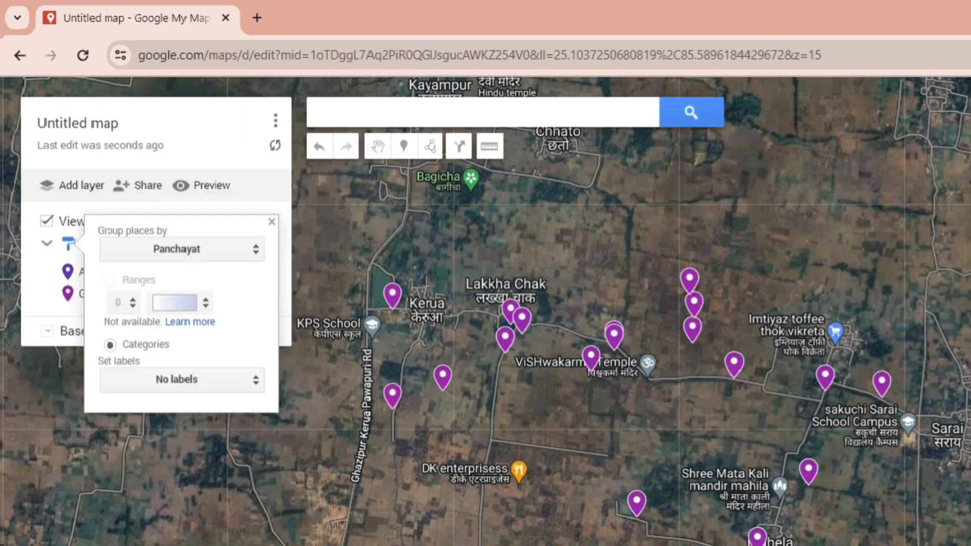
# Step: Try styling the markers by other data columns such as Block and Remarks, and return the grouping to Panchayat
pyautogui.scroll(-2, 608, 448)
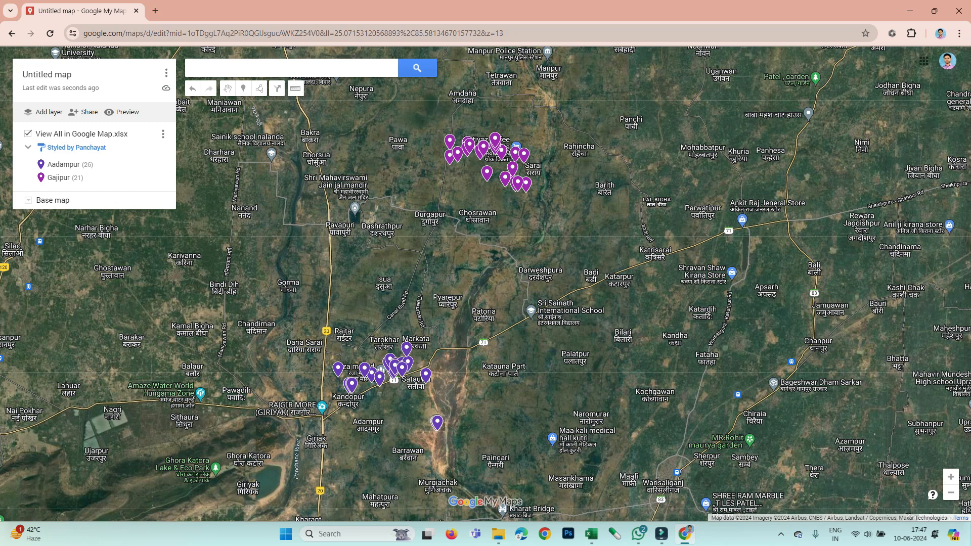
pyautogui.click(75, 147)
pyautogui.click(76, 150)
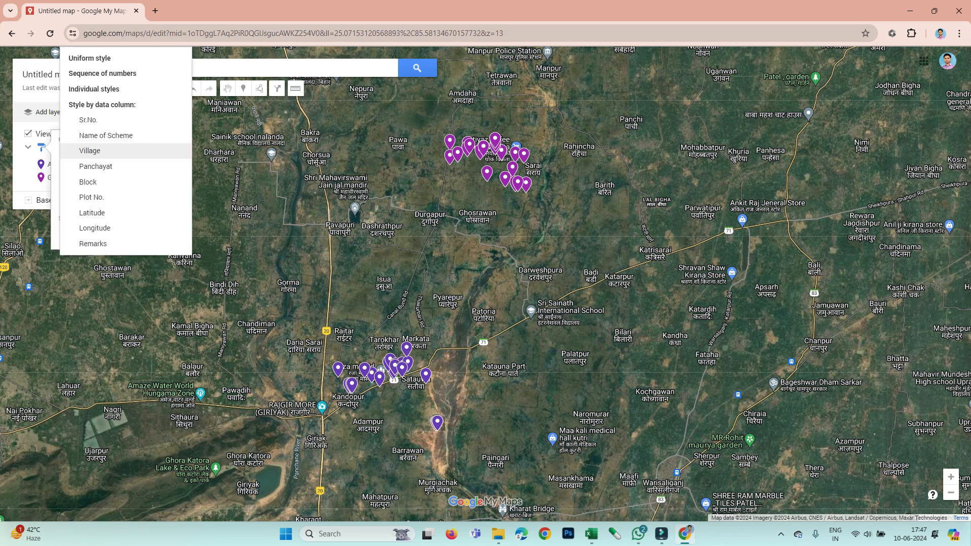
pyautogui.click(87, 182)
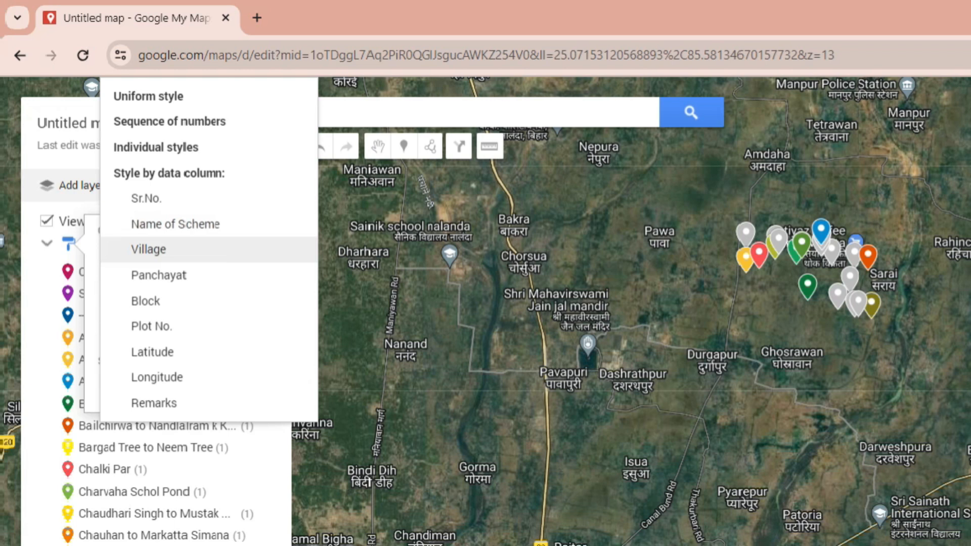
pyautogui.click(148, 249)
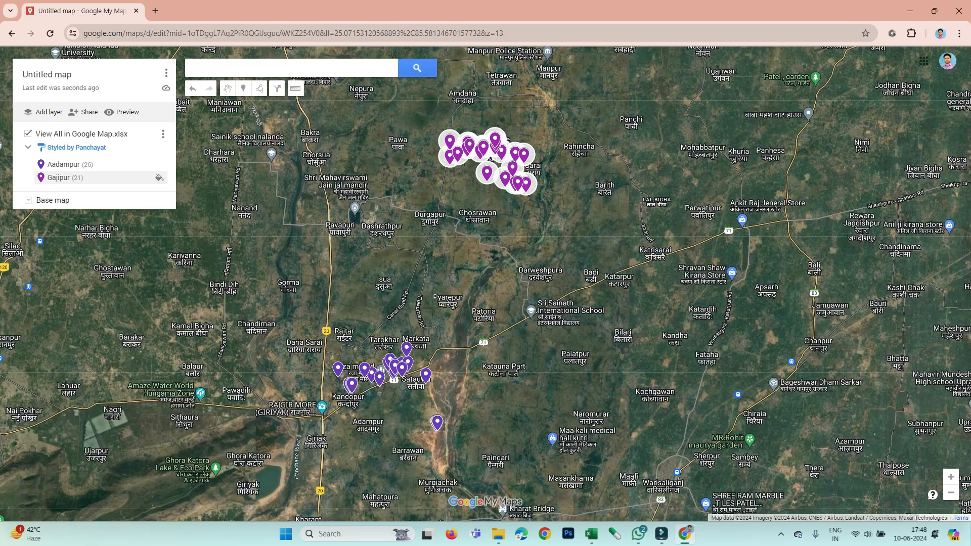
pyautogui.click(77, 148)
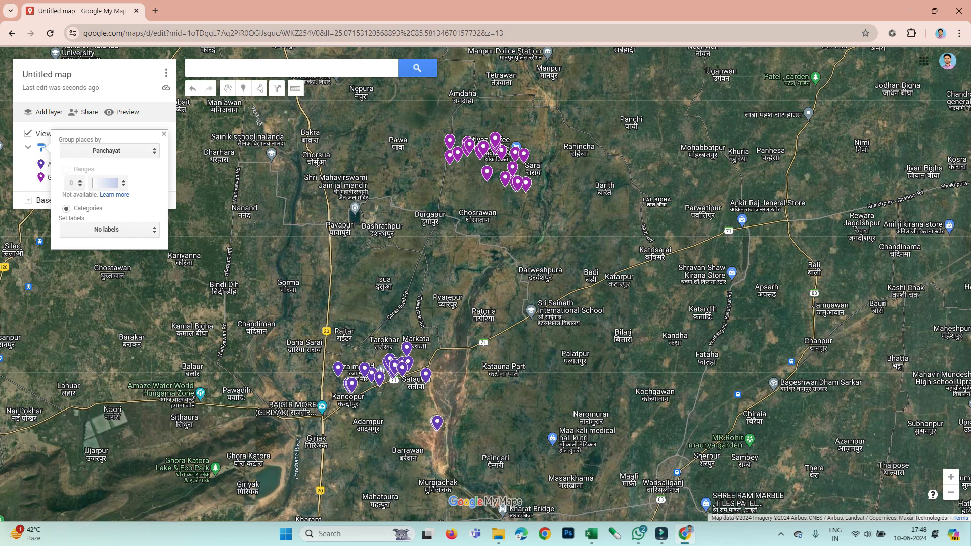
pyautogui.click(164, 134)
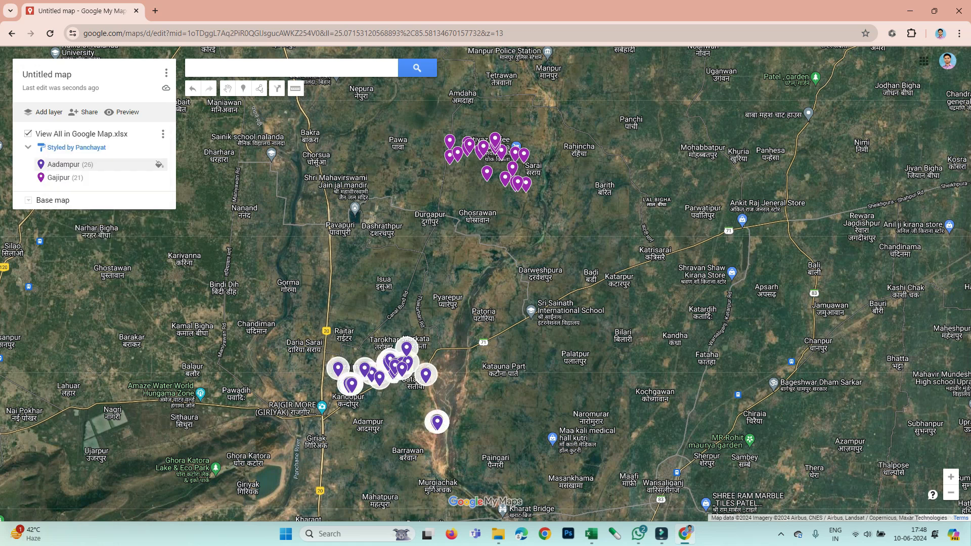
# Step: Color the Aadampur markers orange, RGB (230, 81, 0), trying the house icon but keeping the standard pin
pyautogui.click(158, 164)
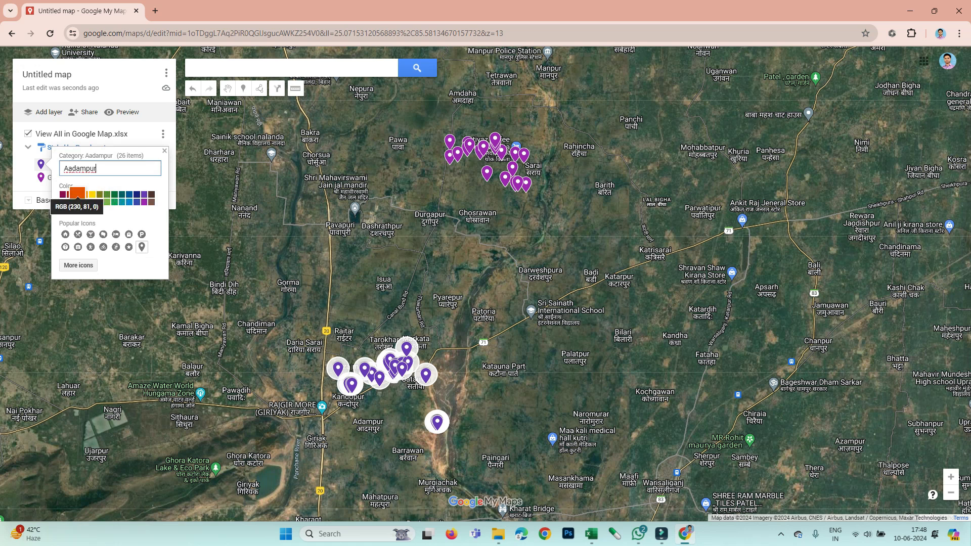
pyautogui.click(77, 193)
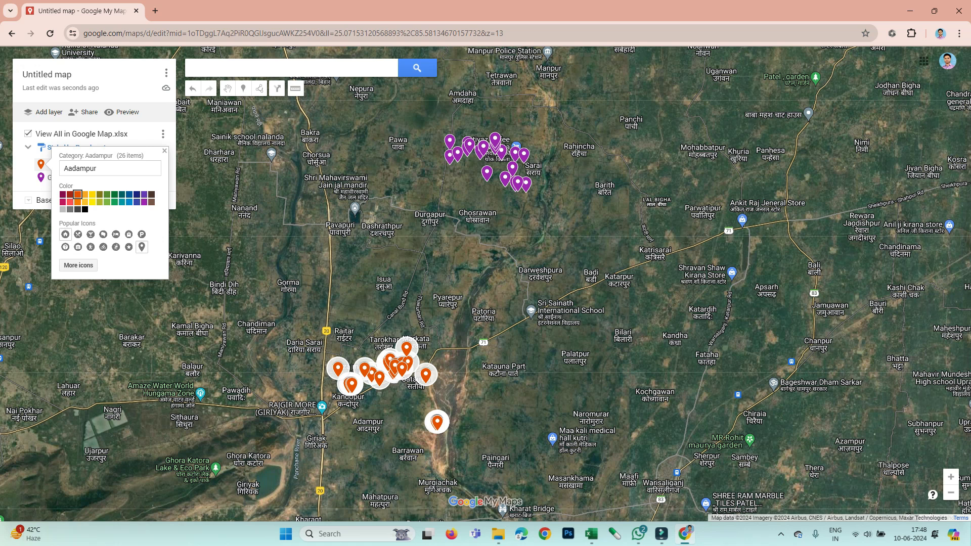
pyautogui.click(65, 234)
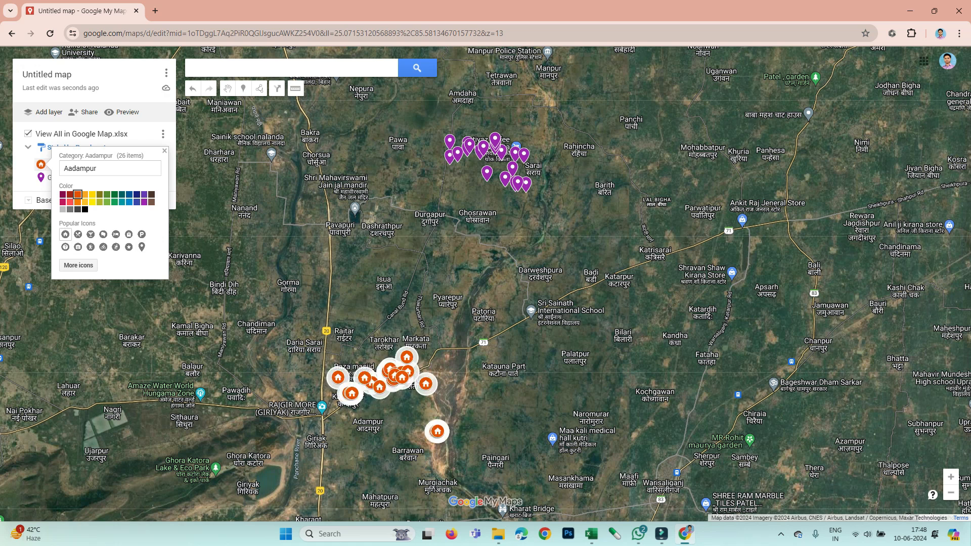
pyautogui.click(142, 246)
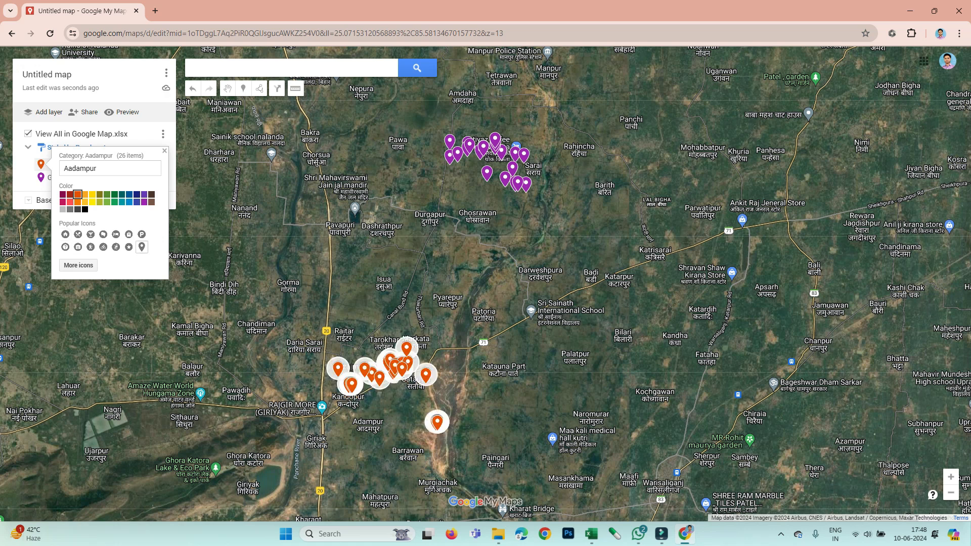
pyautogui.click(164, 151)
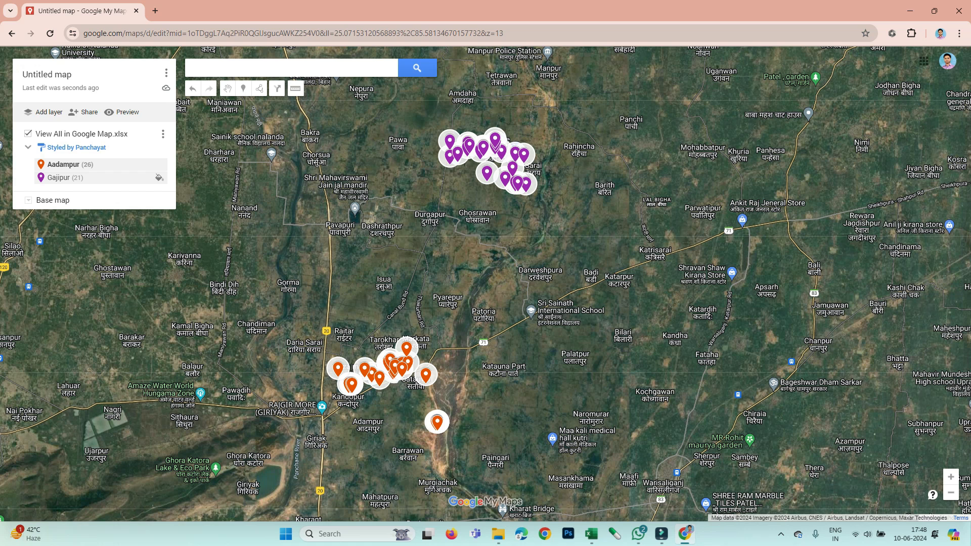
# Step: Color the Gajipur category's markers blue and keep the standard pin icon
pyautogui.click(159, 178)
pyautogui.click(130, 214)
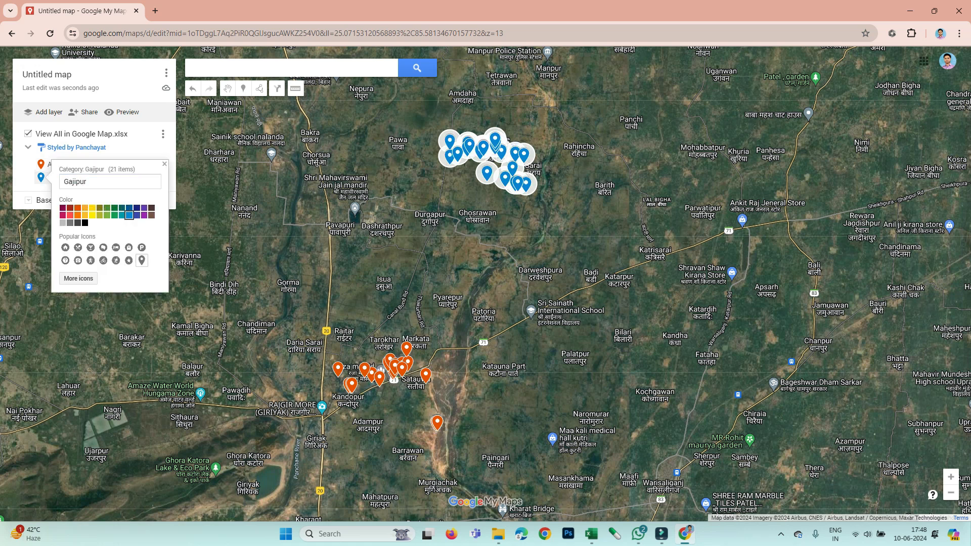
pyautogui.click(141, 247)
pyautogui.click(142, 260)
pyautogui.click(164, 164)
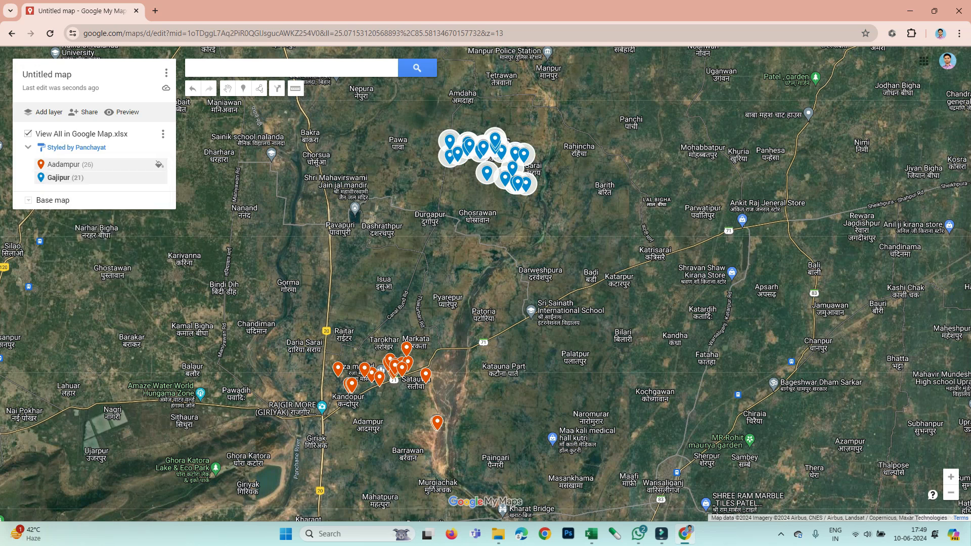
pyautogui.click(28, 199)
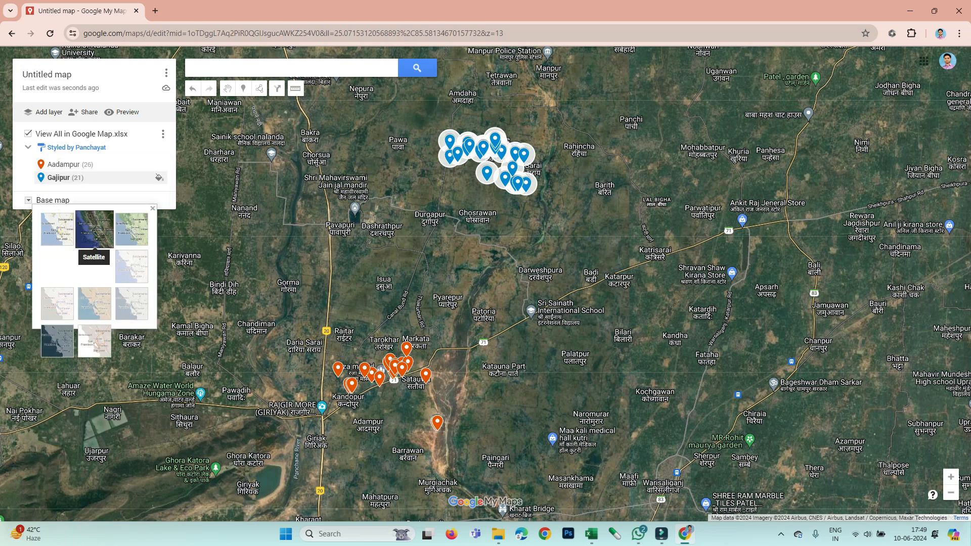
pyautogui.click(152, 209)
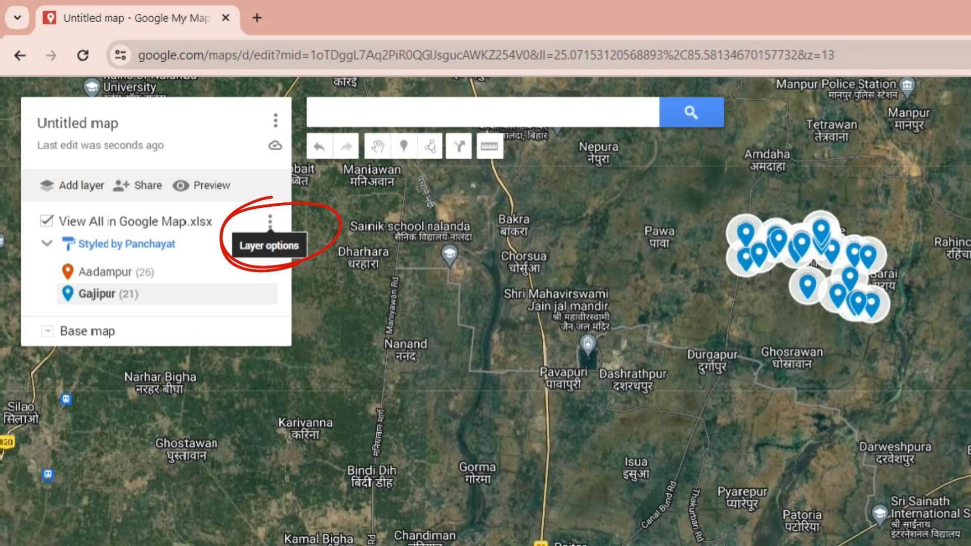
# Step: Open the layer's data table, look through its rows and compare it with the original Excel sheet
pyautogui.click(270, 221)
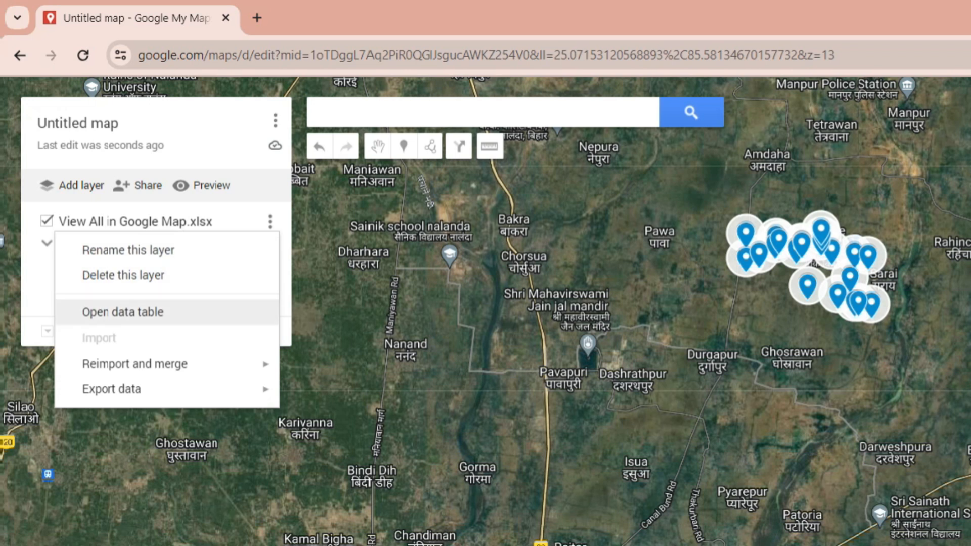
pyautogui.click(122, 312)
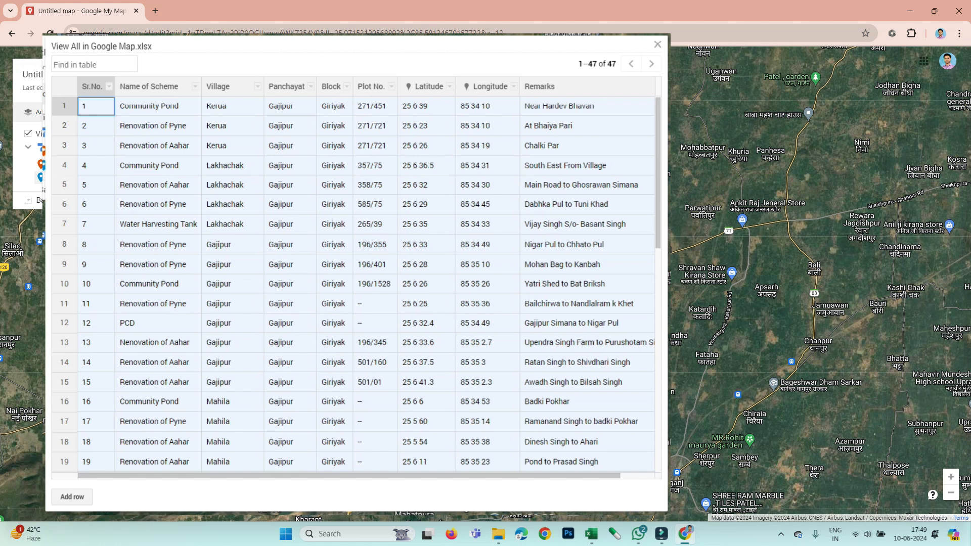
pyautogui.scroll(-10, 354, 284)
pyautogui.moveTo(658, 395); pyautogui.dragTo(657, 173)
pyautogui.click(591, 534)
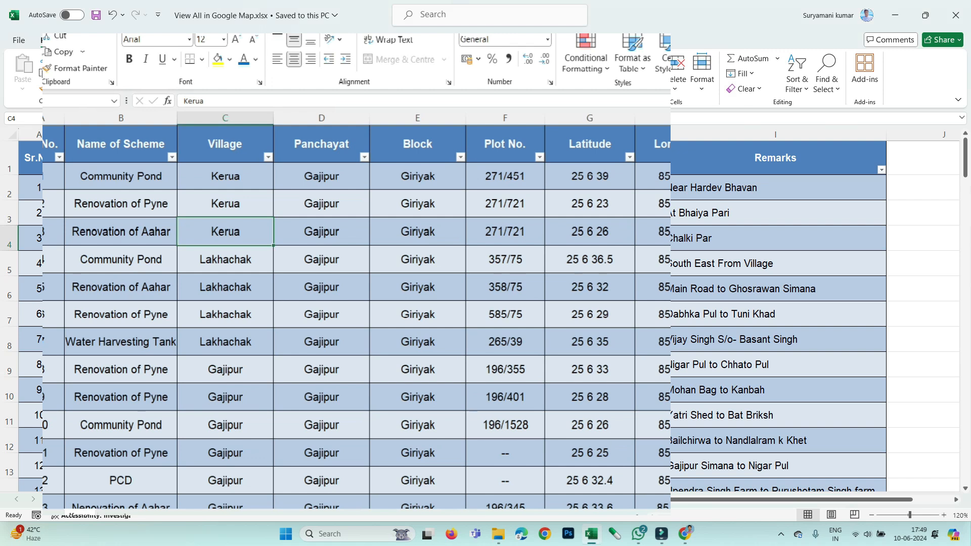
pyautogui.click(591, 534)
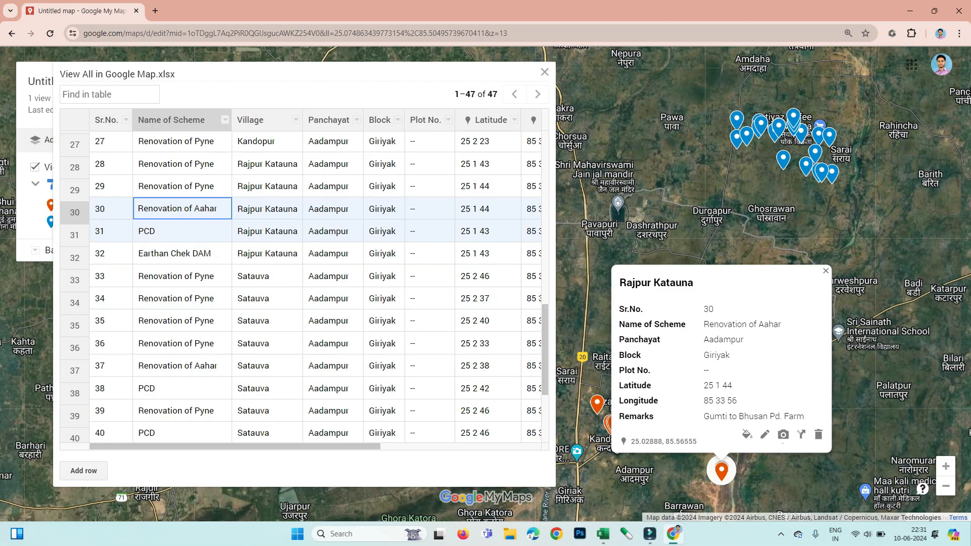
# Step: Change the Name of Scheme in row 31 of the layer's data table to Pucca Chek Dam
pyautogui.click(177, 232)
pyautogui.click(177, 254)
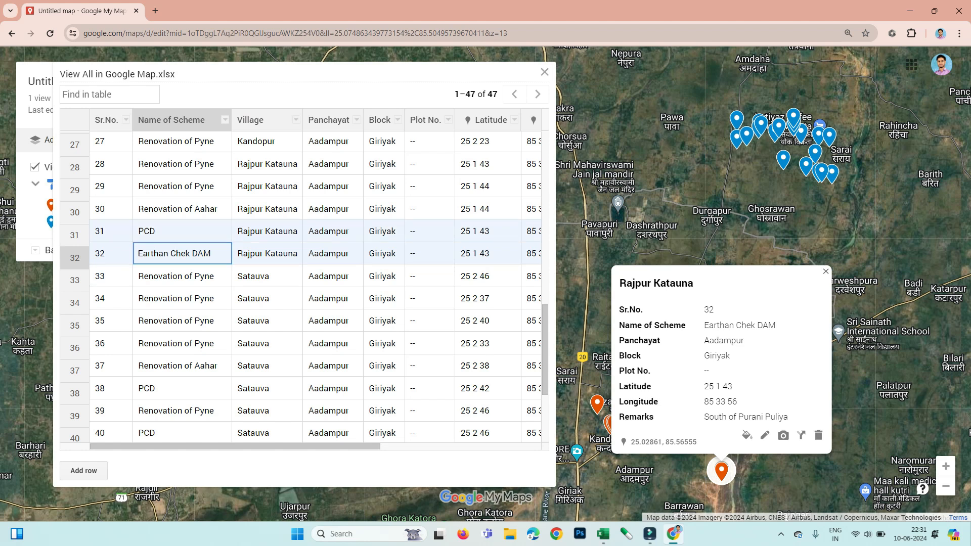
pyautogui.click(177, 231)
pyautogui.doubleClick(177, 231)
pyautogui.press('BackSpace')
pyautogui.press('BackSpace')
pyautogui.write('ucca C')
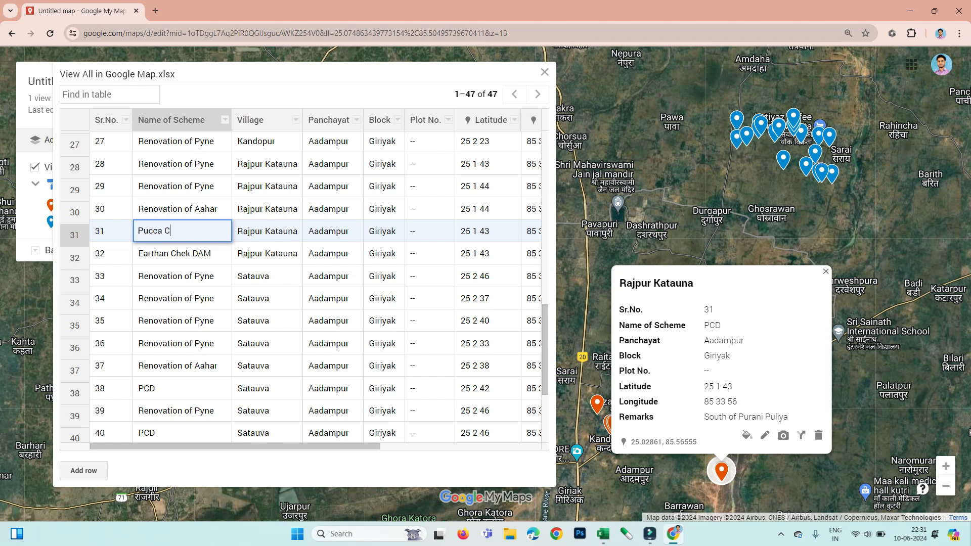
pyautogui.write('hek Dam')
pyautogui.press('Return')
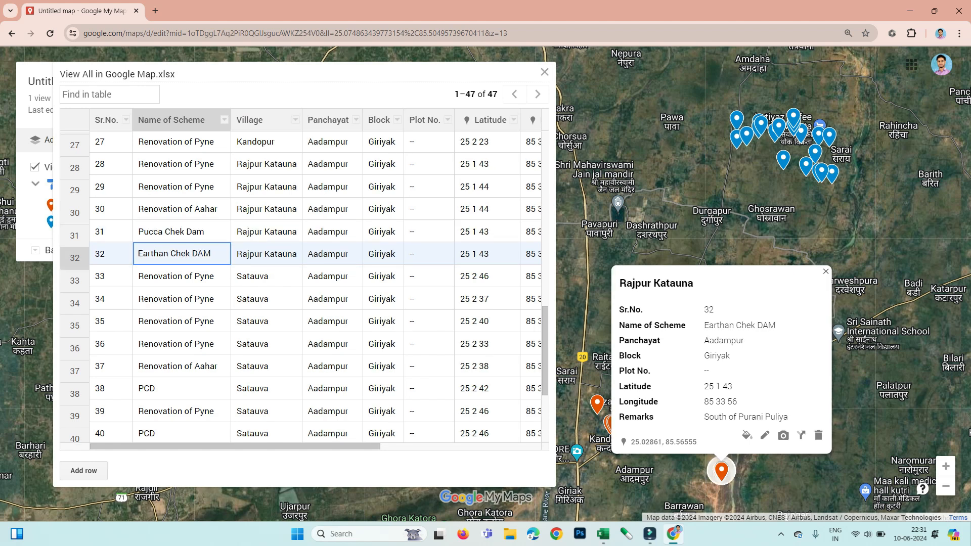
# Step: View the map info cards for rows 31, 32, 37 and 38 from the data table
pyautogui.click(181, 231)
pyautogui.click(181, 253)
pyautogui.click(182, 232)
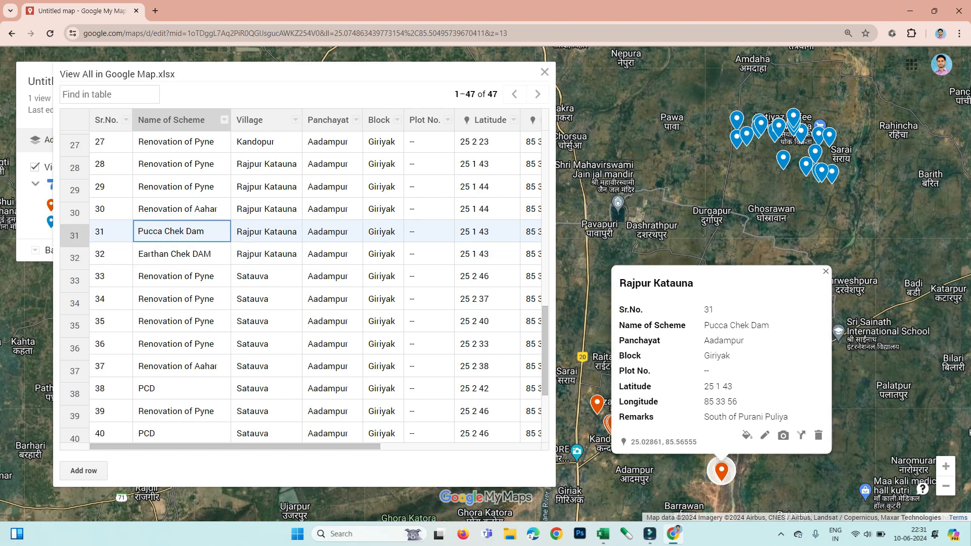
pyautogui.click(182, 367)
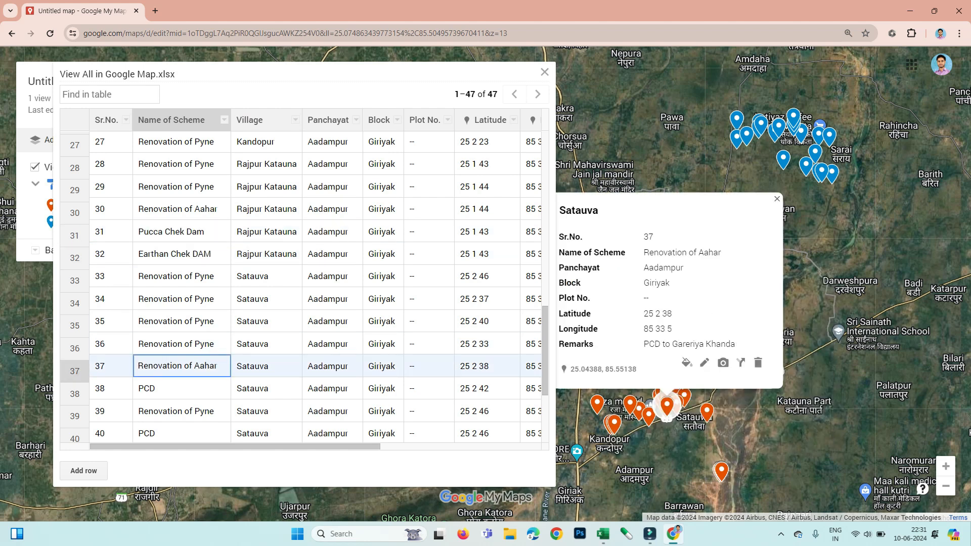
pyautogui.click(181, 389)
pyautogui.moveTo(202, 447)
pyautogui.mouseDown()
pyautogui.moveTo(297, 446)
pyautogui.moveTo(201, 446)
pyautogui.mouseUp()
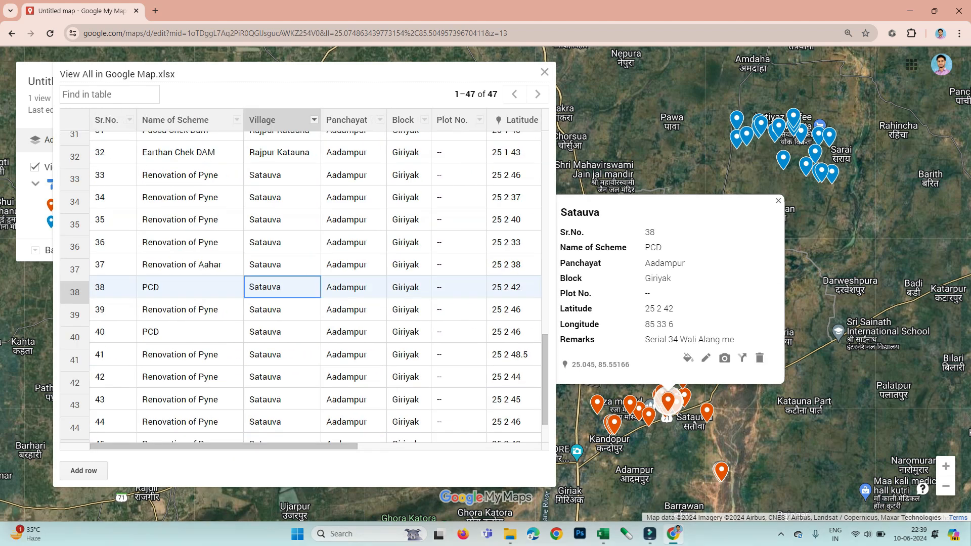
# Step: Insert a Text column named Benificiary before the Village column
pyautogui.click(314, 120)
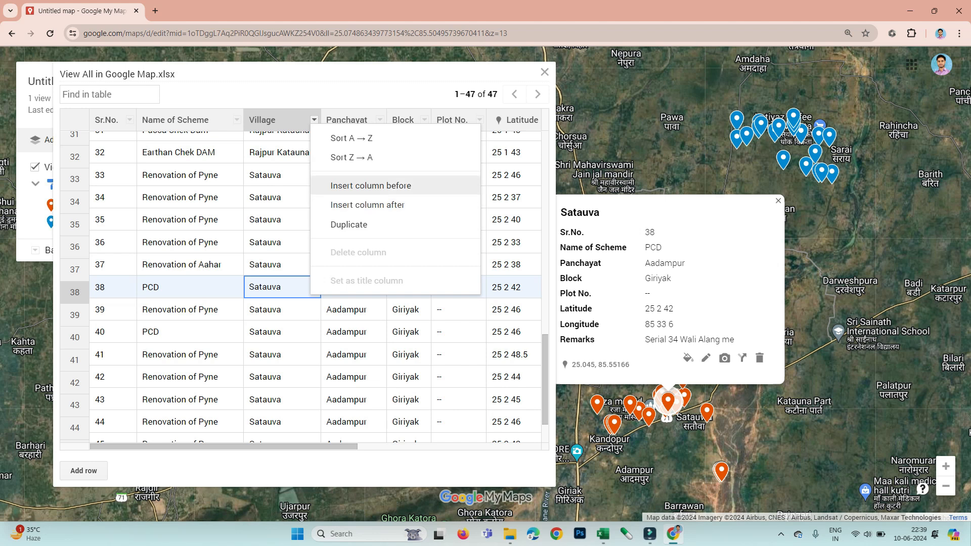
pyautogui.click(370, 186)
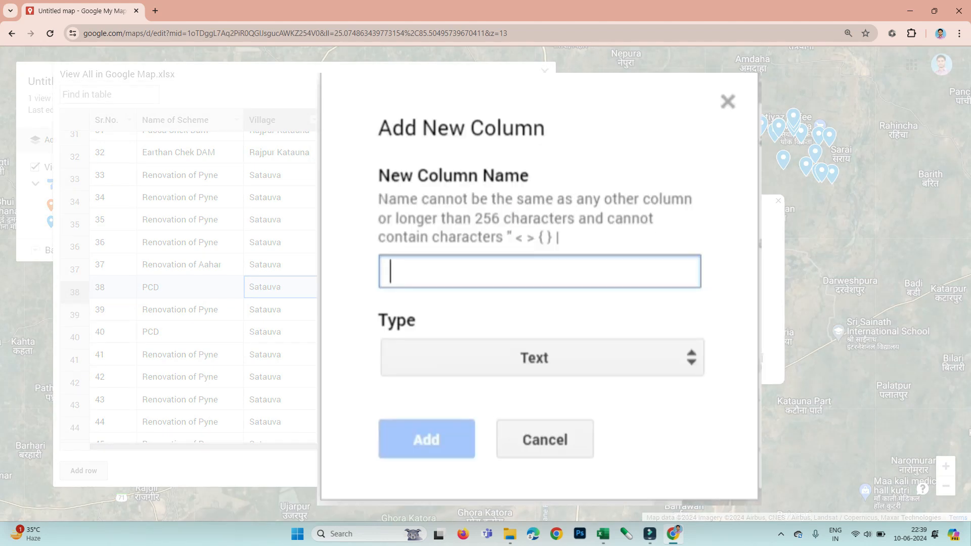
pyautogui.write('Benificiary')
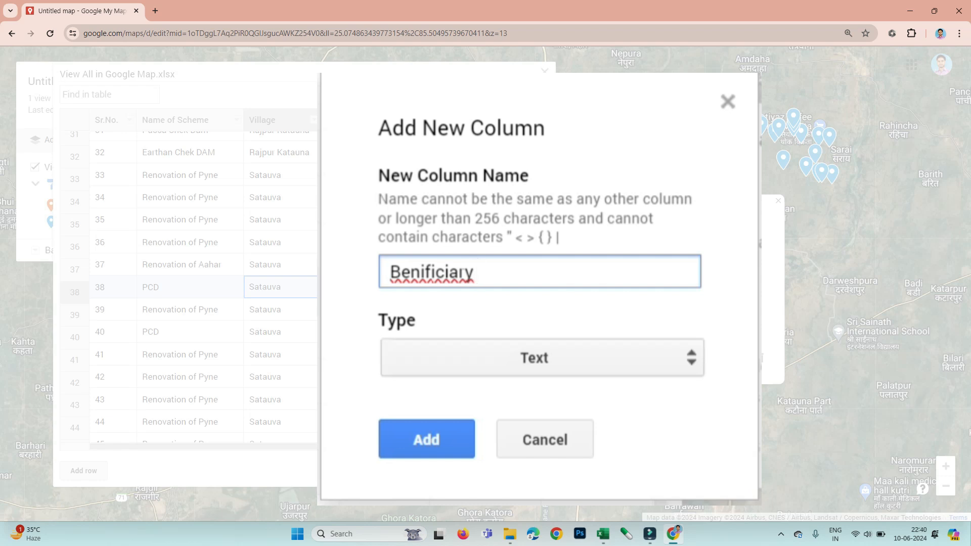
pyautogui.click(535, 358)
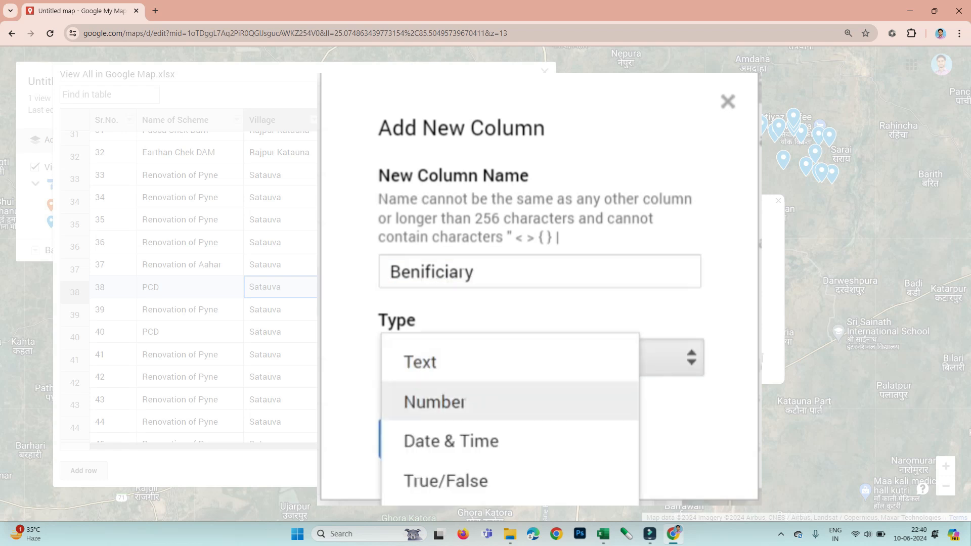
pyautogui.click(421, 362)
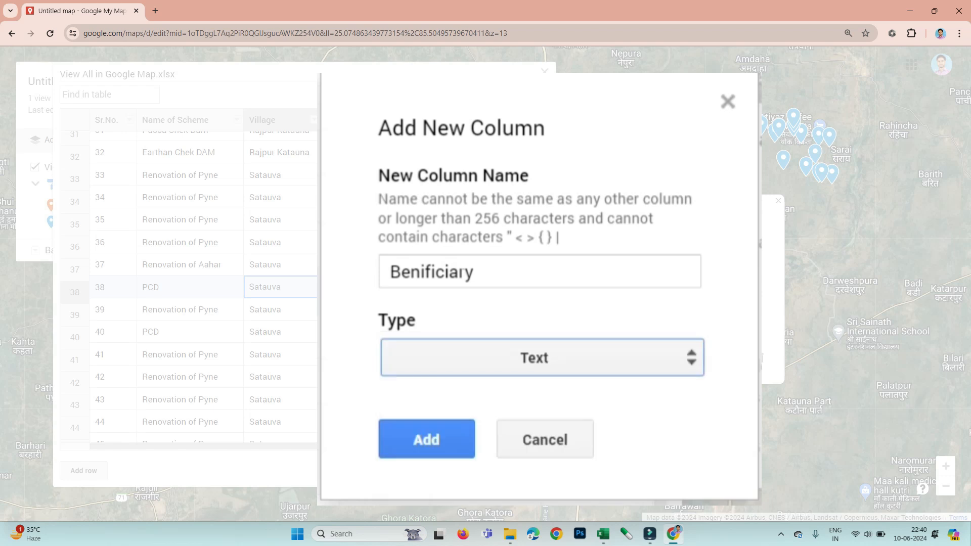
pyautogui.click(426, 440)
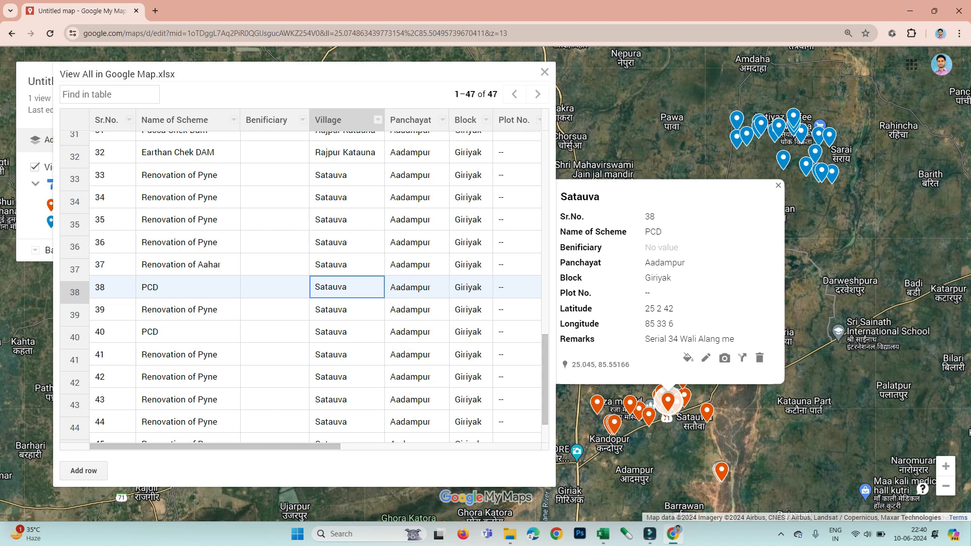
# Step: Go through rows 23 to 30 of the data table and examine the Benificiary field on their info cards
pyautogui.scroll(4, 188, 163)
pyautogui.click(188, 163)
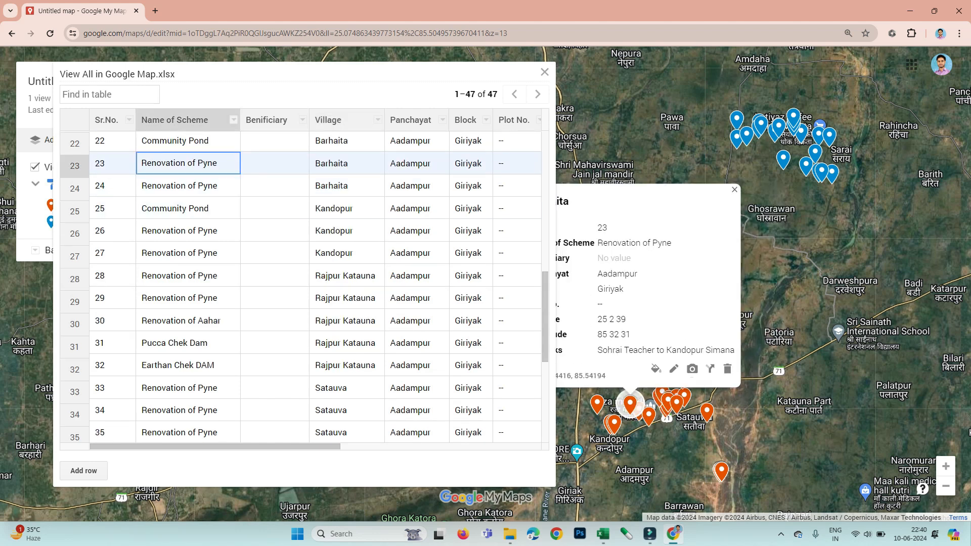
pyautogui.press('Down')
pyautogui.press('Down')
pyautogui.press('Down')
pyautogui.press('Down')
pyautogui.press('Down')
pyautogui.press('Down')
pyautogui.press('Down')
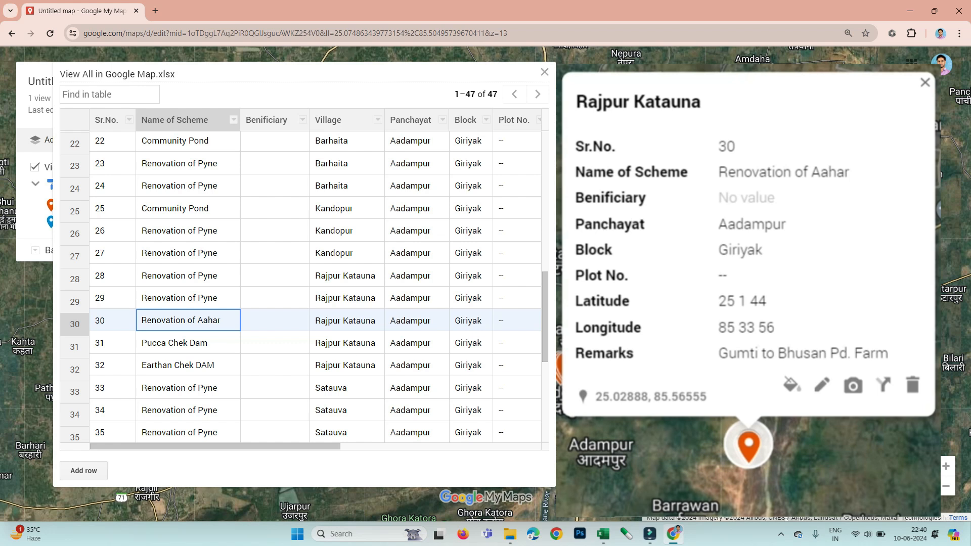
# Step: Enter Hilsa as the Benificiary for row 30 and view that row's info card
pyautogui.click(274, 320)
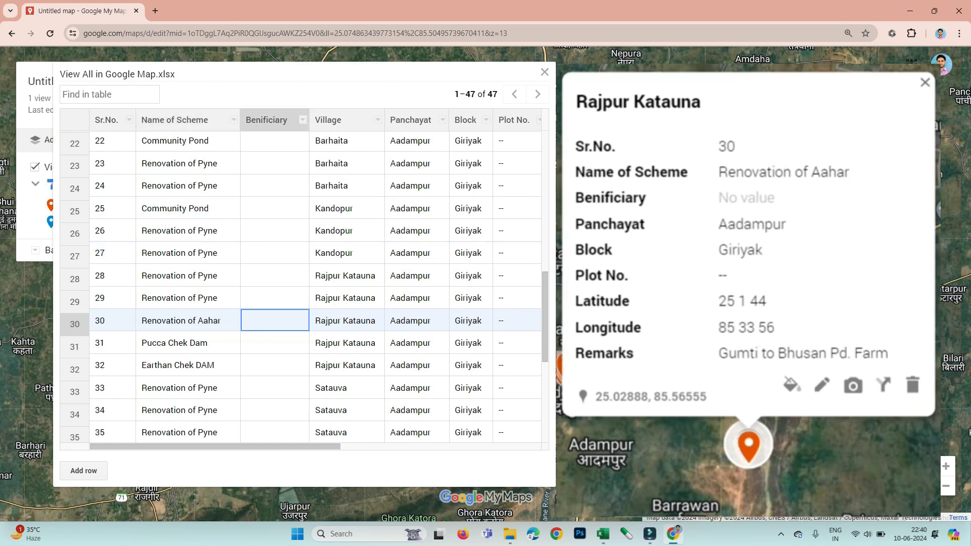
pyautogui.write('Hilsa')
pyautogui.press('Return')
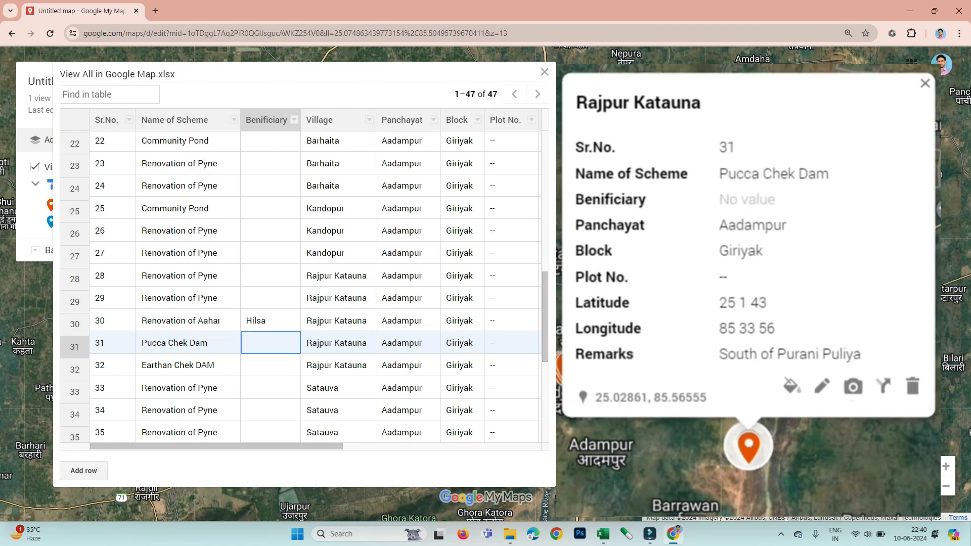
pyautogui.click(203, 321)
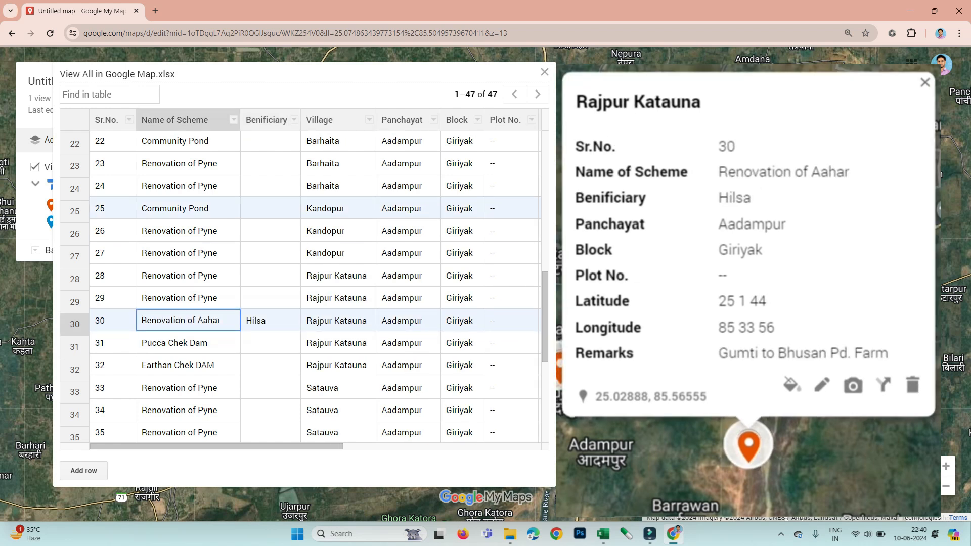
# Step: Delete the Benificiary column from the data table
pyautogui.click(294, 119)
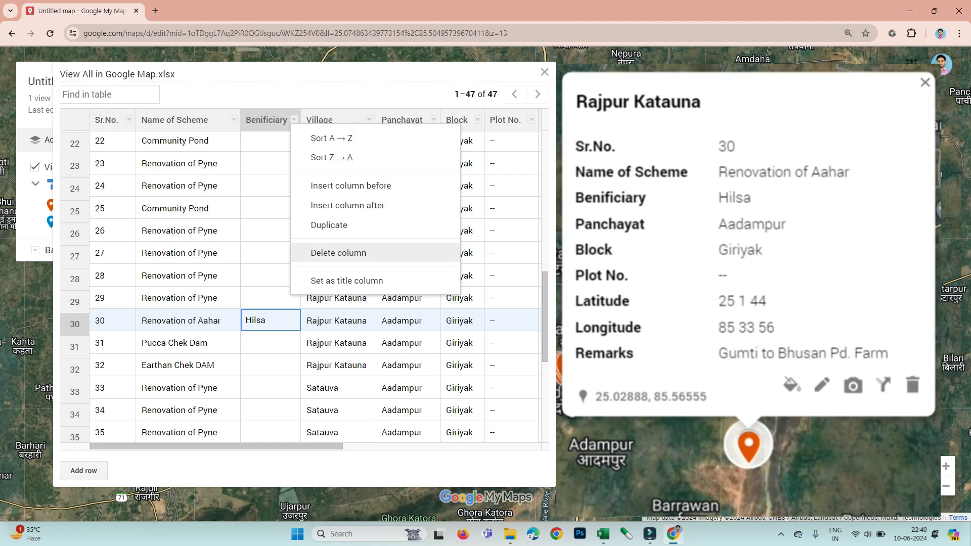
pyautogui.click(338, 253)
pyautogui.click(415, 308)
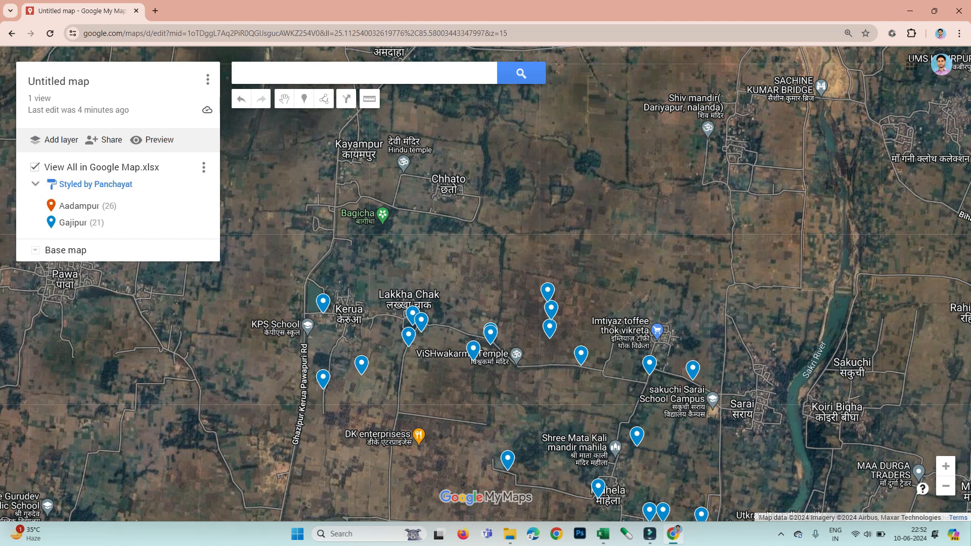
# Step: Open the Gajipur marker with Sr.No. 15 for editing, go through its fields up to Plot No., and save it
pyautogui.click(547, 291)
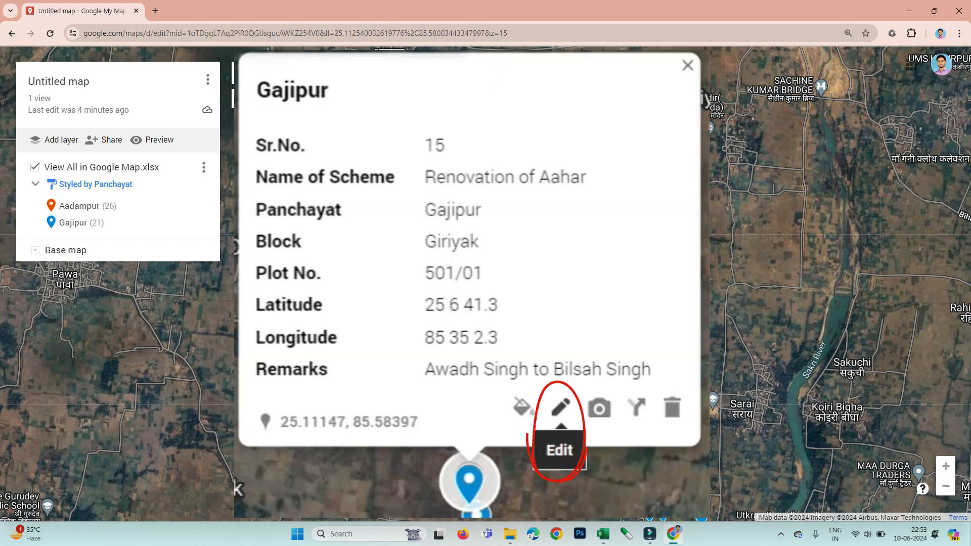
pyautogui.click(560, 407)
pyautogui.press('Tab')
pyautogui.press('Tab')
pyautogui.press('Tab')
pyautogui.press('Tab')
pyautogui.press('Tab')
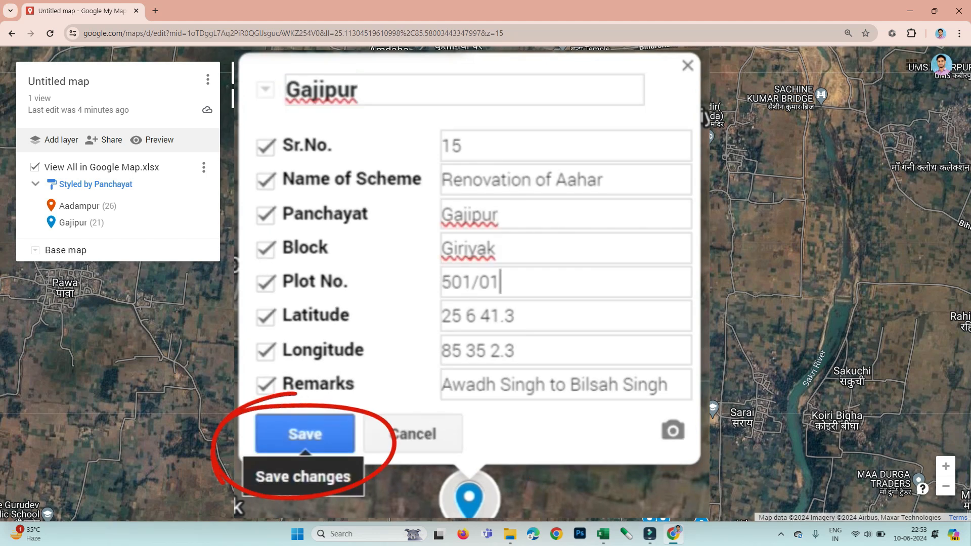
pyautogui.click(304, 434)
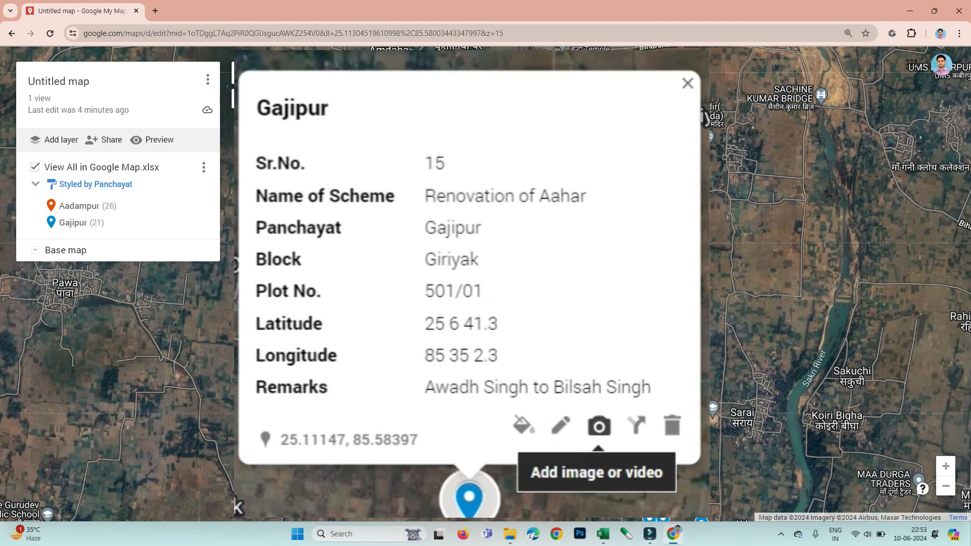
# Step: Open the image chooser for the Gajipur marker, look through the Webcam, Image URL and Photos sources, and return to Upload
pyautogui.click(599, 426)
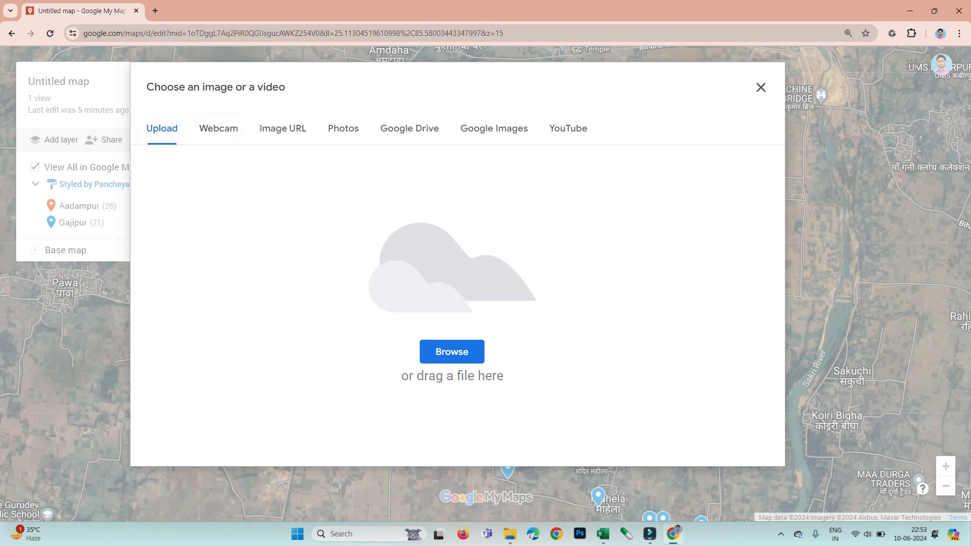
pyautogui.click(218, 129)
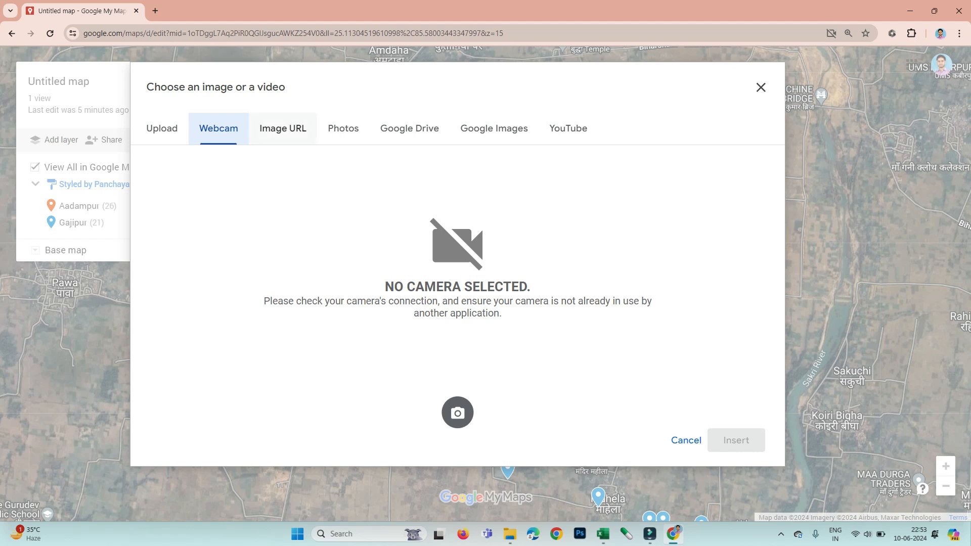
pyautogui.click(283, 128)
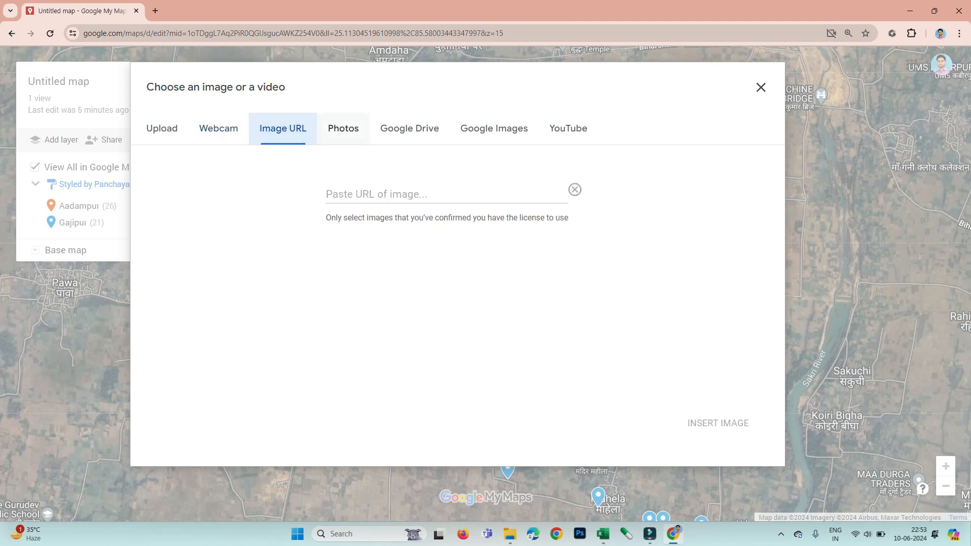
pyautogui.click(343, 128)
pyautogui.click(162, 129)
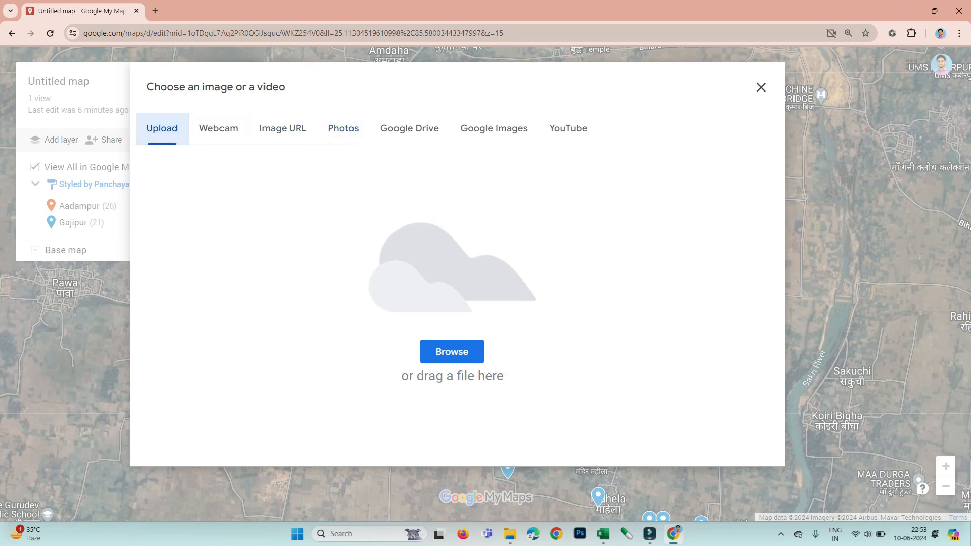
# Step: Upload the photo 20210720_115326.jpg to the Gajipur marker with Sr.No. 15, save it and close its info card
pyautogui.click(451, 352)
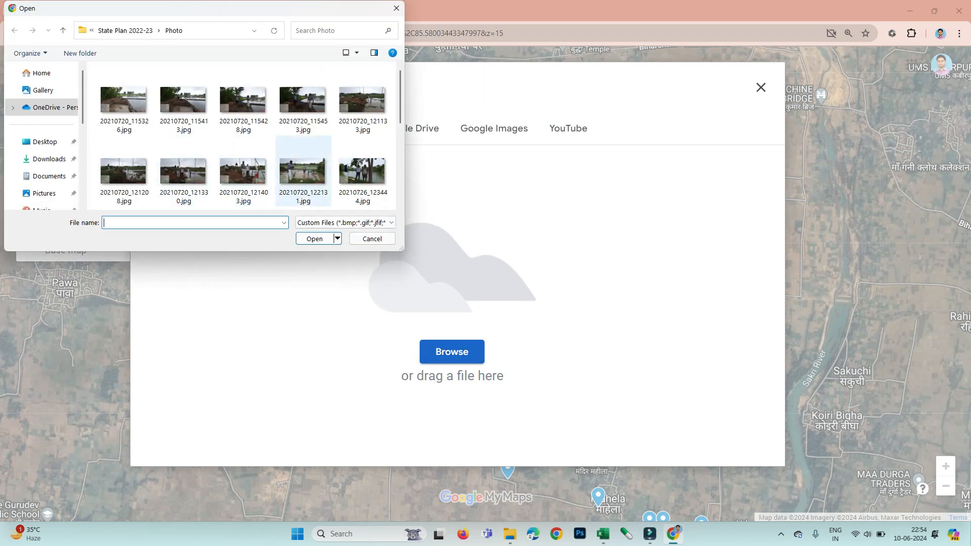
pyautogui.click(124, 101)
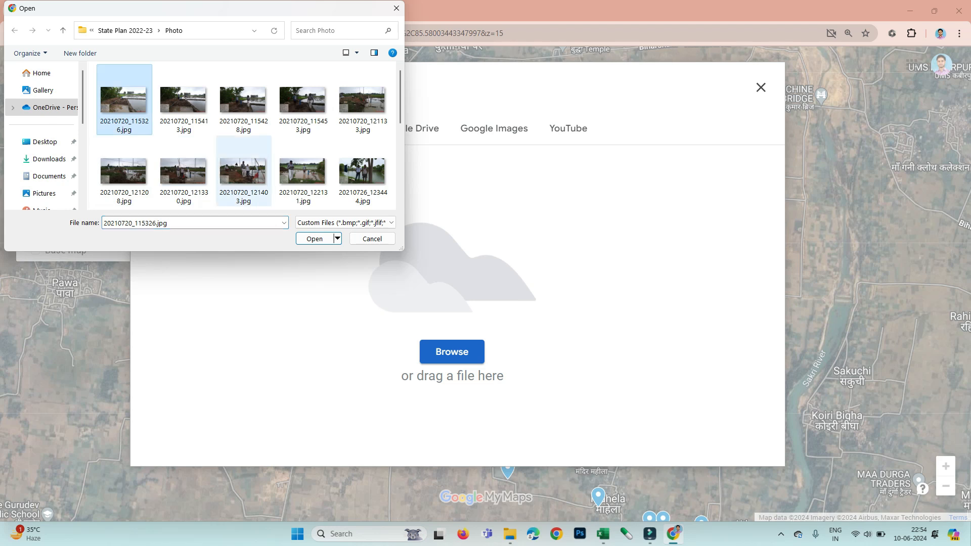
pyautogui.doubleClick(123, 102)
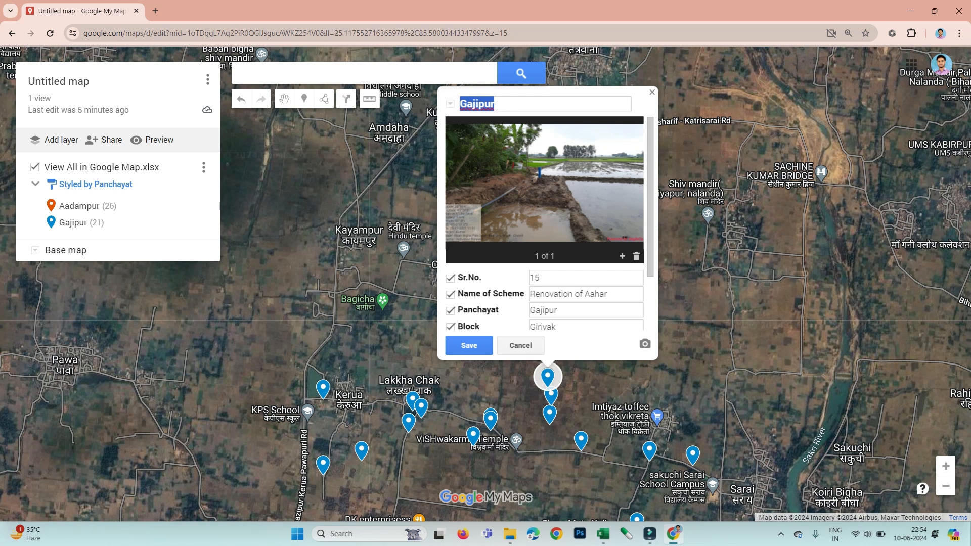
pyautogui.click(468, 345)
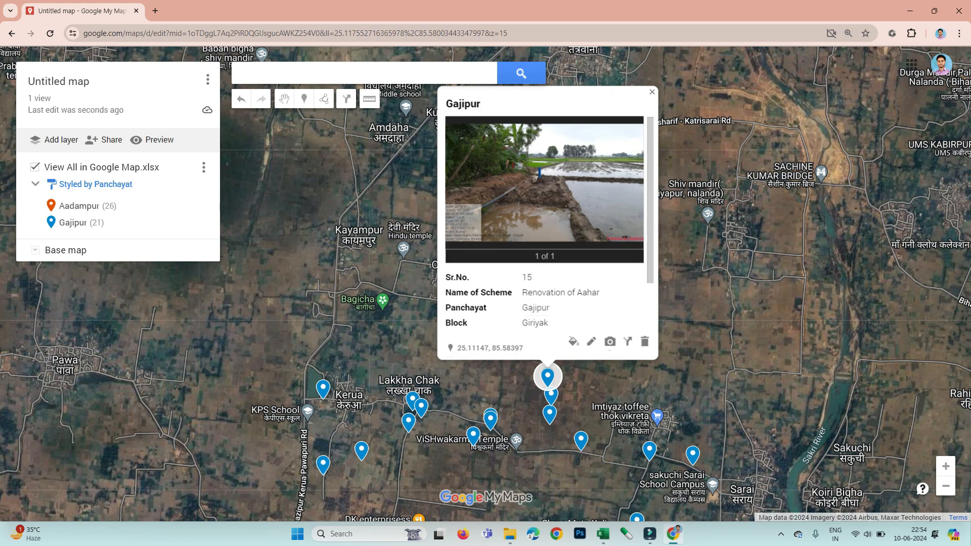
pyautogui.click(652, 91)
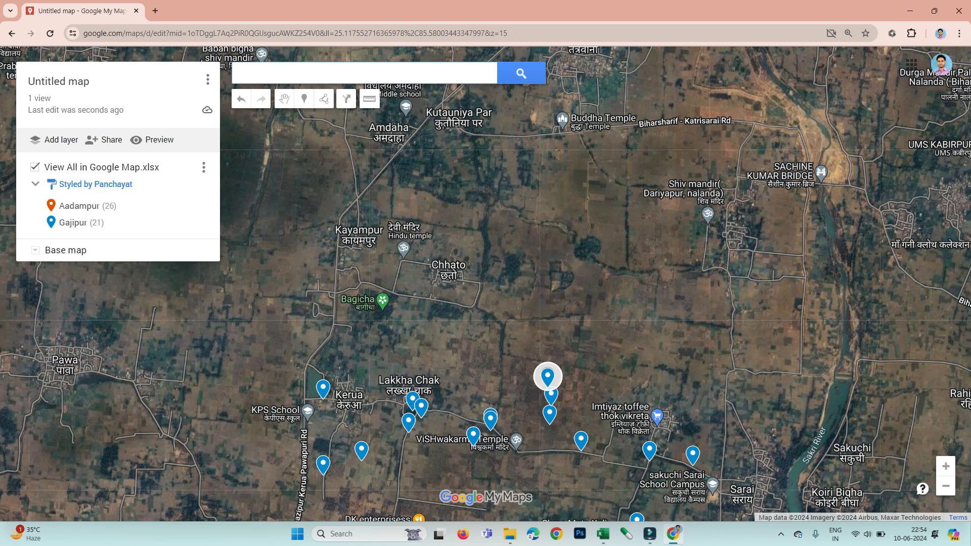
# Step: View the photo and details on the info card of the Gajipur marker with Sr.No. 15, and close the card
pyautogui.click(548, 377)
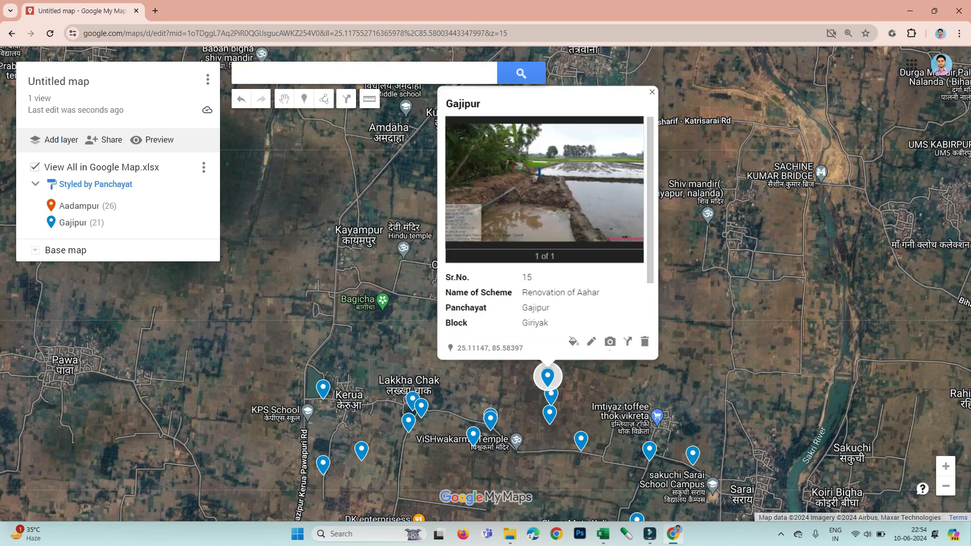
pyautogui.click(548, 377)
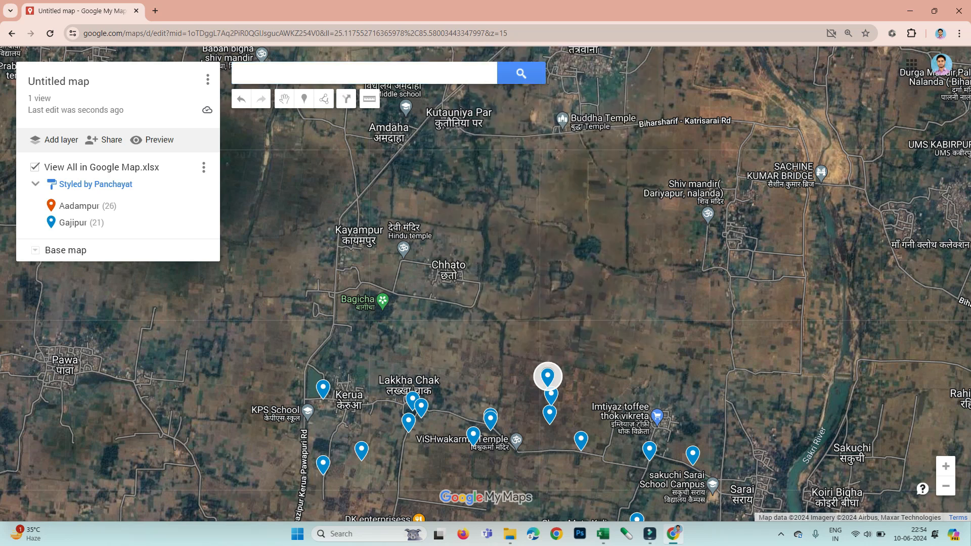
pyautogui.click(549, 414)
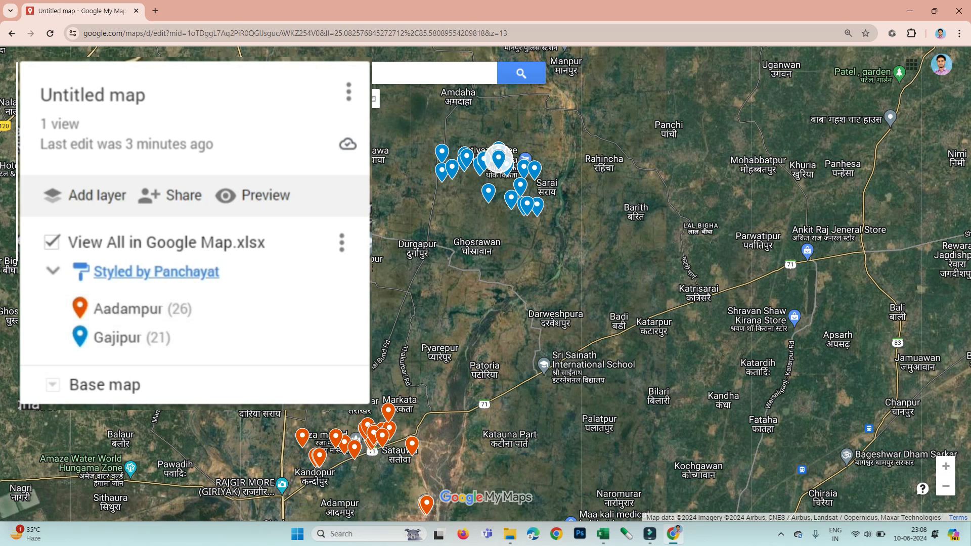
# Step: Style the View All in Google Map.xlsx layer's markers by the Village data column instead of Panchayat
pyautogui.click(157, 271)
pyautogui.click(227, 279)
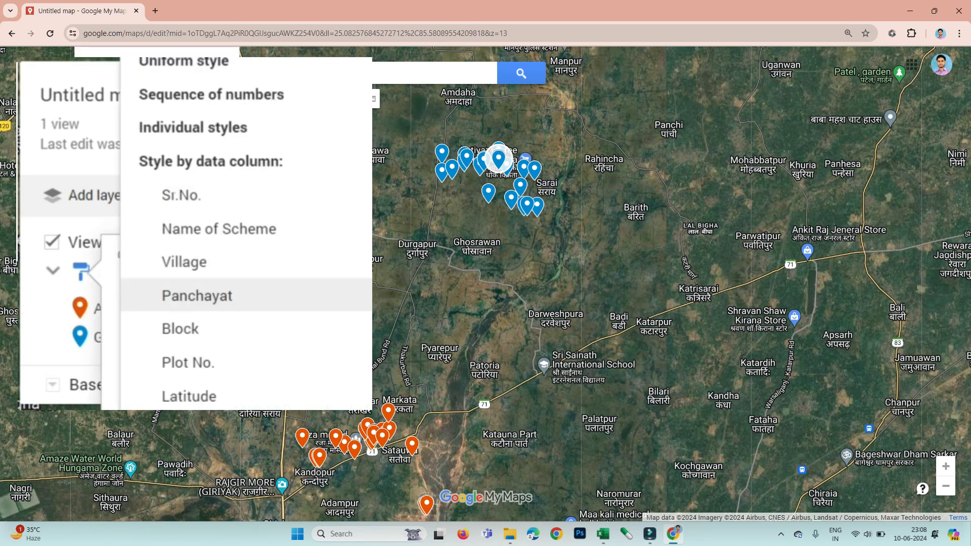
pyautogui.click(172, 260)
pyautogui.click(343, 243)
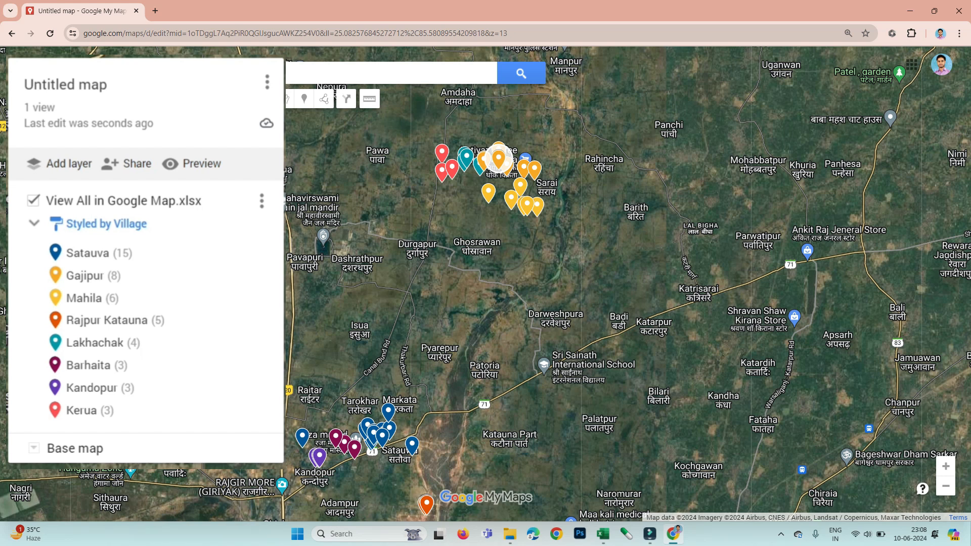
# Step: Examine the layer's Reimport and merge options, including Replace all items, Update matching items, Add more items and Merge matching items
pyautogui.click(262, 201)
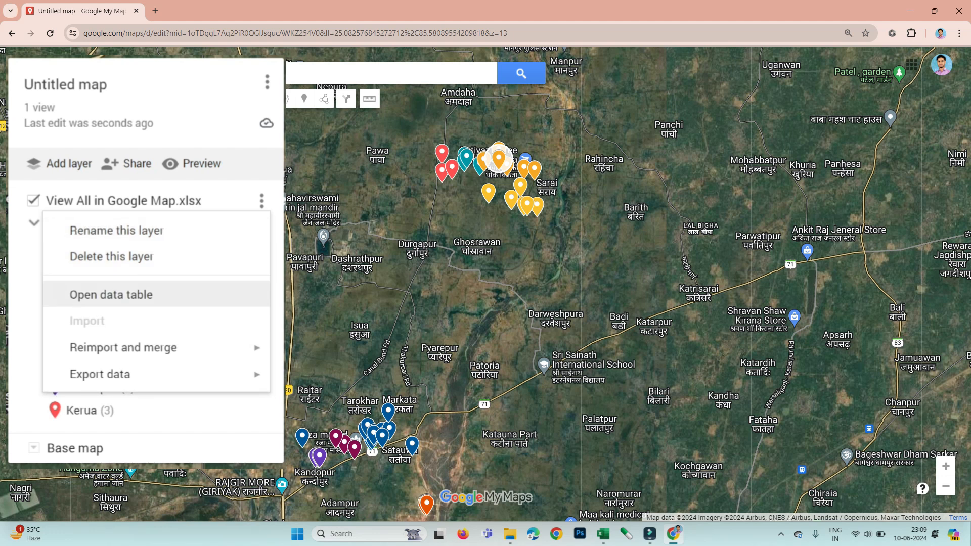
pyautogui.moveTo(128, 349)
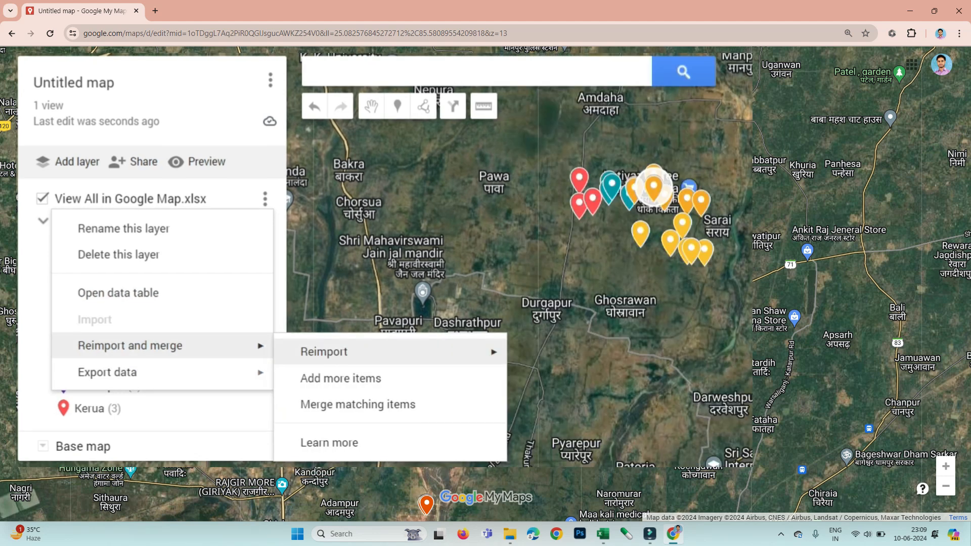
pyautogui.moveTo(330, 359)
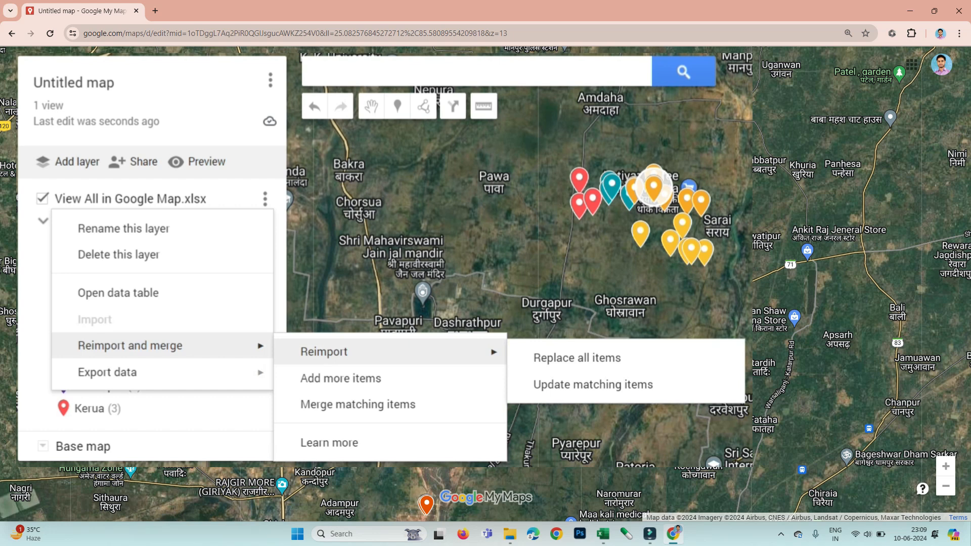
pyautogui.click(602, 534)
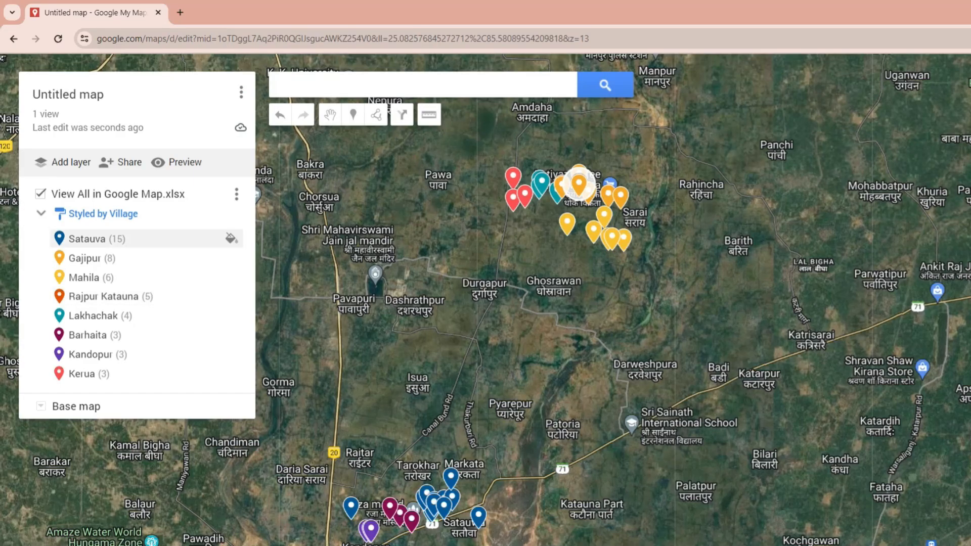
pyautogui.click(236, 194)
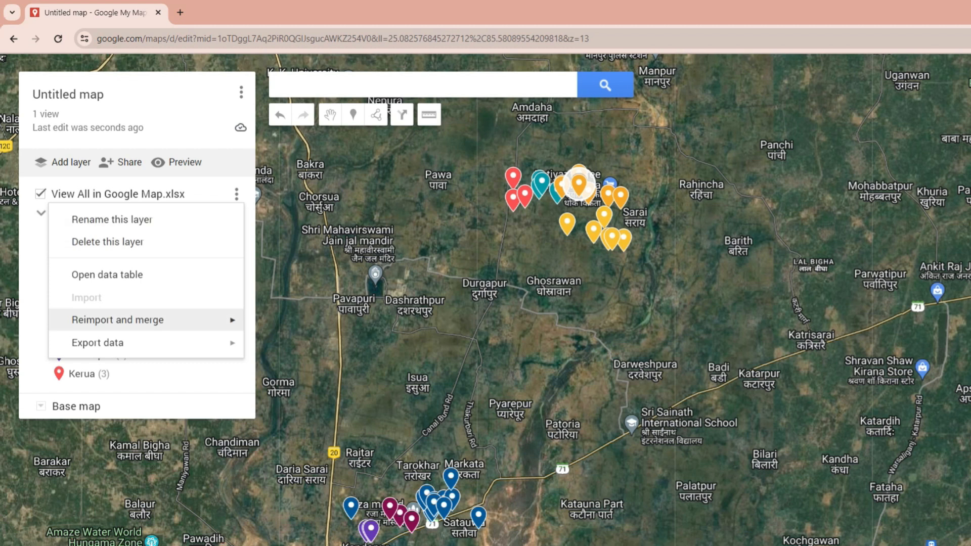
pyautogui.moveTo(152, 320)
pyautogui.moveTo(303, 326)
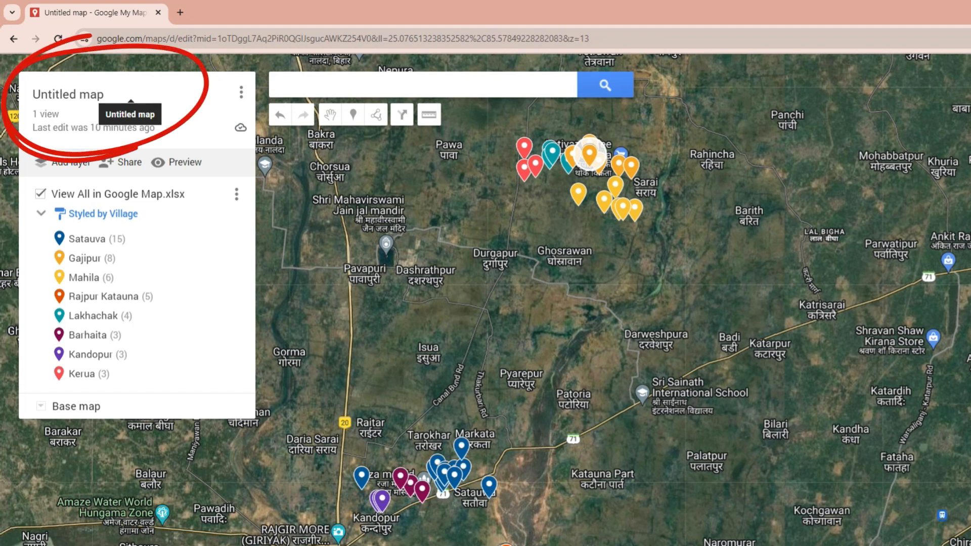
# Step: Set the map title to Giriyak, leave the description empty, and save
pyautogui.click(76, 96)
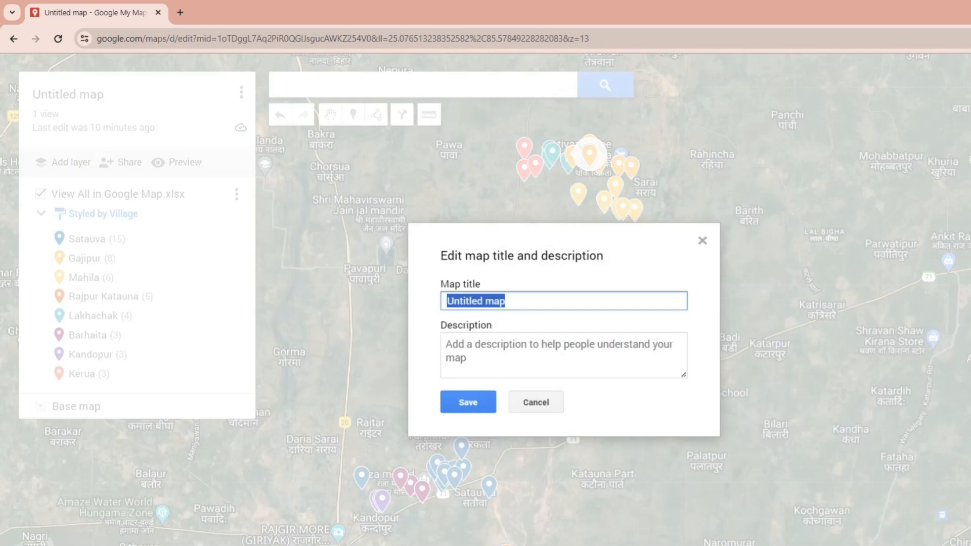
pyautogui.write('Giriyak')
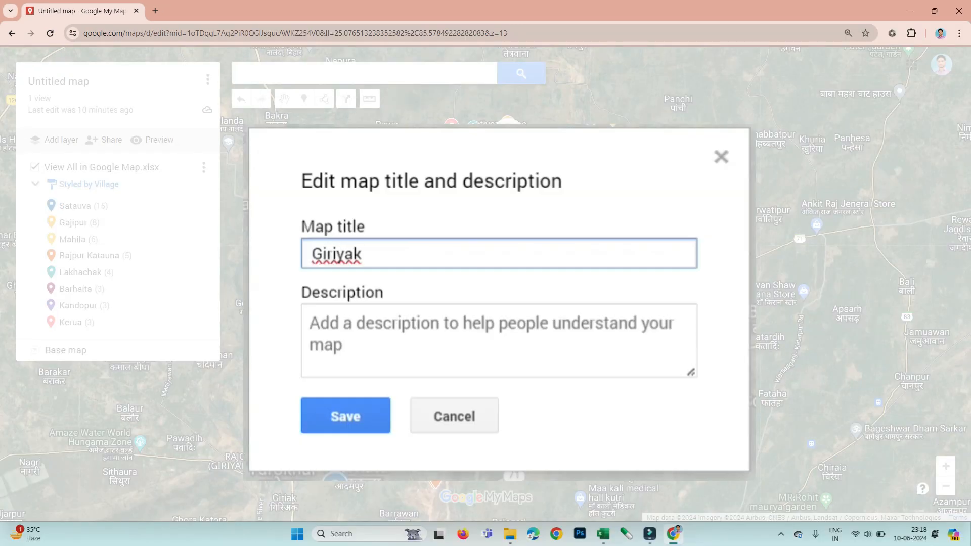
pyautogui.click(324, 323)
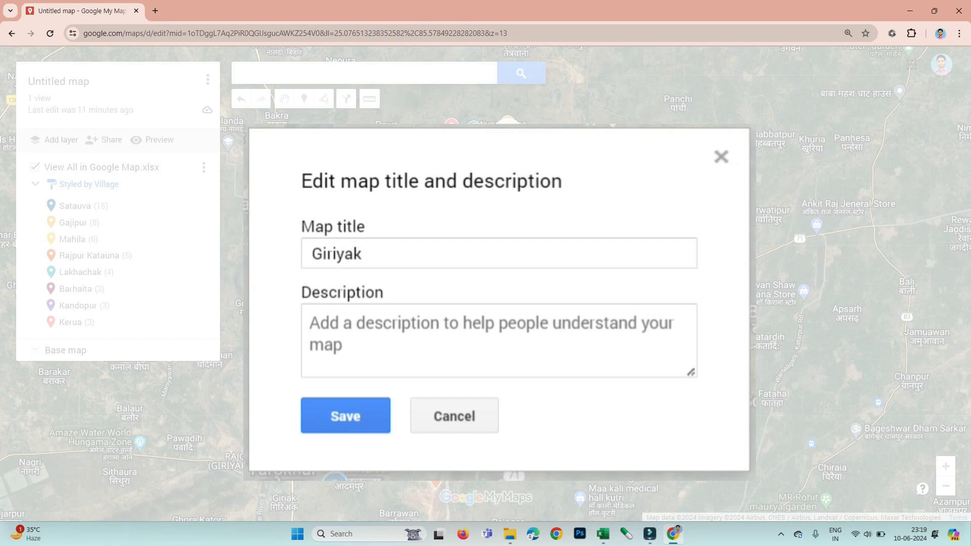
pyautogui.press('Tab')
pyautogui.press('Return')
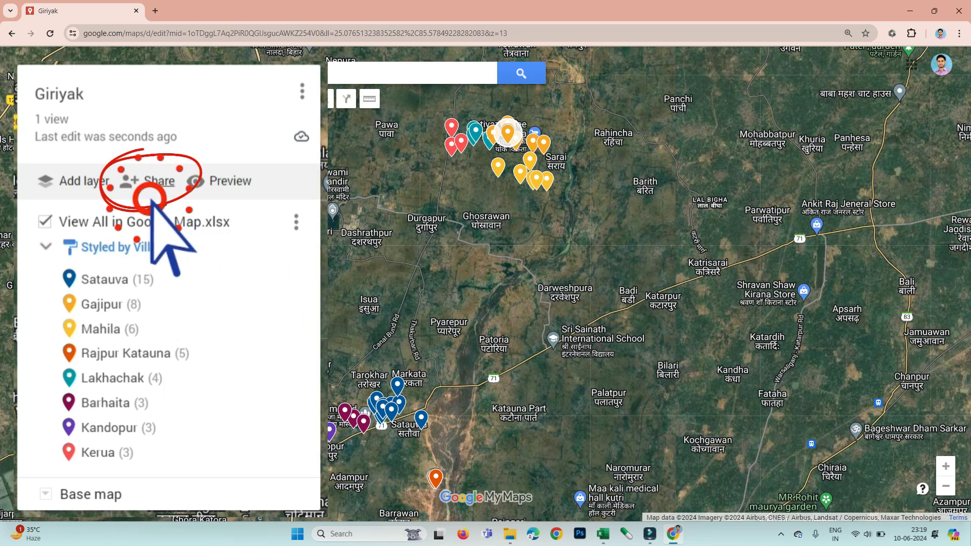
# Step: Allow anyone with the link to view the Giriyak map, copy its share link, and close the sharing settings
pyautogui.click(111, 140)
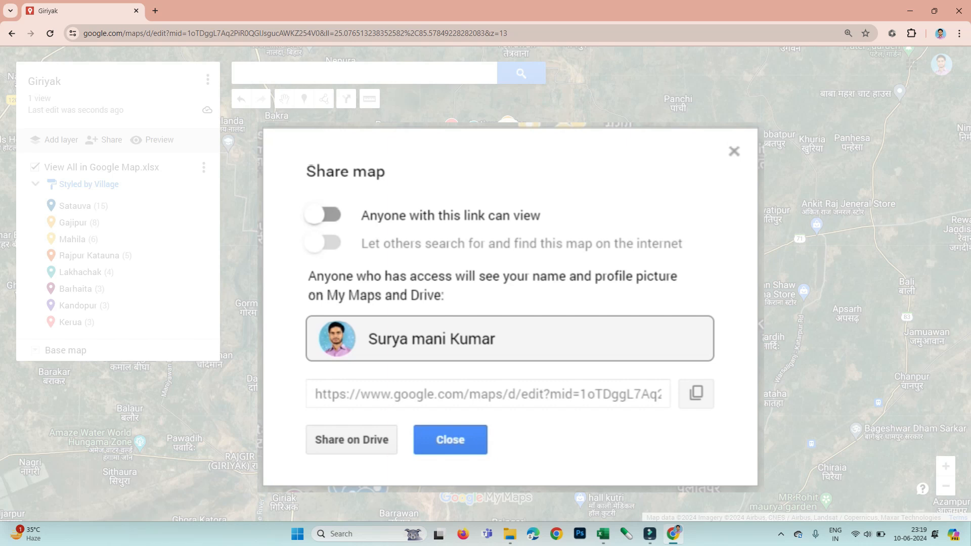
pyautogui.click(323, 215)
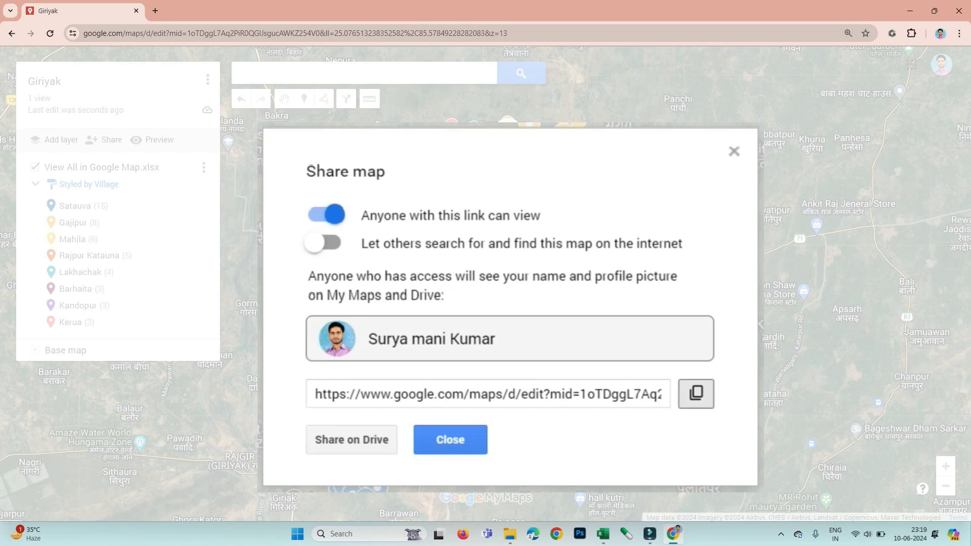
pyautogui.click(696, 393)
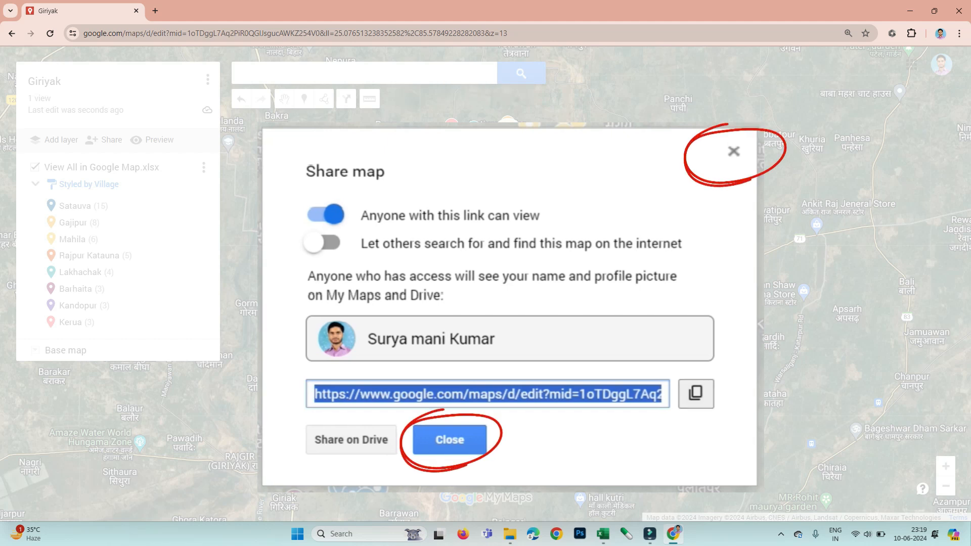
pyautogui.click(450, 439)
# Step: Switch to WhatsApp and paste the copied map link into the open chat's message field
pyautogui.moveTo(602, 533)
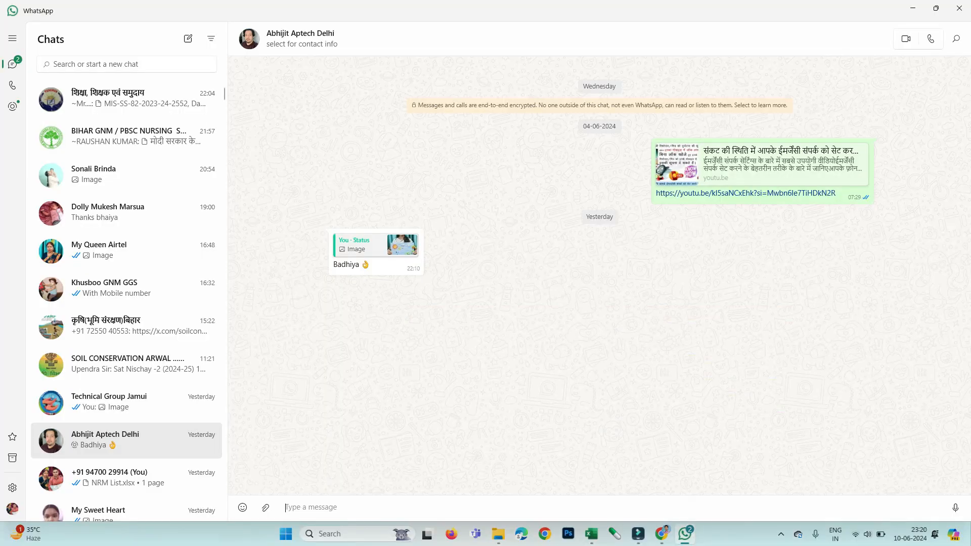
pyautogui.hotkey('ctrl', 'v')
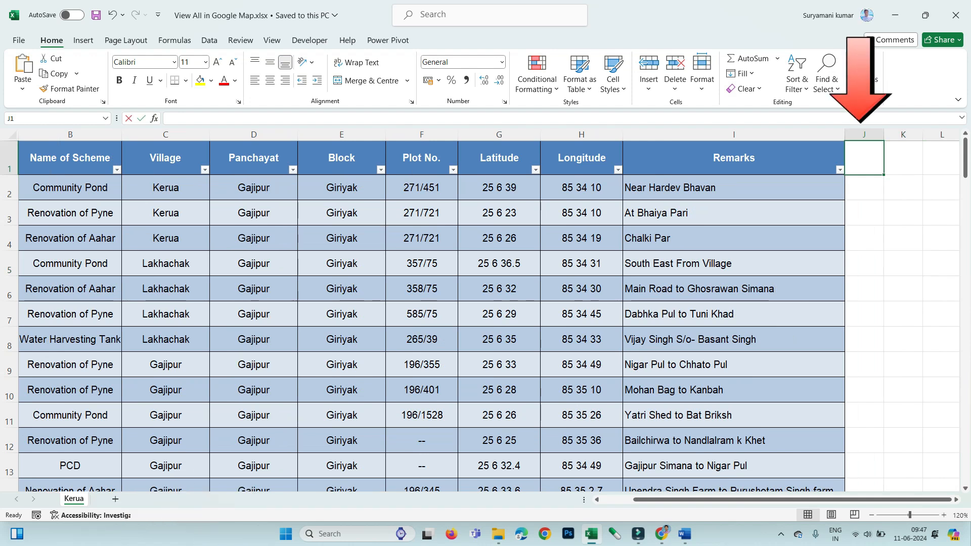
# Step: Enter the header View All in Map in cell J1 of the Excel sheet and widen column J to fit it
pyautogui.write('View All in Maps')
pyautogui.press('Return')
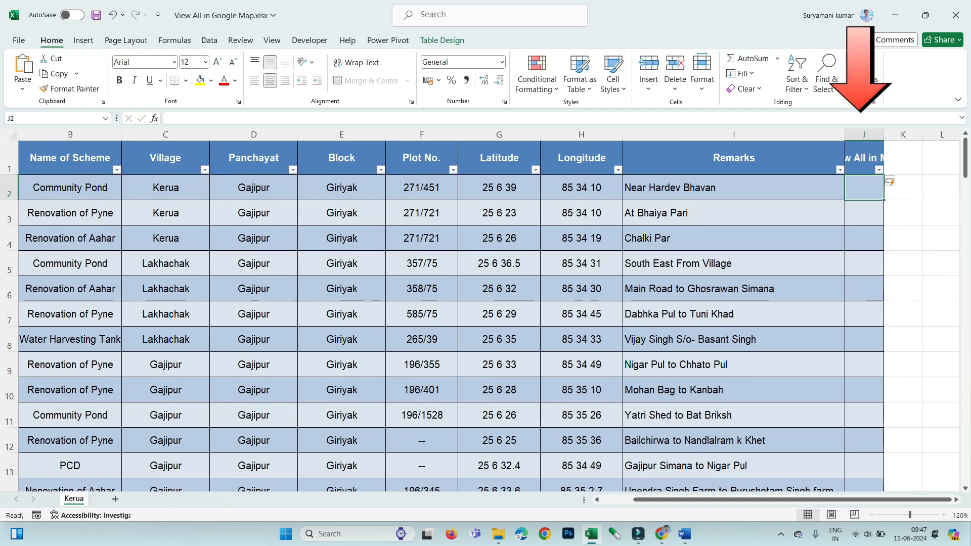
pyautogui.moveTo(884, 135); pyautogui.dragTo(950, 134)
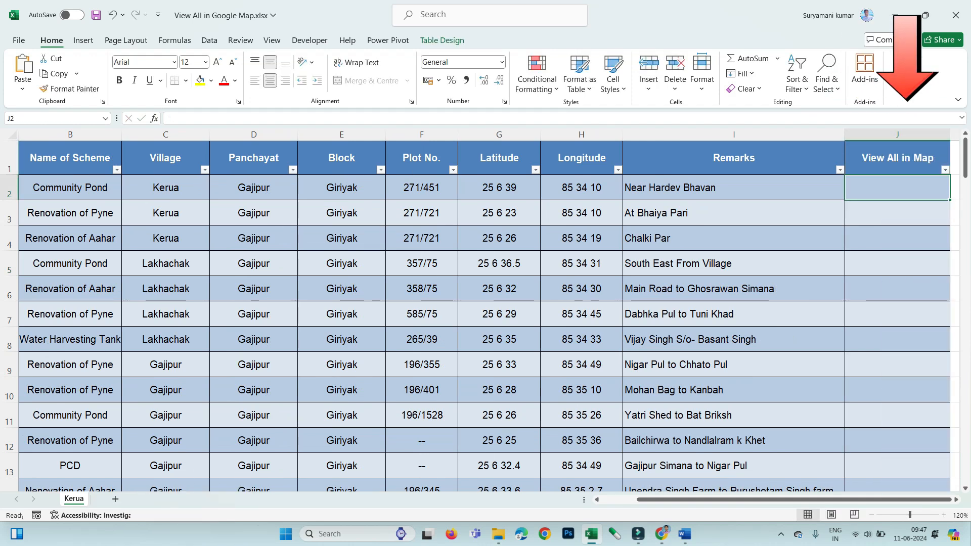
# Step: Delete the View All in Map column J from the sheet
pyautogui.click(898, 158)
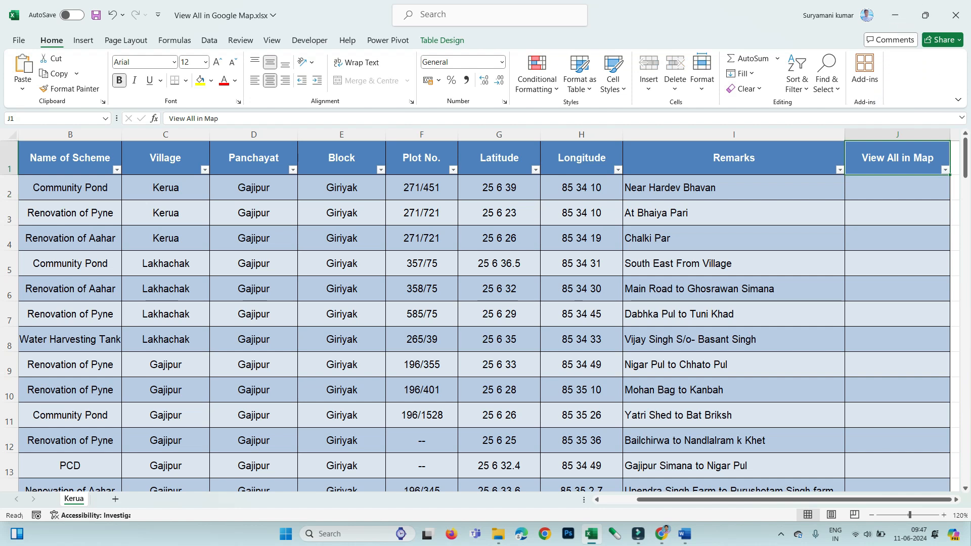
pyautogui.click(898, 187)
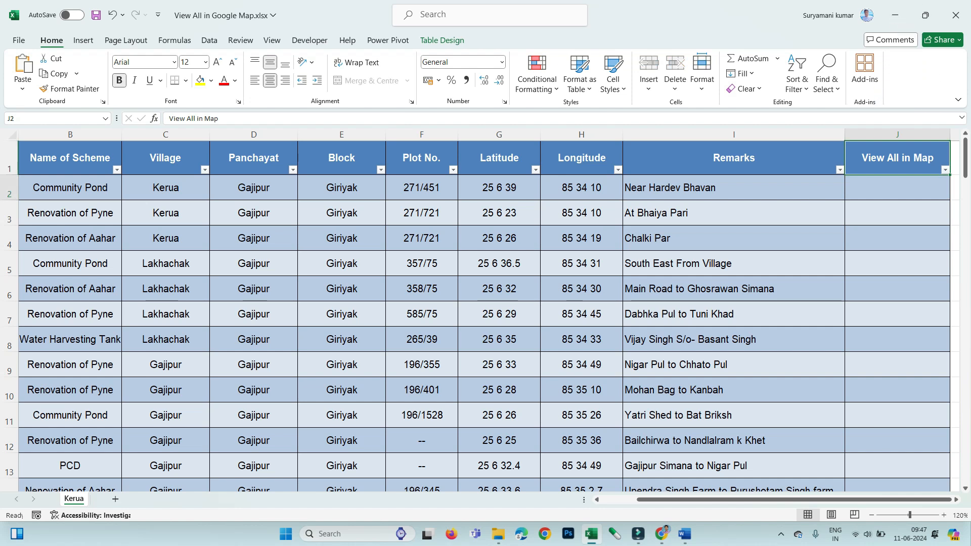
pyautogui.rightClick(905, 136)
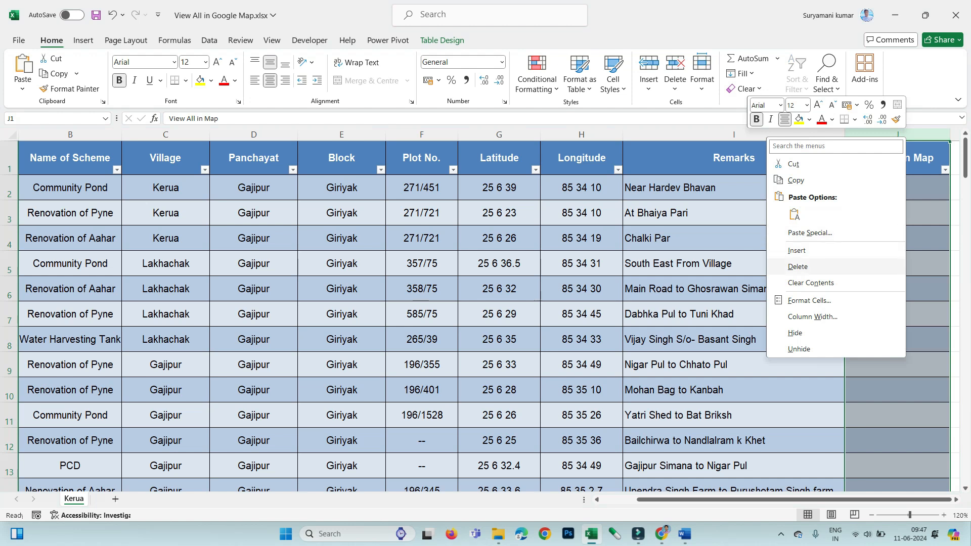
pyautogui.click(798, 266)
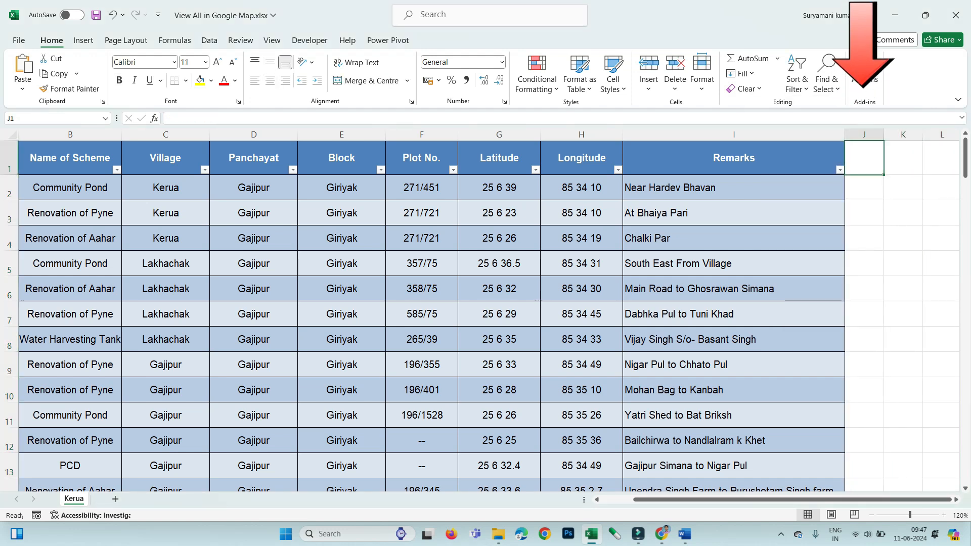
# Step: Shrink column J to a thin gap after Remarks, widen column K, and select cell K1
pyautogui.click(865, 188)
pyautogui.click(903, 158)
pyautogui.moveTo(884, 134); pyautogui.dragTo(959, 134)
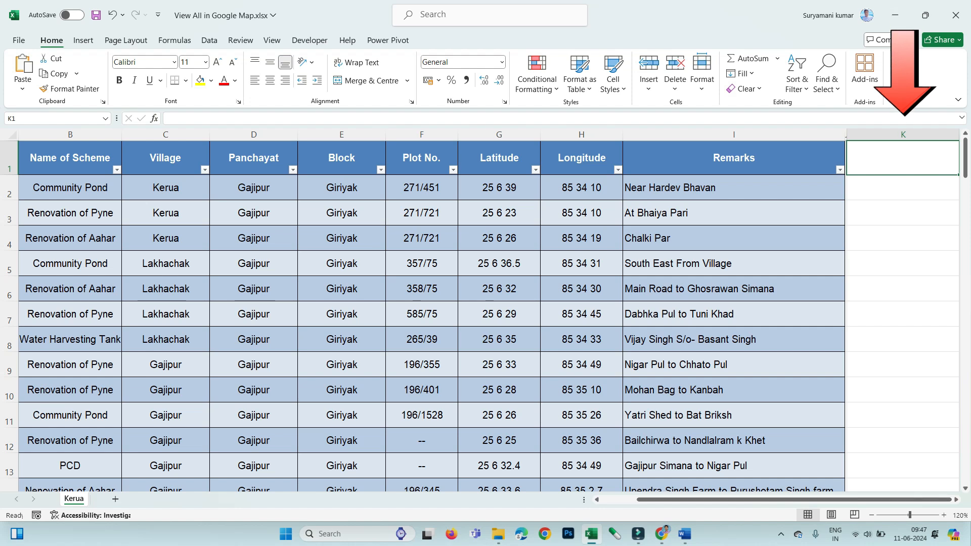
pyautogui.press('Right')
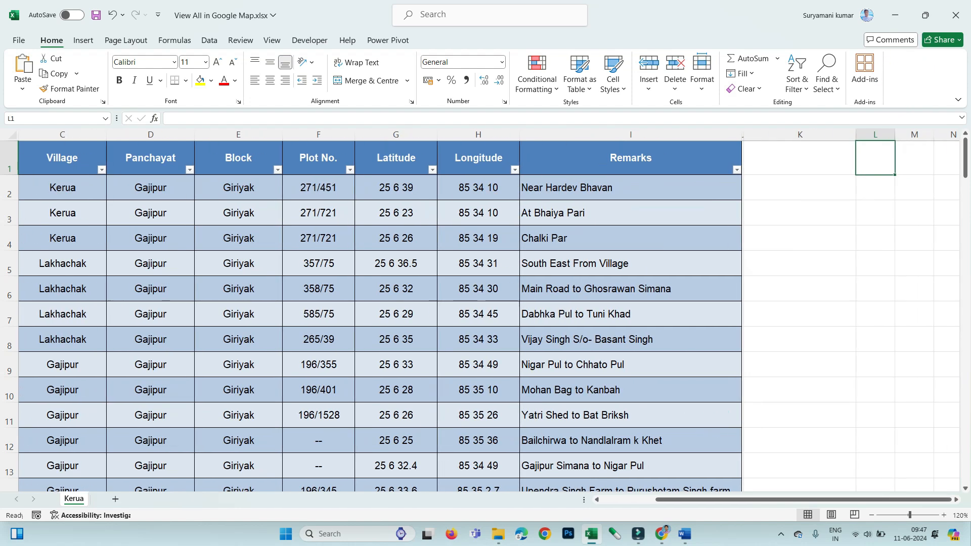
pyautogui.press('Left')
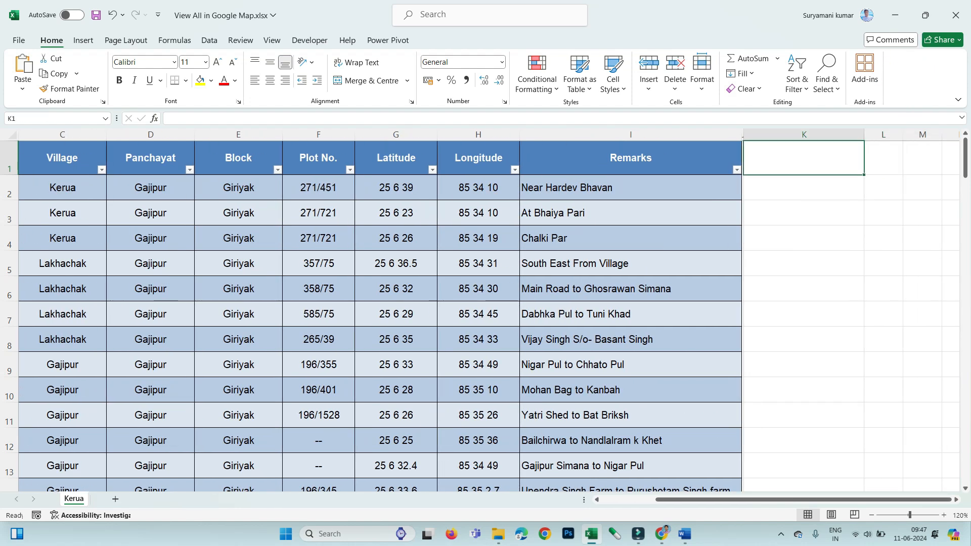
# Step: Enter the bold, centred header View All in Map in K1 and fill in cell K2 below it
pyautogui.click(804, 135)
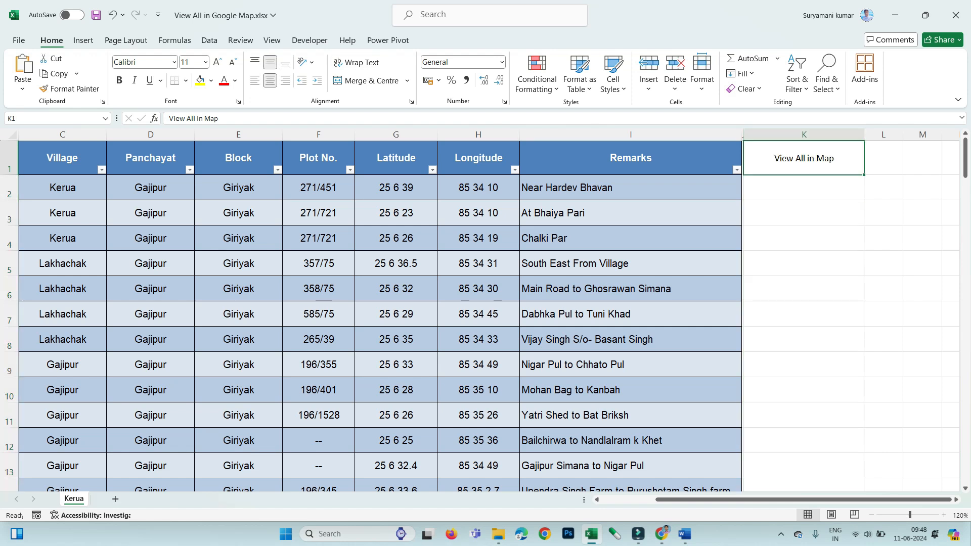
pyautogui.hotkey('ctrl', 'b')
pyautogui.click(804, 187)
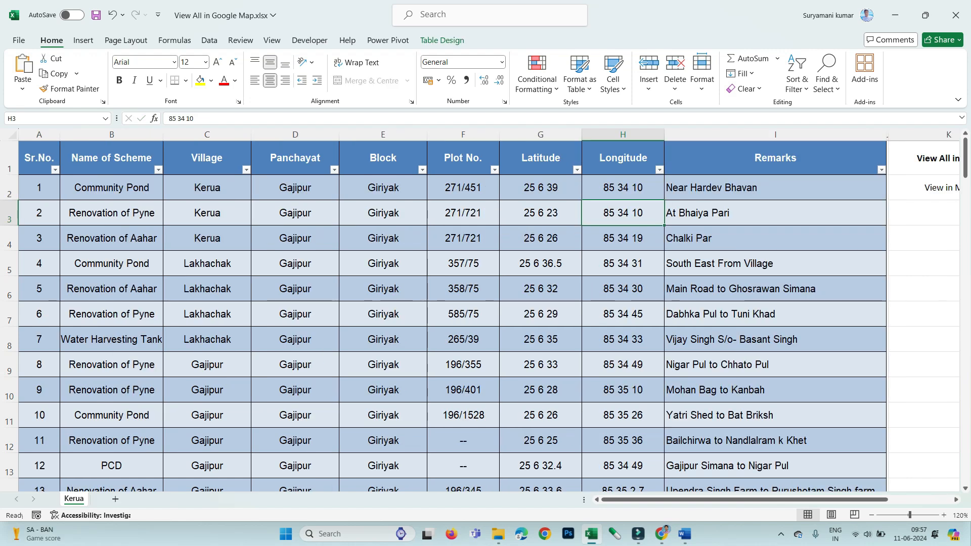
pyautogui.scroll(-2, 452, 316)
pyautogui.scroll(2, 452, 316)
pyautogui.hscroll(1, 489, 315)
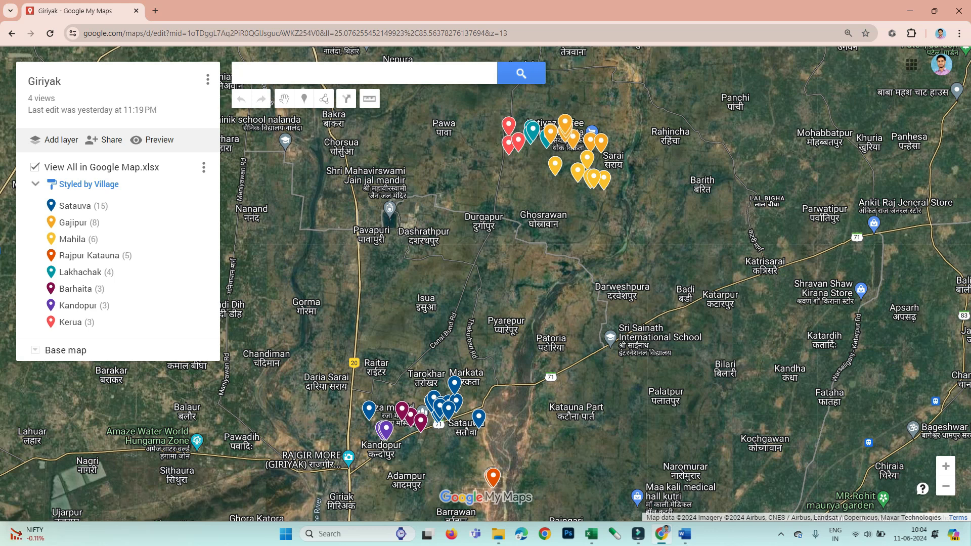
# Step: Switch to the Giriyak map in Google My Maps and check the info cards of the Gajipur marker Sr.No. 11 and Mahila marker Sr.No. 18
pyautogui.click(601, 142)
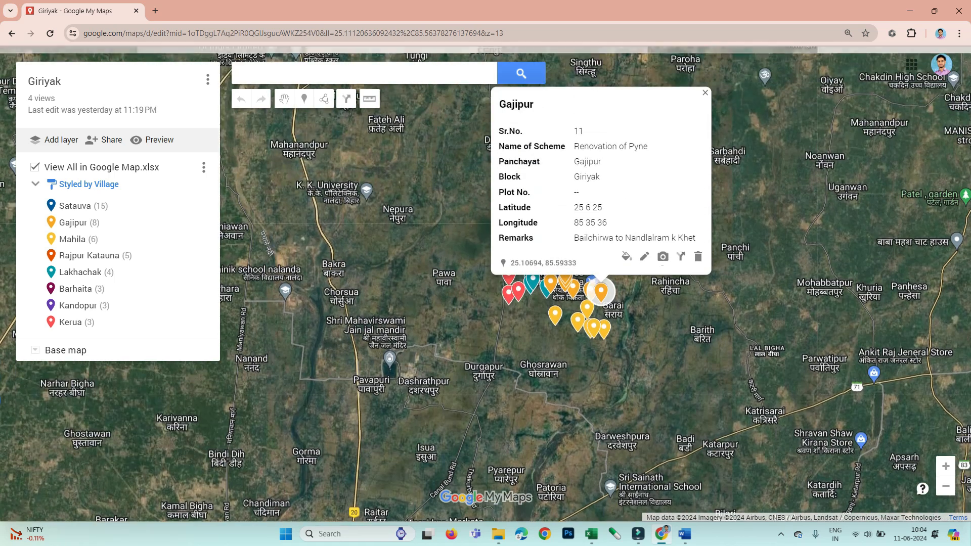
pyautogui.click(604, 329)
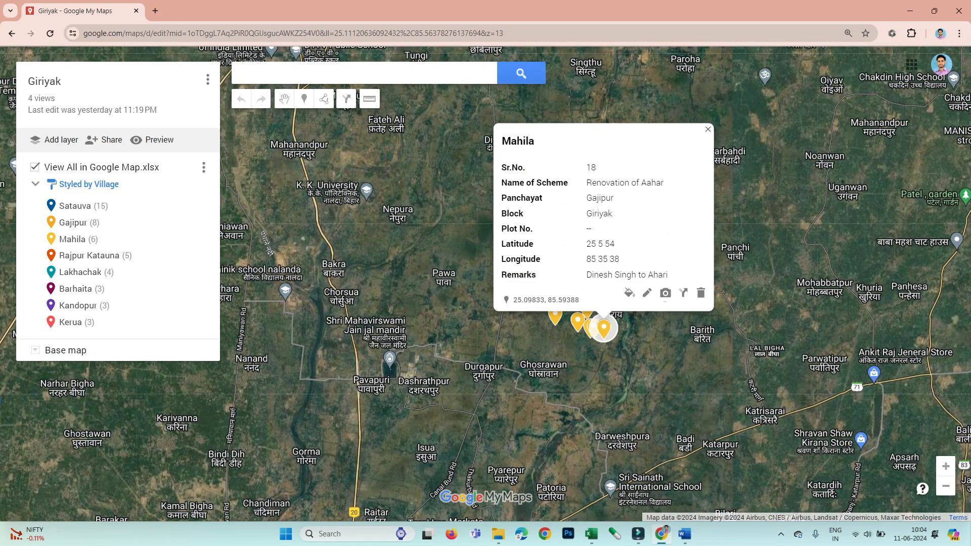
pyautogui.click(708, 129)
pyautogui.scroll(2, 502, 299)
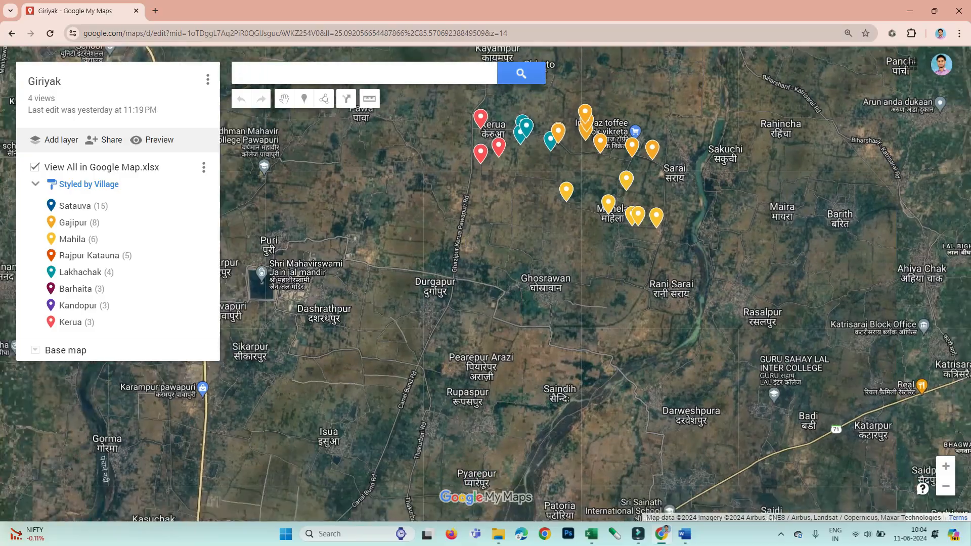
# Step: Copy the share link of the Giriyak map from its sharing options and close them
pyautogui.scroll(-2, 486, 284)
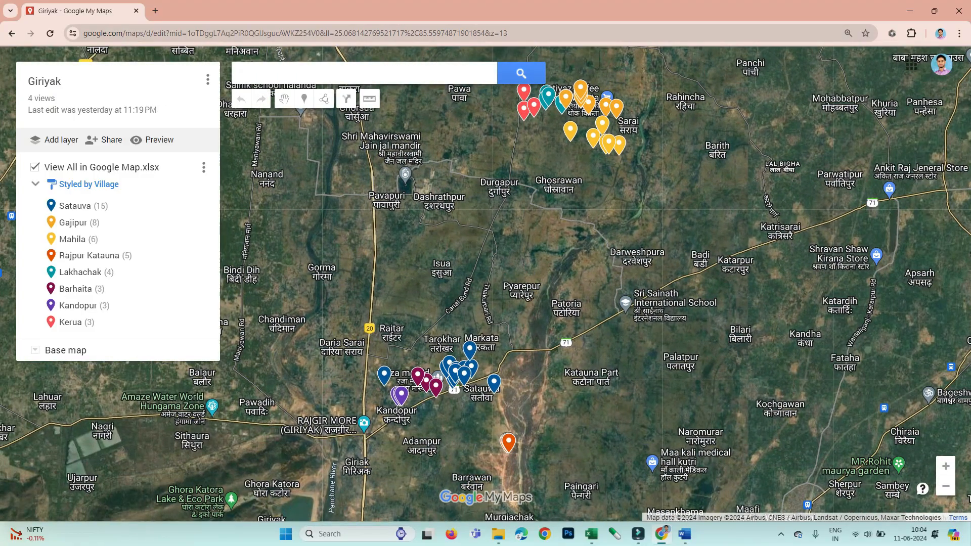
pyautogui.moveTo(491, 253); pyautogui.dragTo(485, 299)
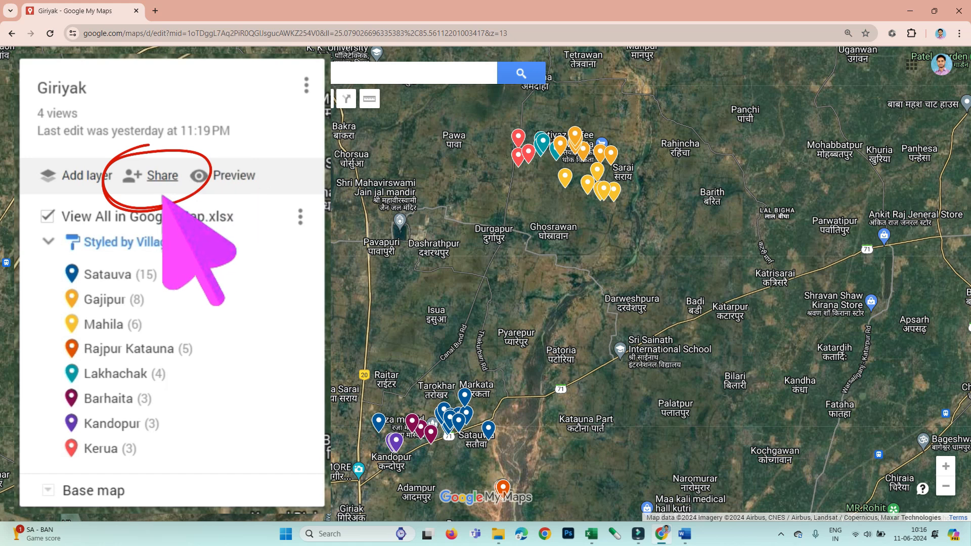
pyautogui.click(162, 176)
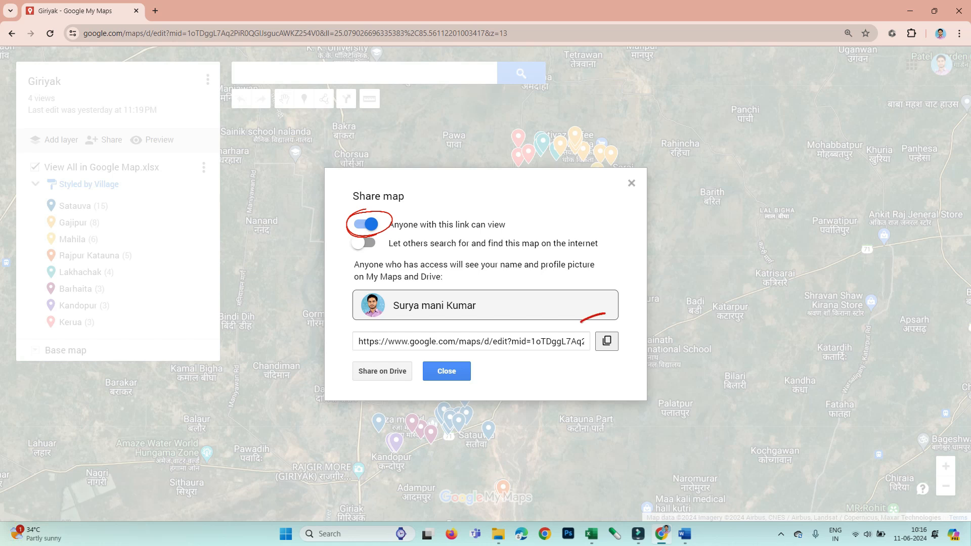
pyautogui.click(607, 341)
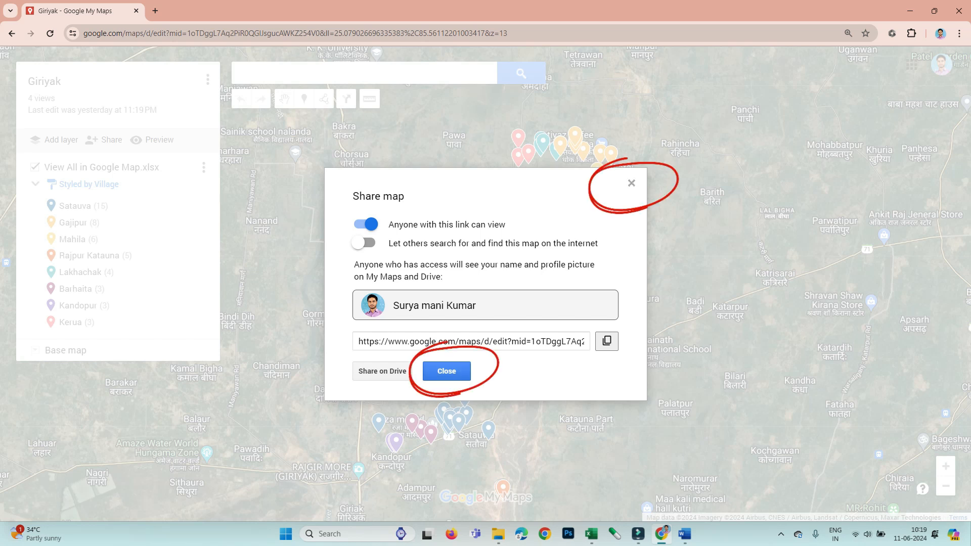
pyautogui.click(447, 370)
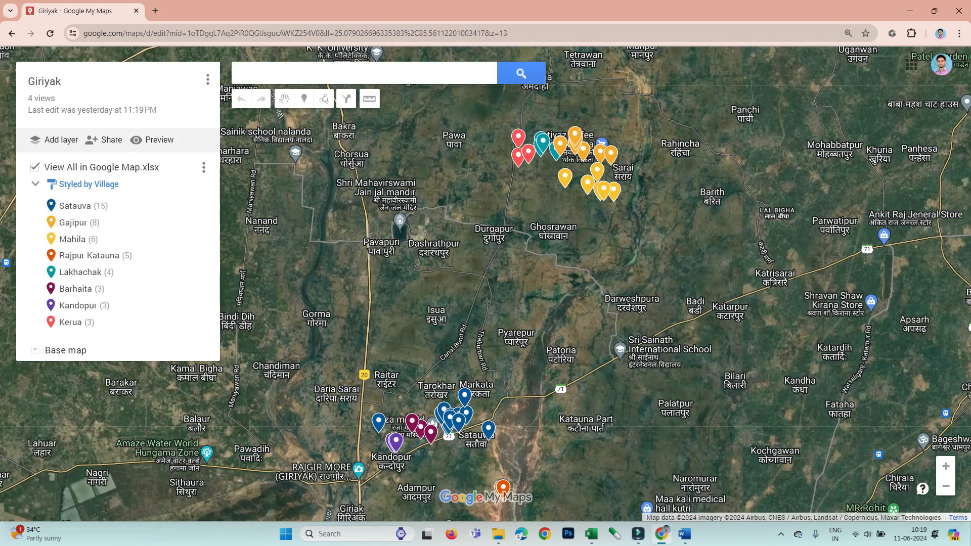
# Step: Switch back to the Excel sheet and replace the header text in cell K1 with the copied map link
pyautogui.click(910, 11)
pyautogui.click(715, 158)
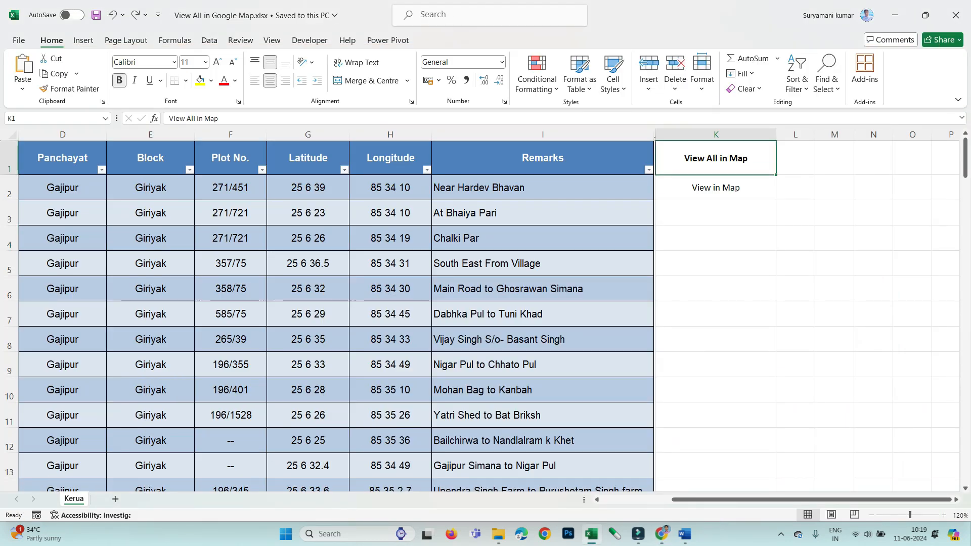
pyautogui.press('F2')
pyautogui.tripleClick(706, 157)
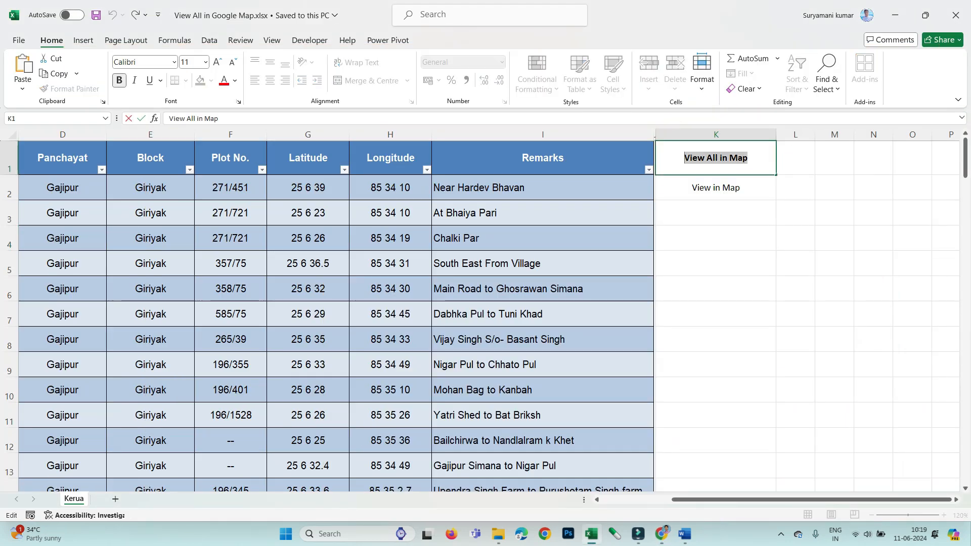
pyautogui.press('BackSpace')
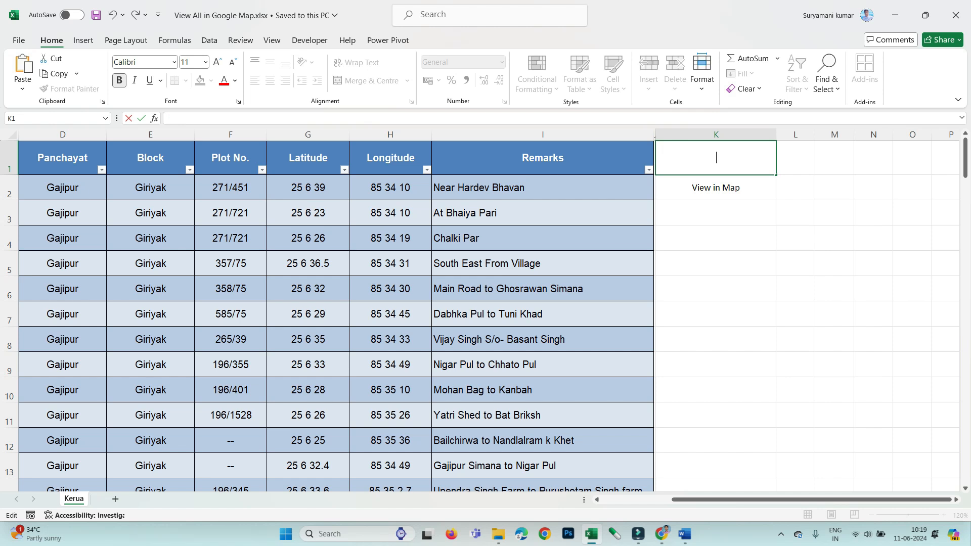
pyautogui.hotkey('ctrl', 'v')
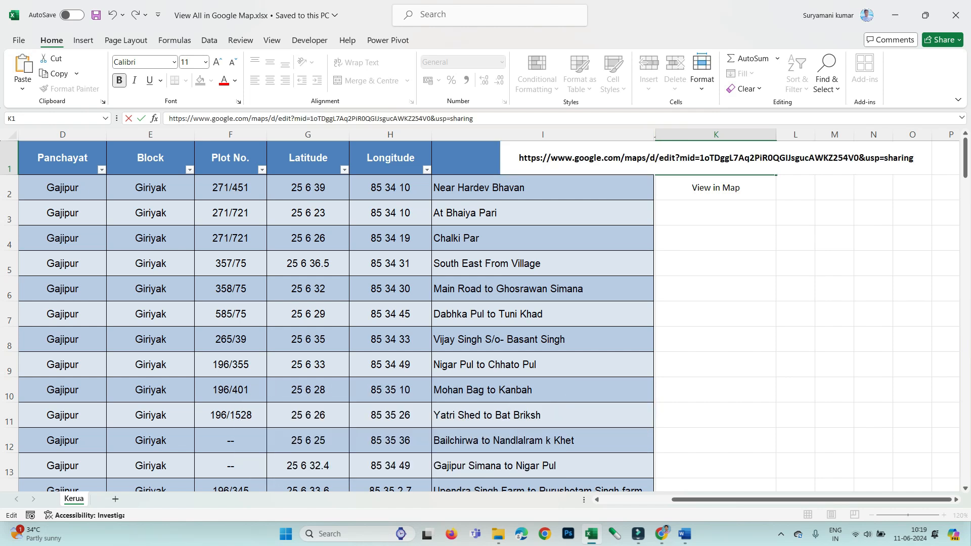
pyautogui.press('Return')
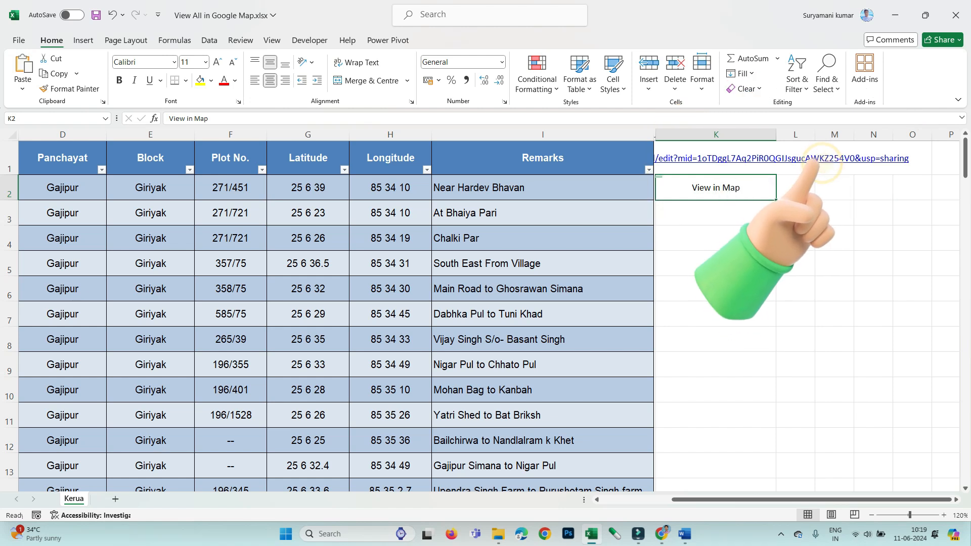
# Step: Insert =HYPERLINK( in front of the map URL in K1, with an opening quotation mark before the address
pyautogui.click(715, 158)
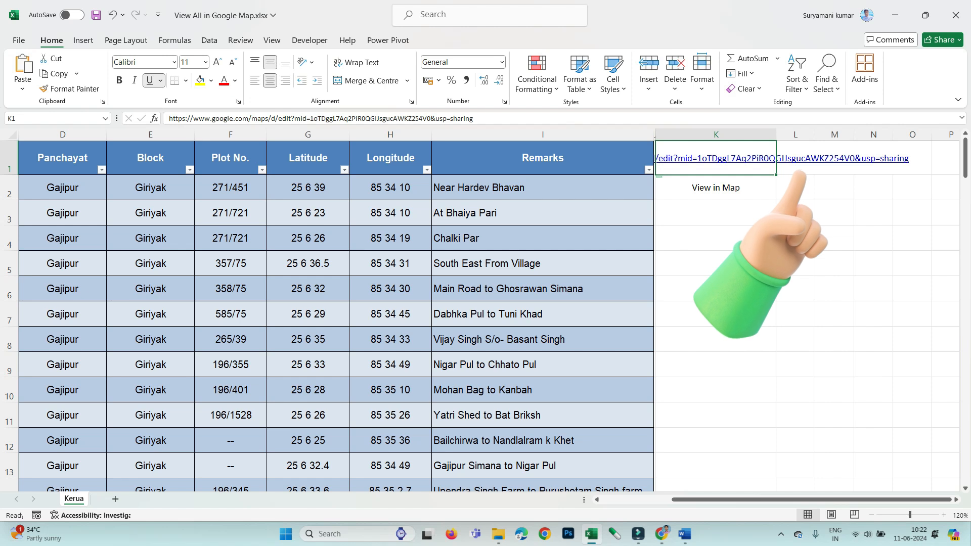
pyautogui.click(170, 118)
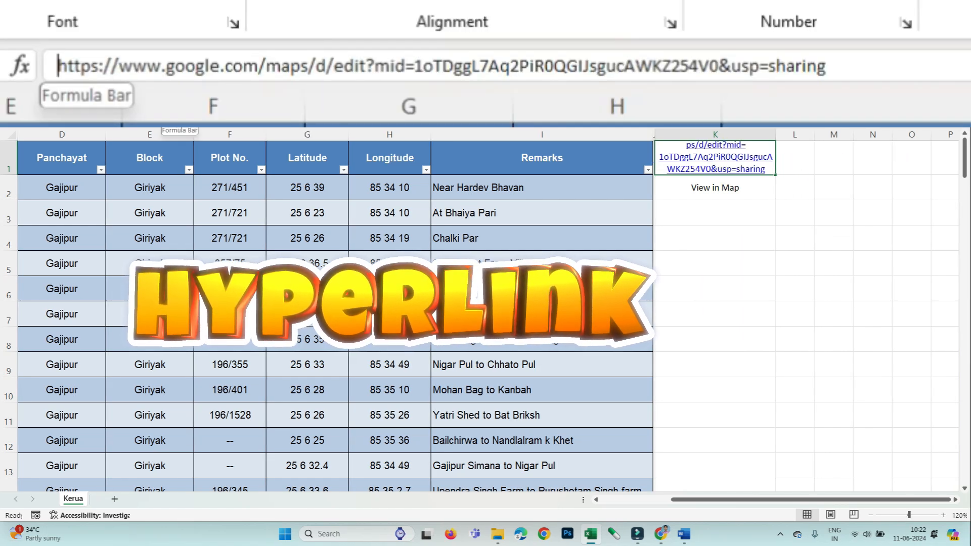
pyautogui.write('=hy')
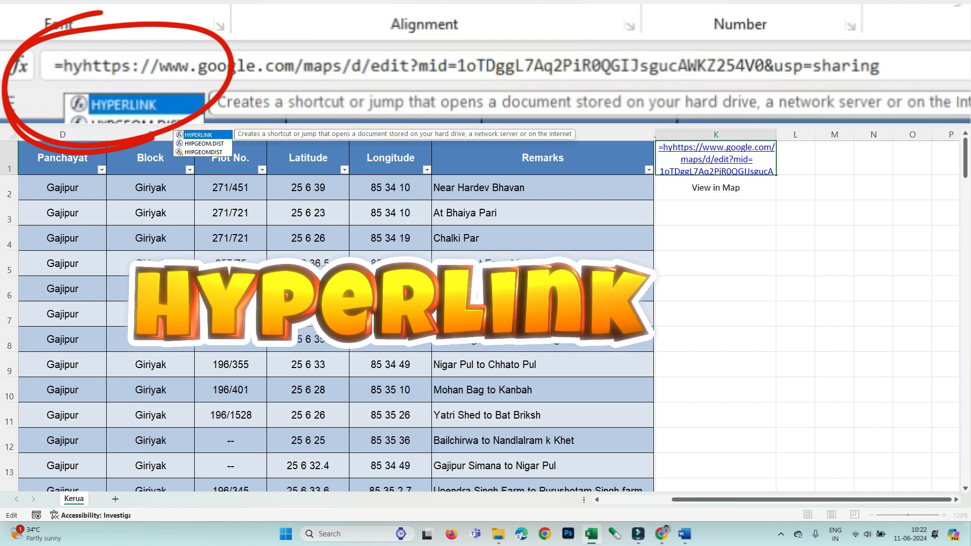
pyautogui.press('Tab')
pyautogui.moveTo(213, 119); pyautogui.dragTo(550, 118)
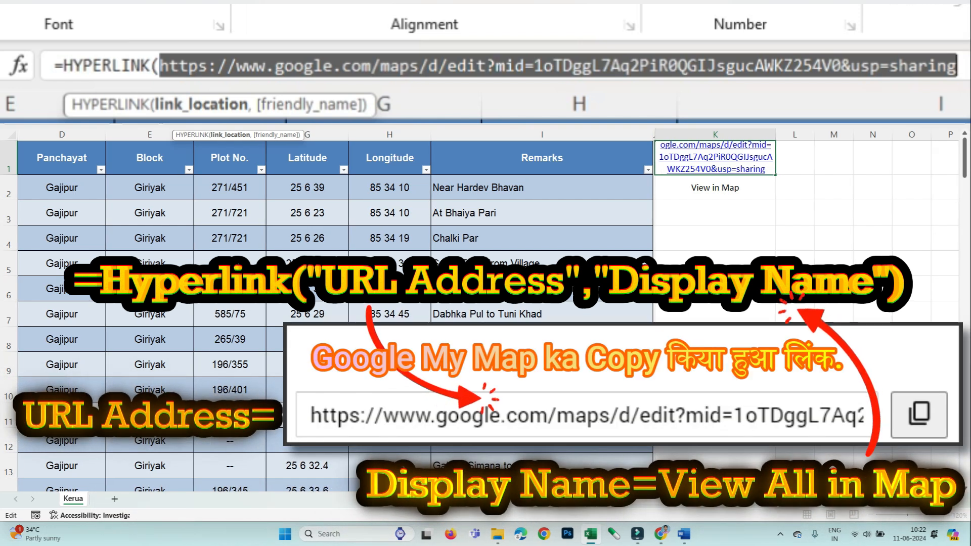
pyautogui.click(159, 65)
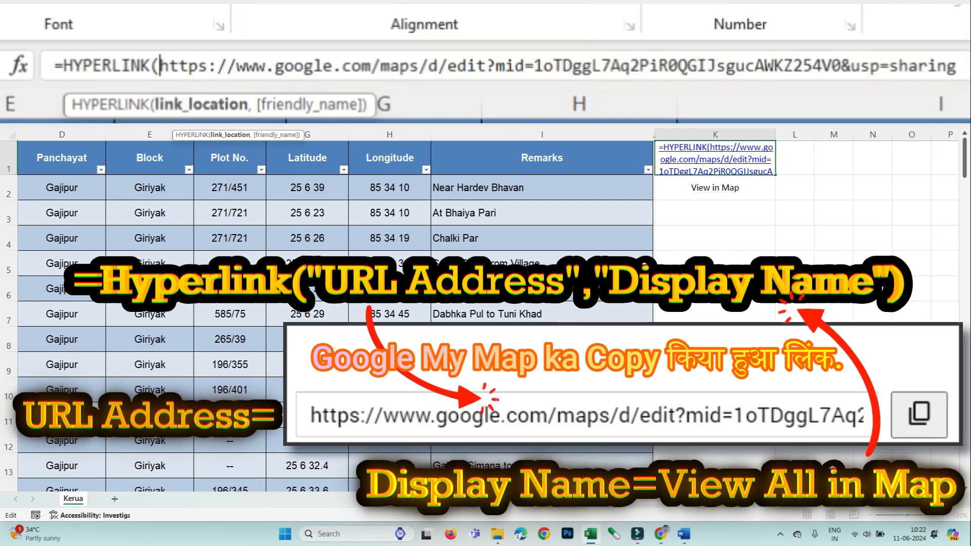
pyautogui.write('"')
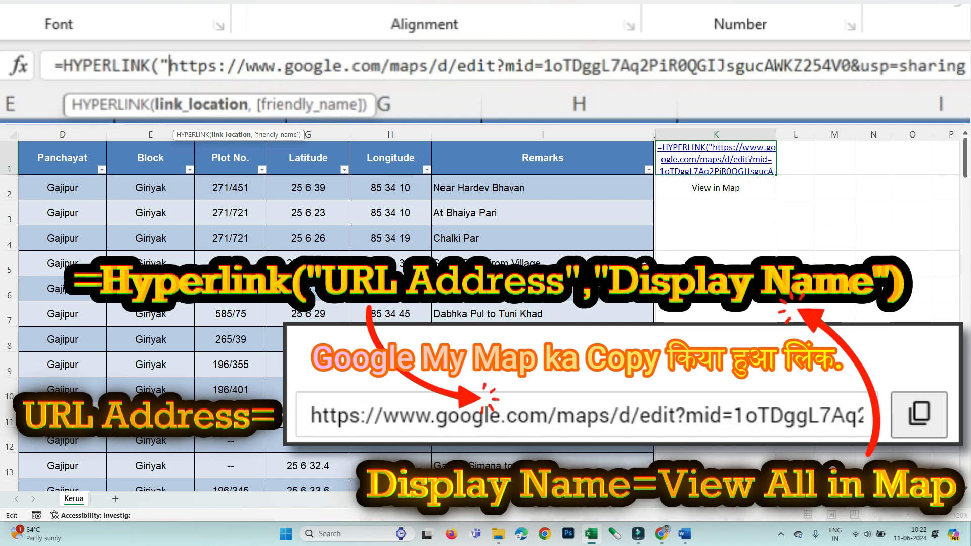
# Step: Complete the K1 HYPERLINK formula with the closing URL quote and display name "View All in Map", and open the link to test it
pyautogui.click(966, 66)
pyautogui.write('",')
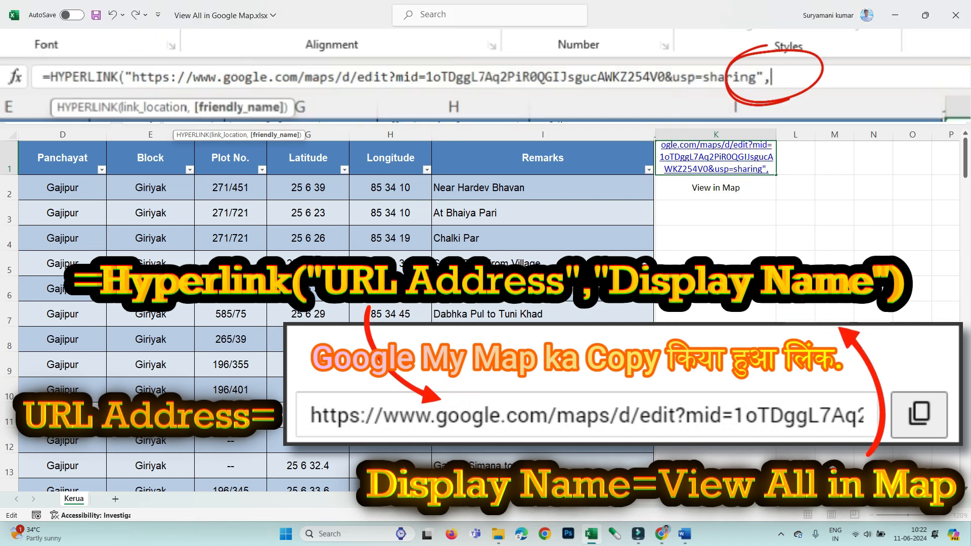
pyautogui.write('"')
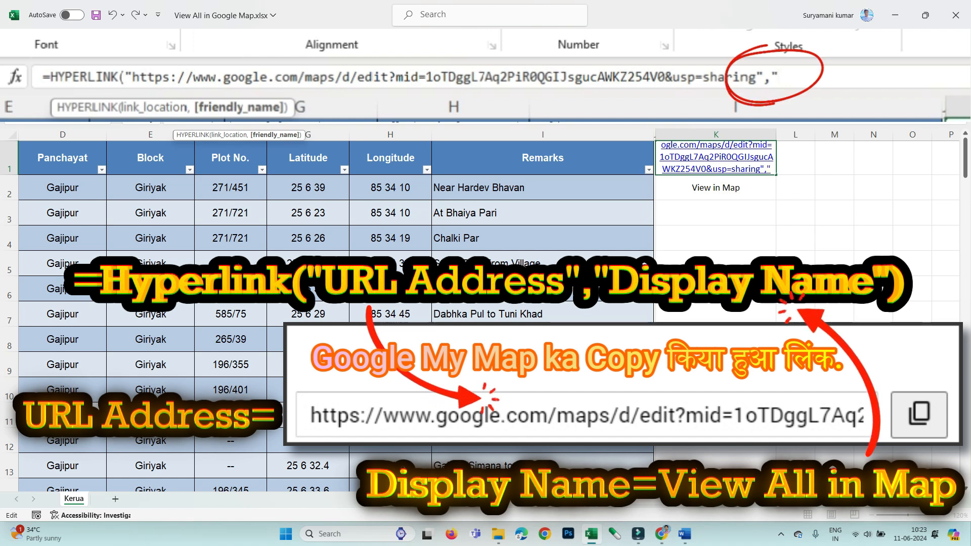
pyautogui.write('View All in Map"')
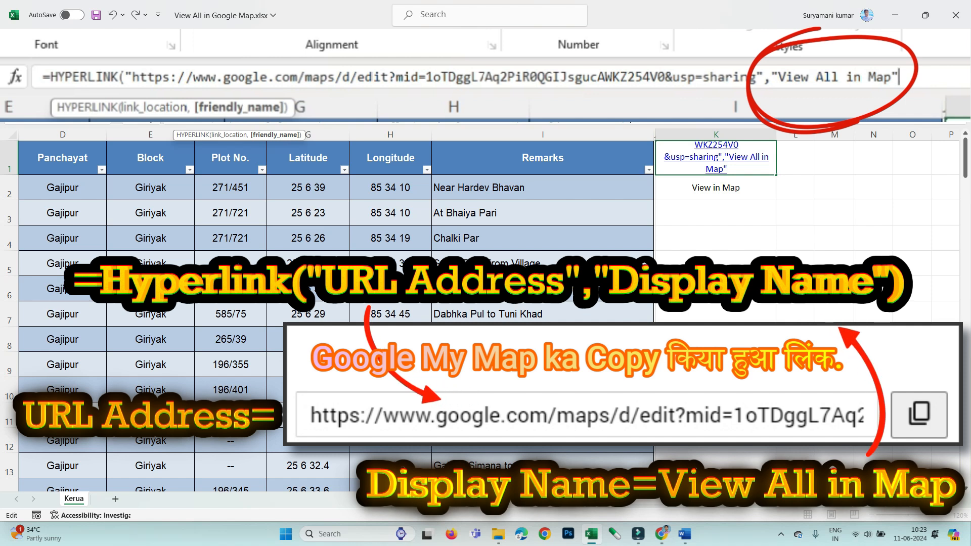
pyautogui.write(')')
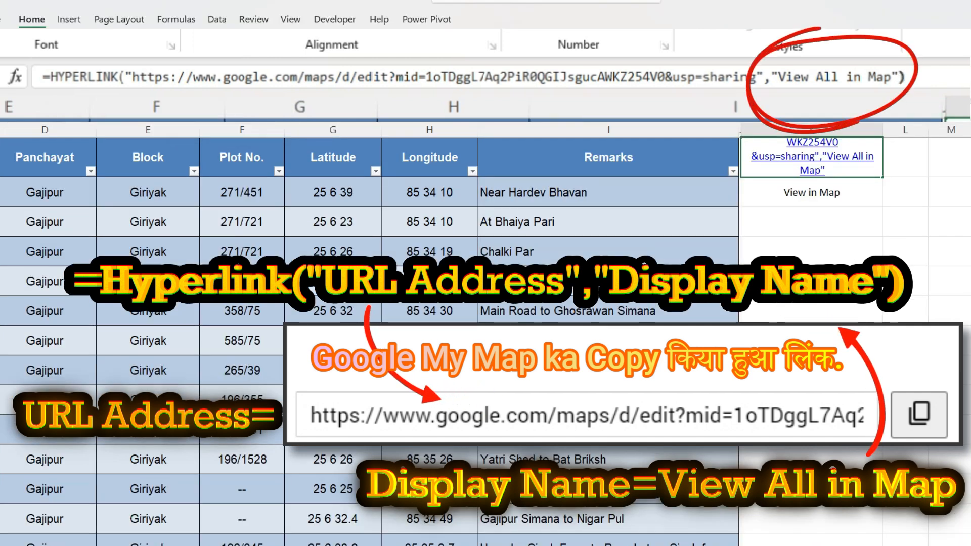
pyautogui.press('Return')
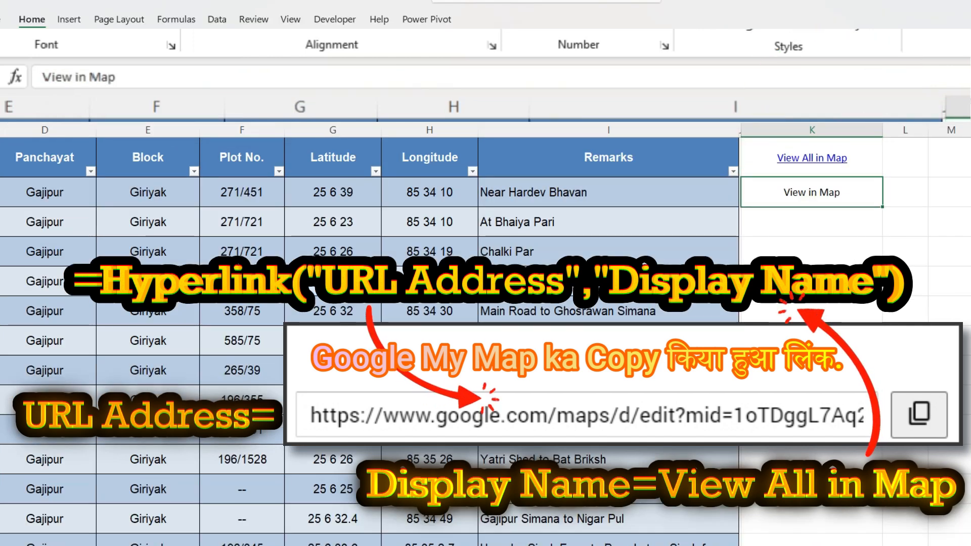
pyautogui.click(811, 281)
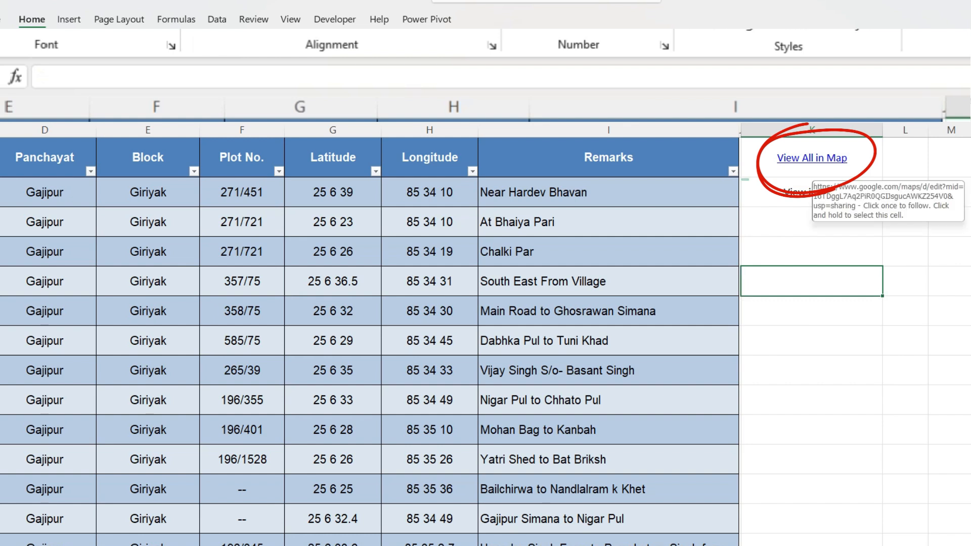
pyautogui.click(815, 163)
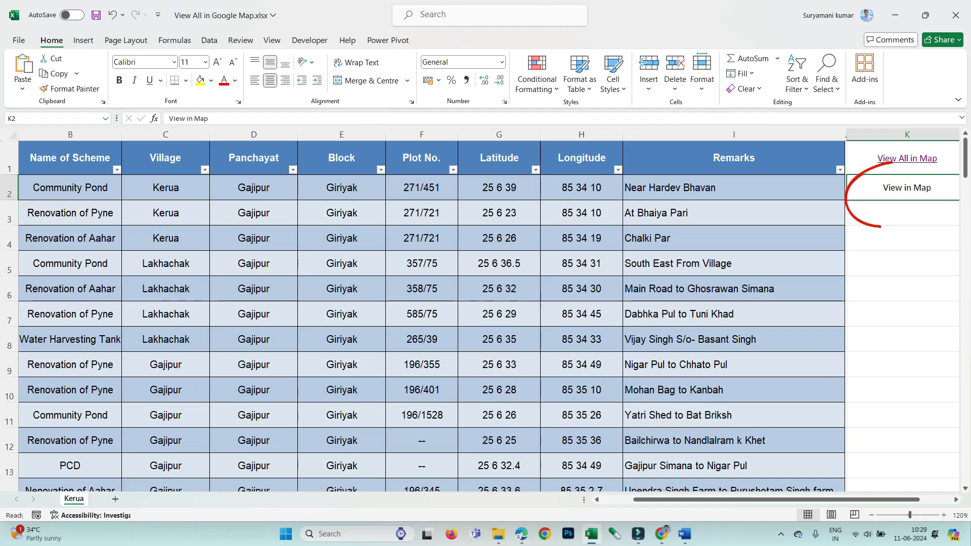
# Step: Clear the View in Map text from cell K2 and keep that cell selected
pyautogui.click(71, 188)
pyautogui.press('Down')
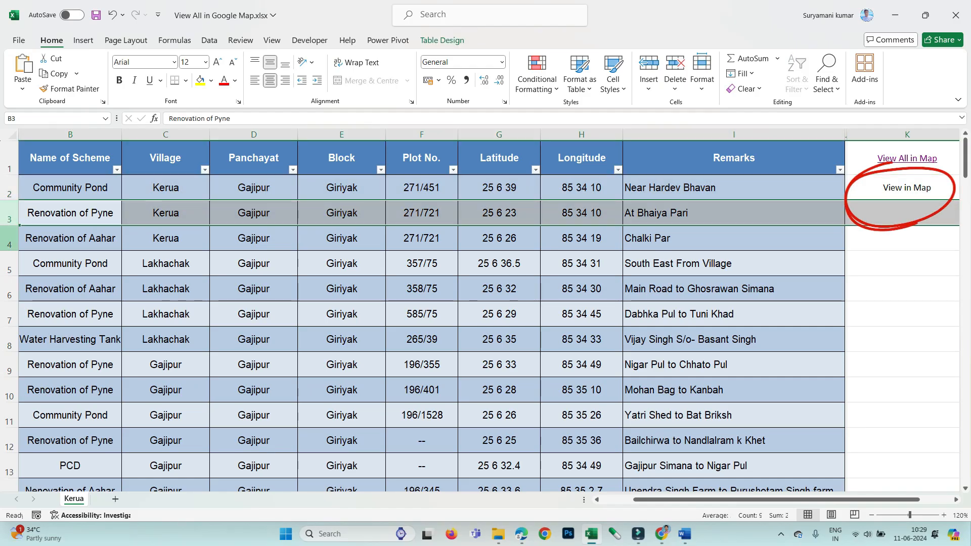
pyautogui.press('Down')
pyautogui.click(907, 213)
pyautogui.click(906, 188)
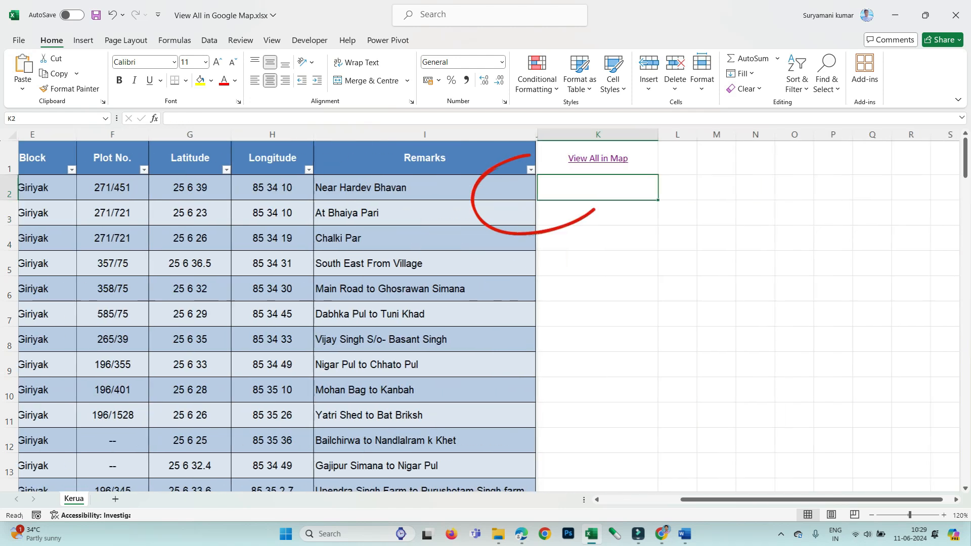
pyautogui.click(539, 238)
pyautogui.click(540, 187)
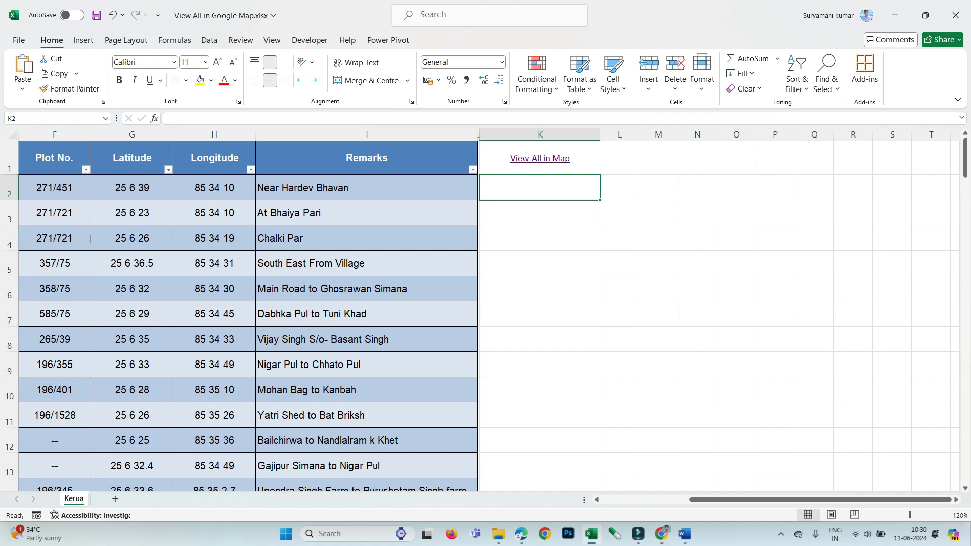
pyautogui.write('=Con')
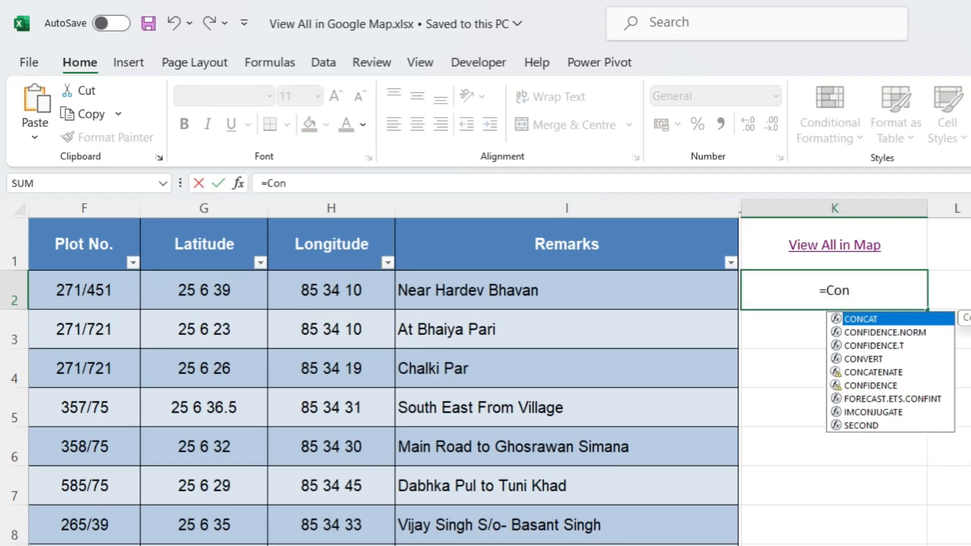
pyautogui.press('Tab')
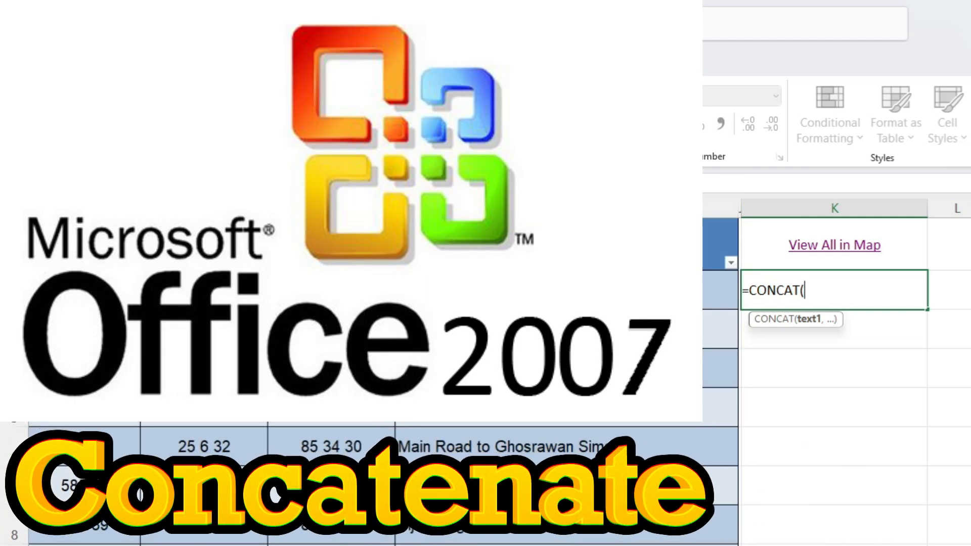
pyautogui.write('"')
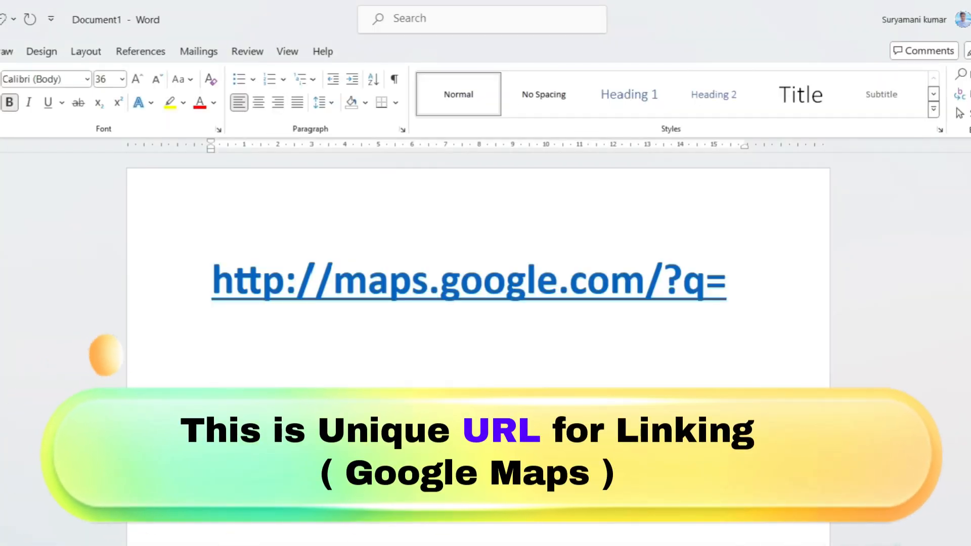
pyautogui.moveTo(727, 284); pyautogui.dragTo(212, 285)
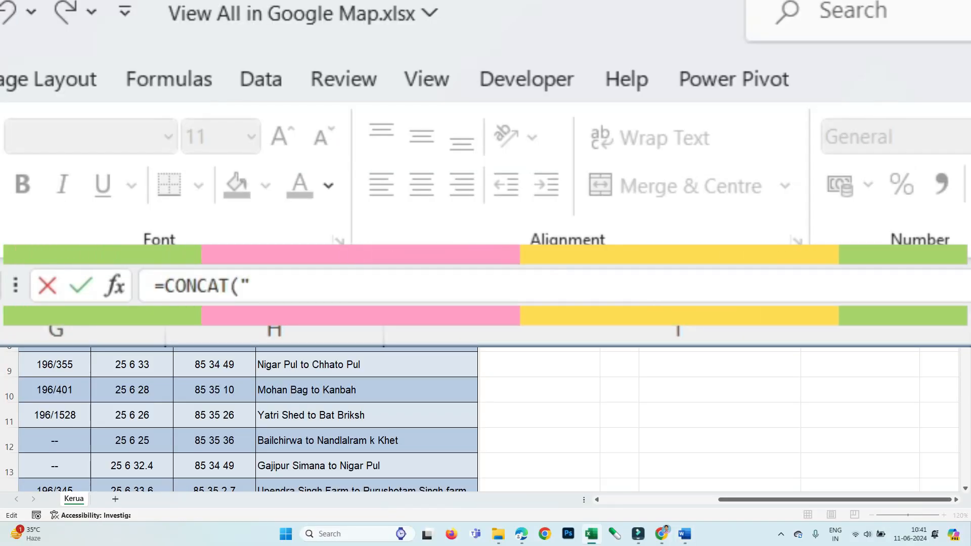
pyautogui.write('http://maps.google.com/?q=')
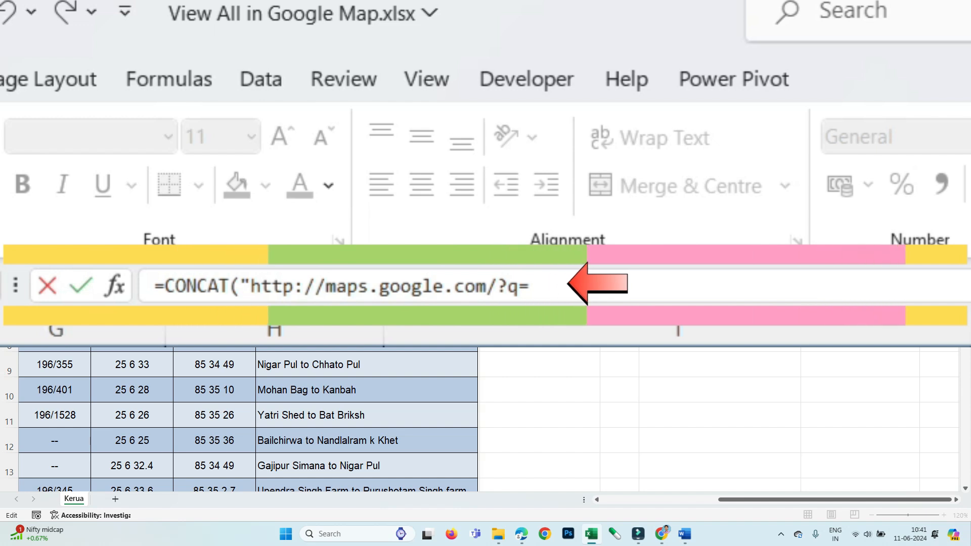
pyautogui.write('"')
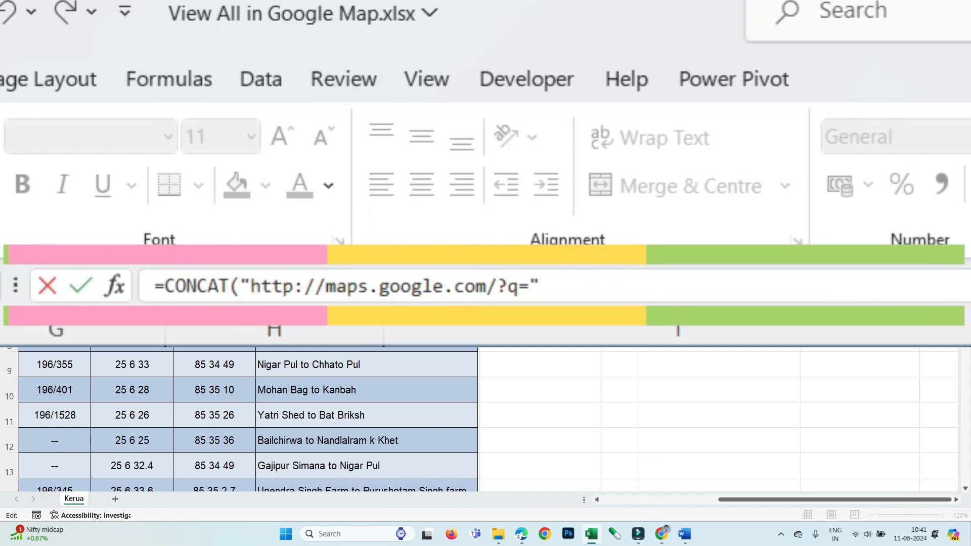
# Step: Complete K2's CONCAT formula with the row's Latitude cell, a quoted space and the row's Longitude cell
pyautogui.write(',')
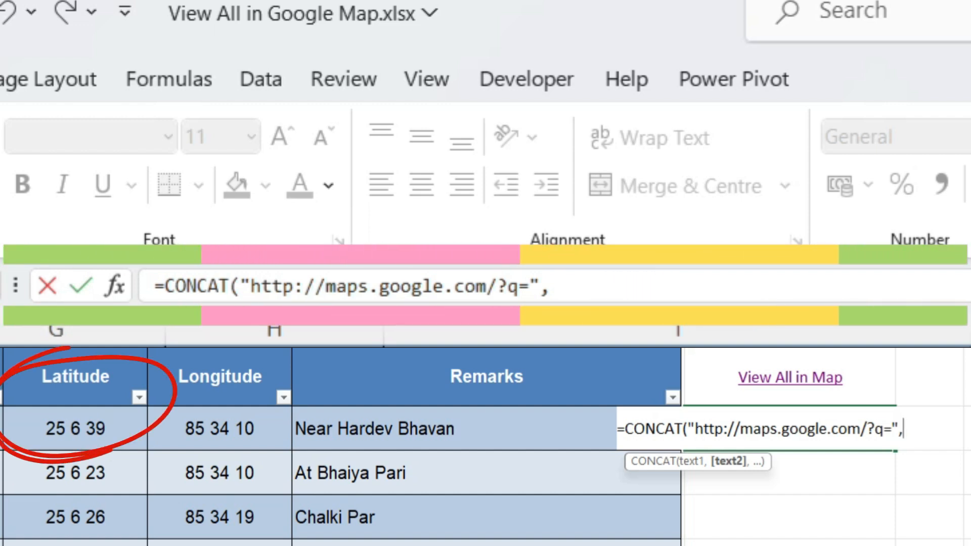
pyautogui.click(76, 429)
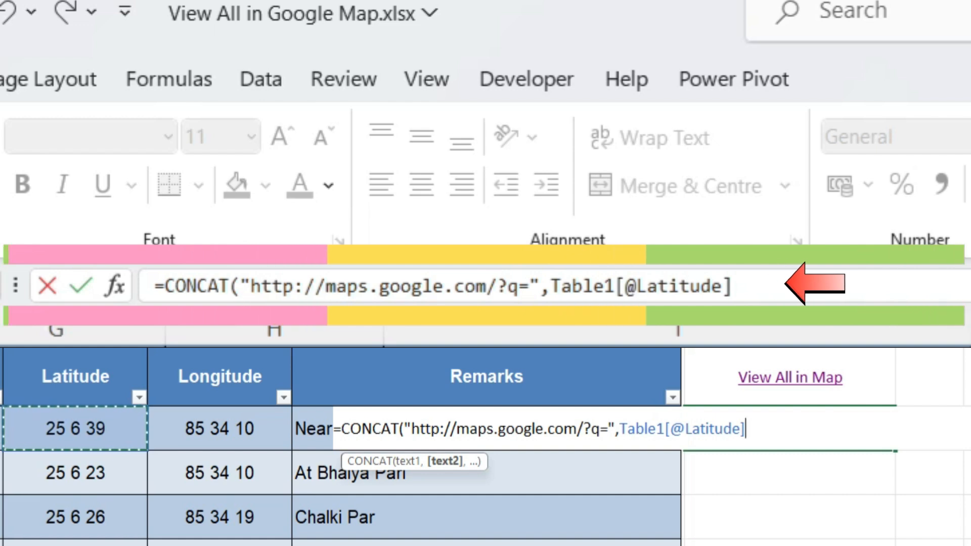
pyautogui.write(',')
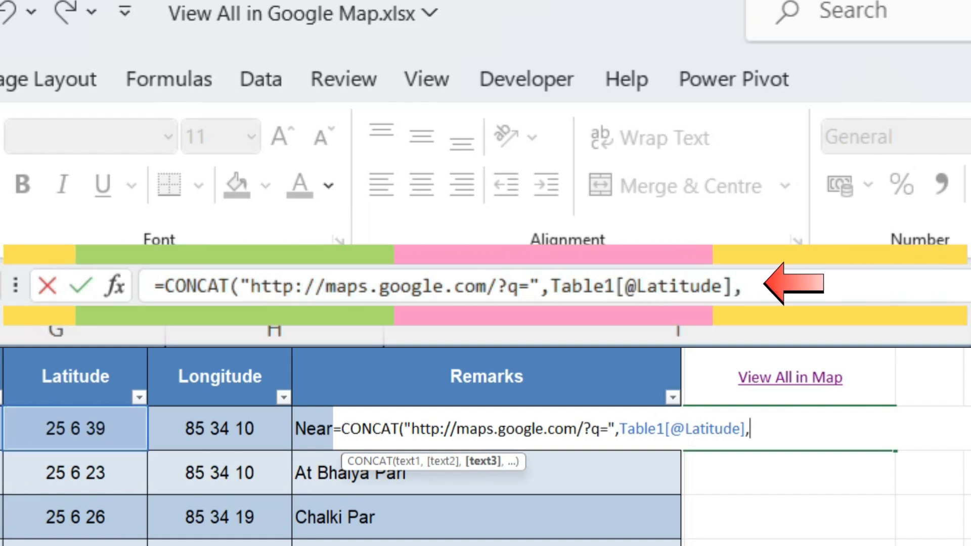
pyautogui.write('"')
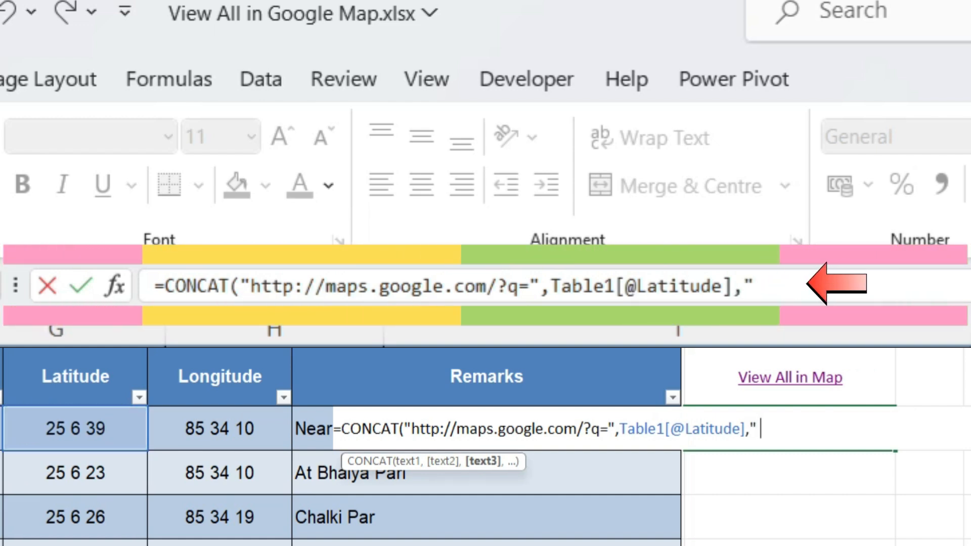
pyautogui.write(' ",')
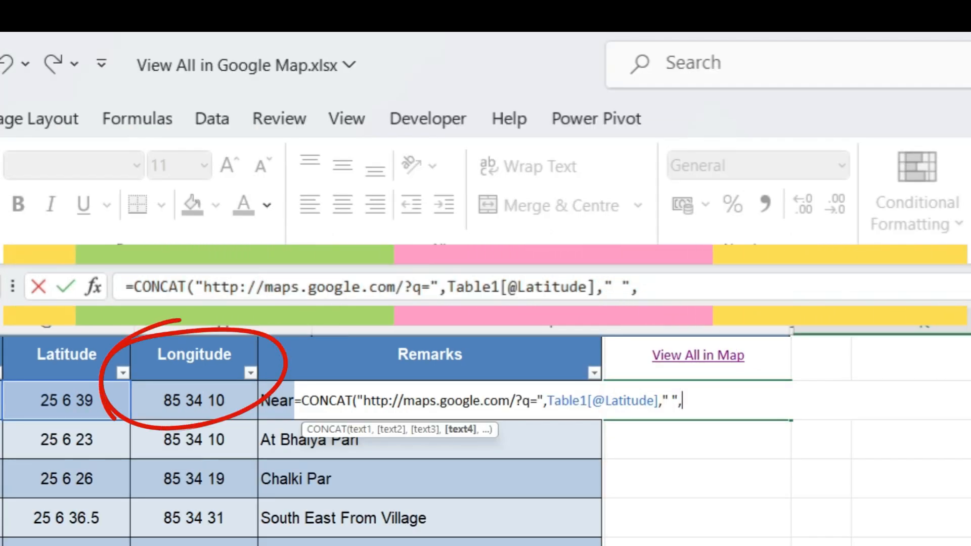
pyautogui.click(220, 429)
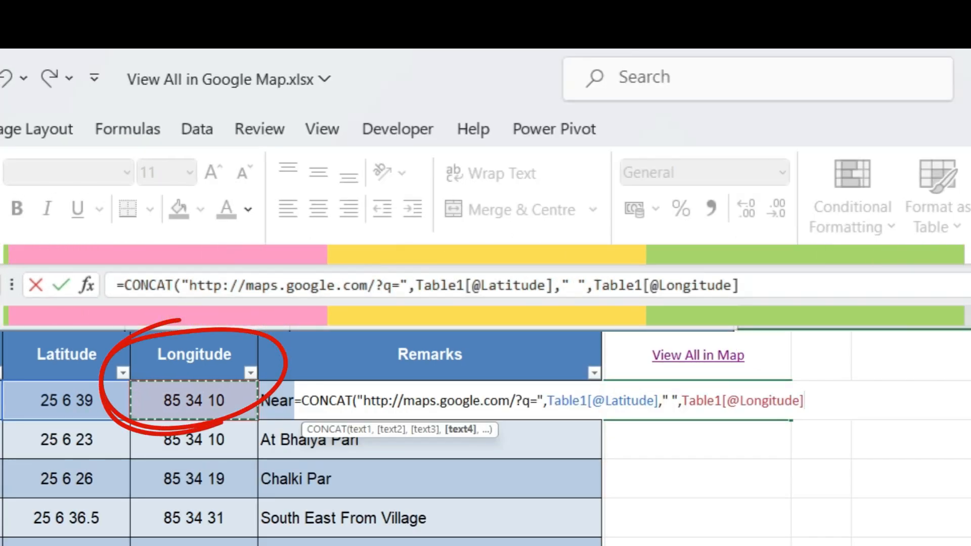
pyautogui.write(')')
pyautogui.press('Return')
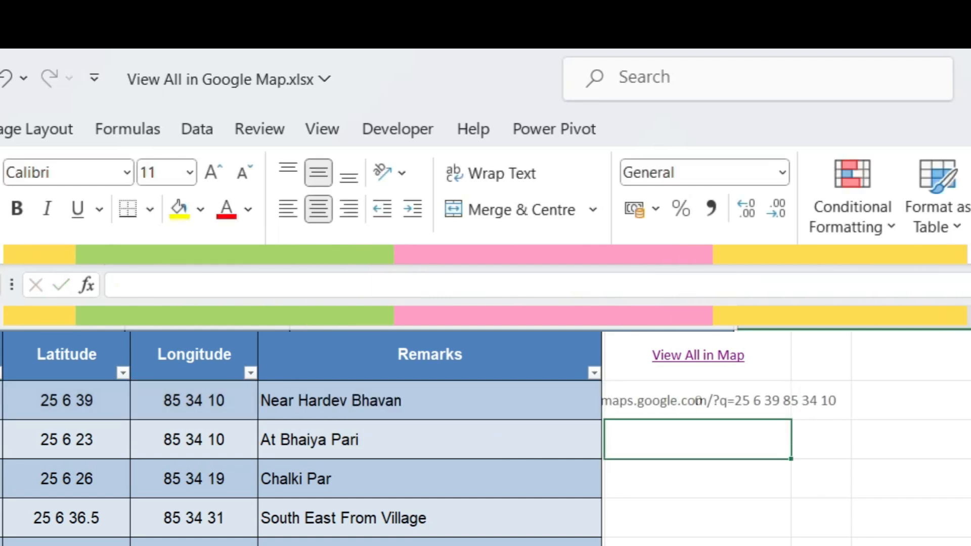
# Step: Wrap K2's CONCAT formula in a HYPERLINK function with the display name "View in Map"
pyautogui.click(698, 401)
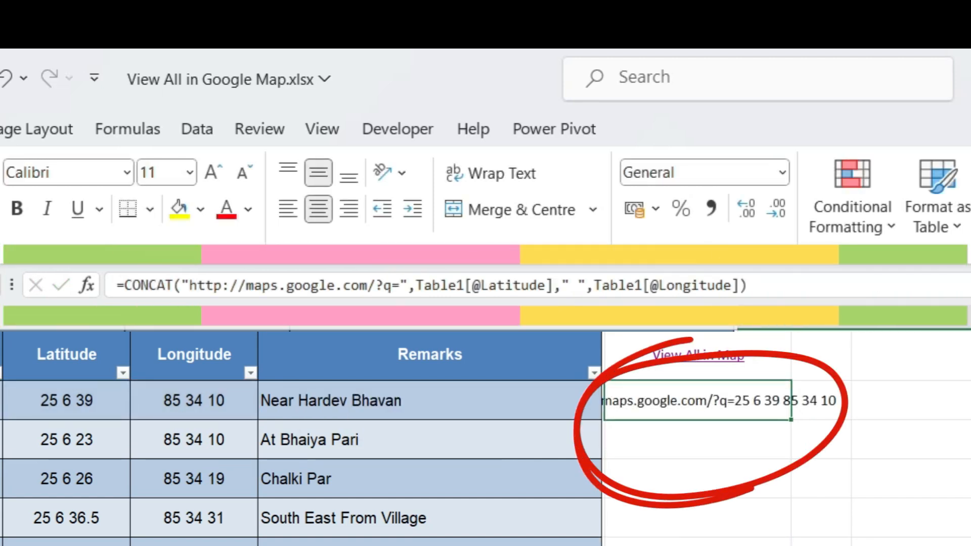
pyautogui.click(125, 286)
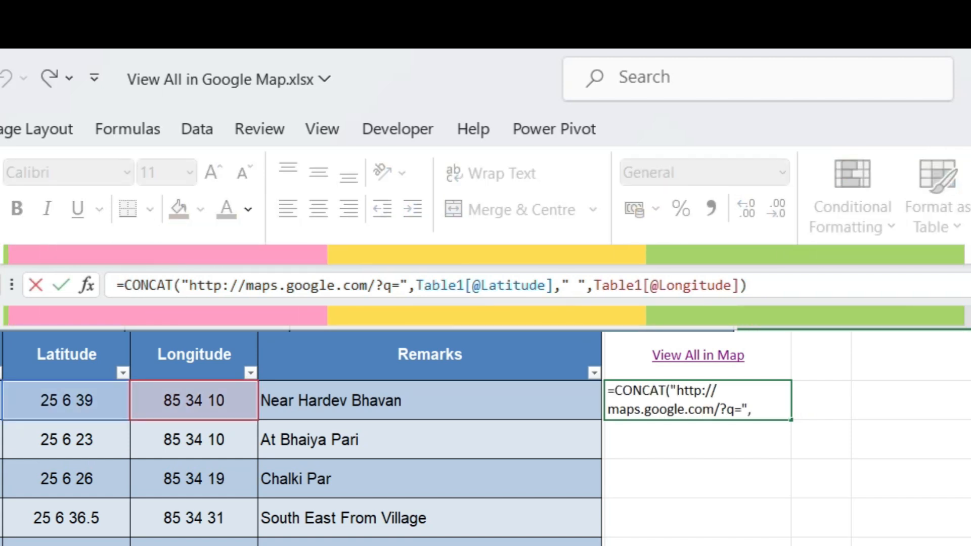
pyautogui.write('HYPERLINK(')
pyautogui.press('End')
pyautogui.write(',')
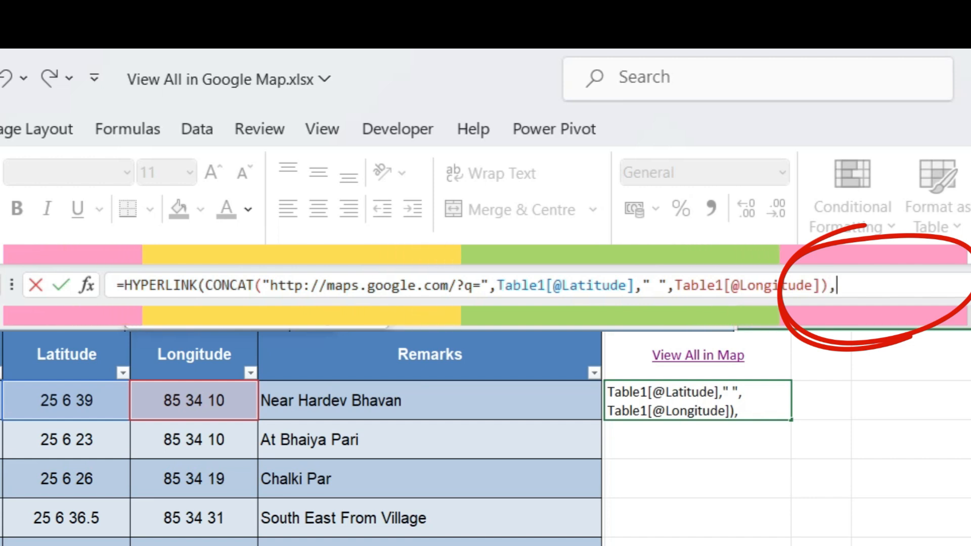
pyautogui.write('"')
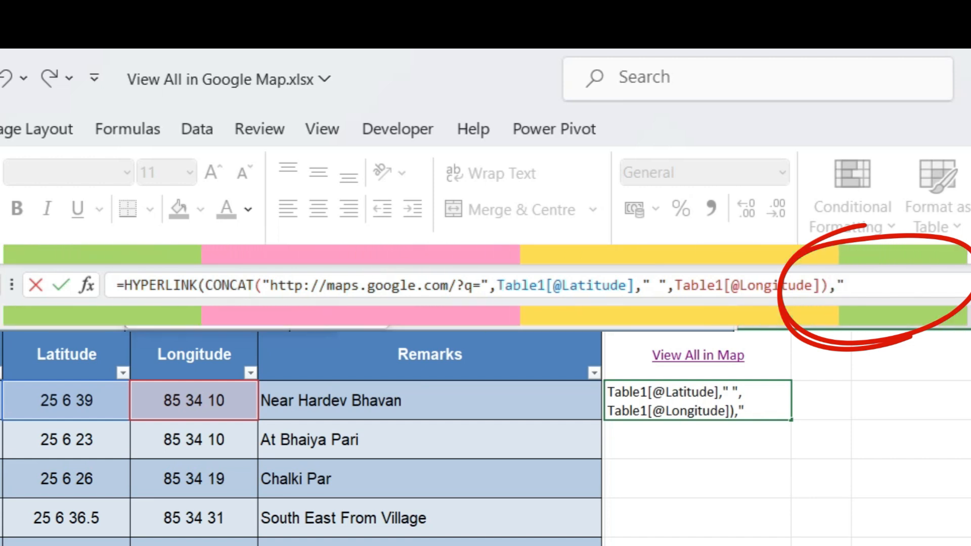
pyautogui.write('View in Map"')
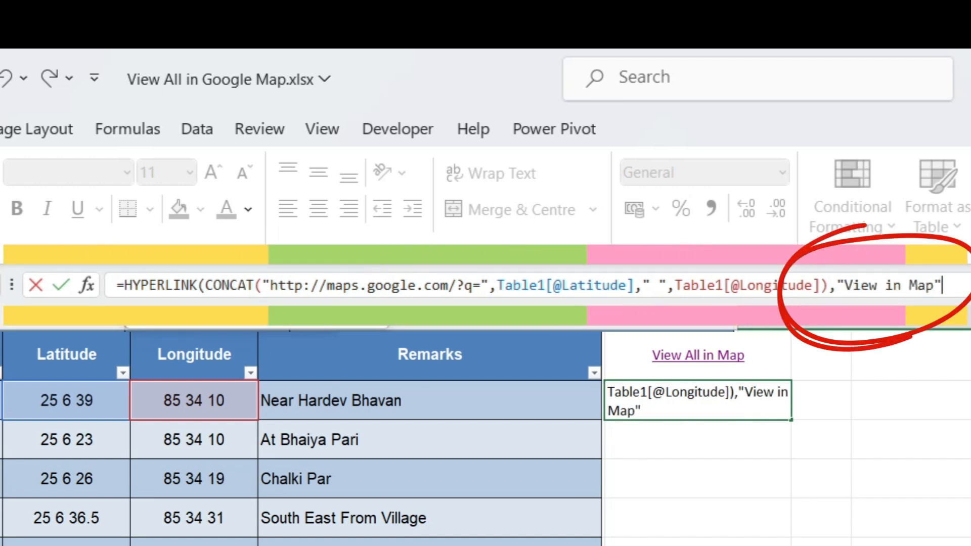
pyautogui.write(')')
pyautogui.press('Return')
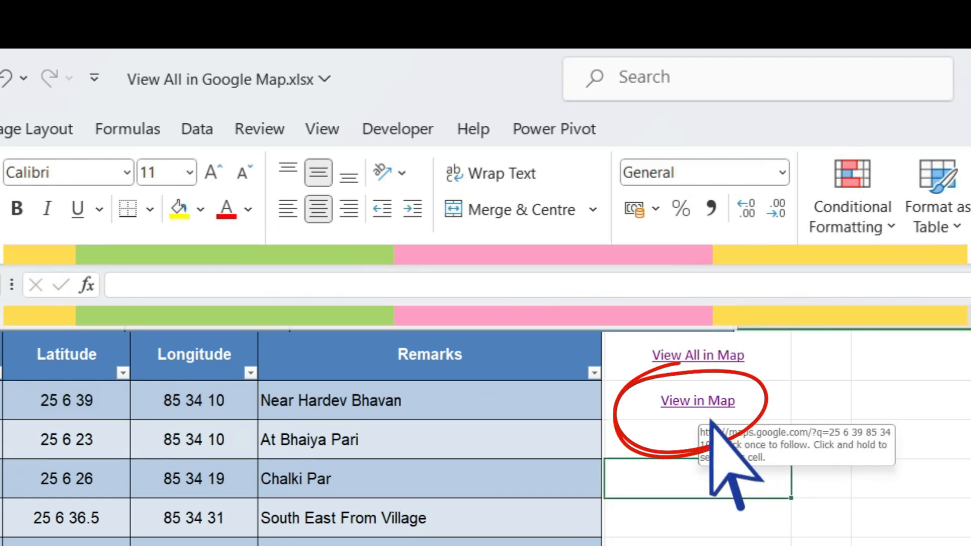
# Step: Test the View in Map link in K2 and show the location in Google Maps' satellite view
pyautogui.click(690, 412)
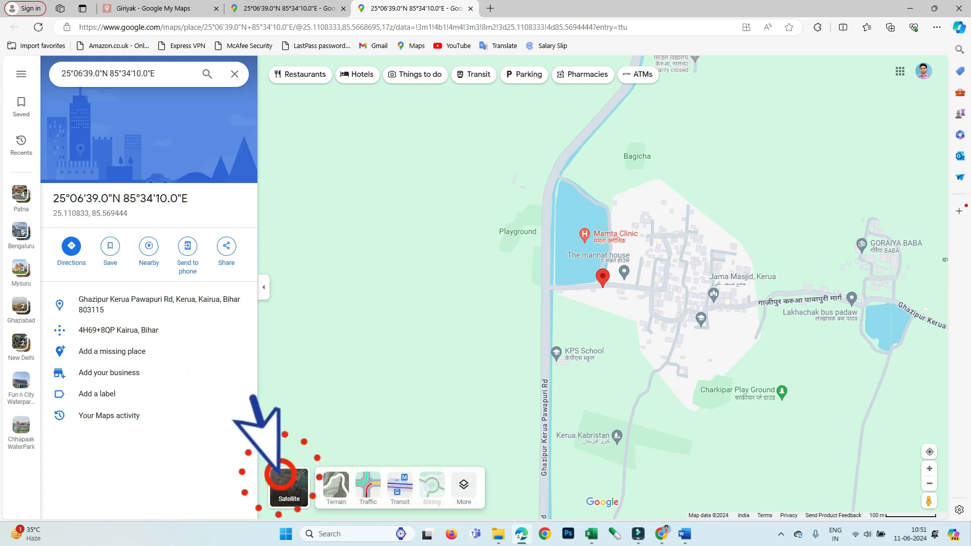
pyautogui.click(281, 476)
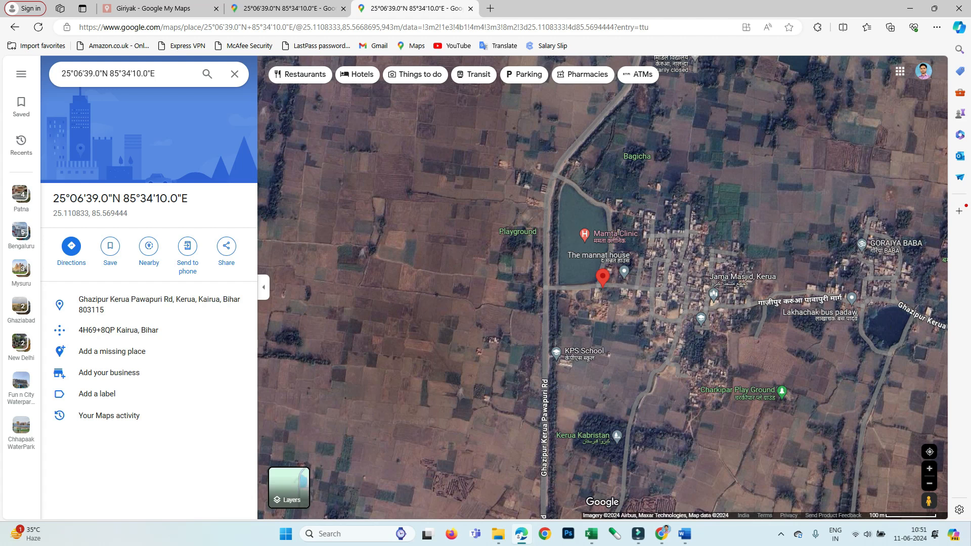
pyautogui.moveTo(289, 487)
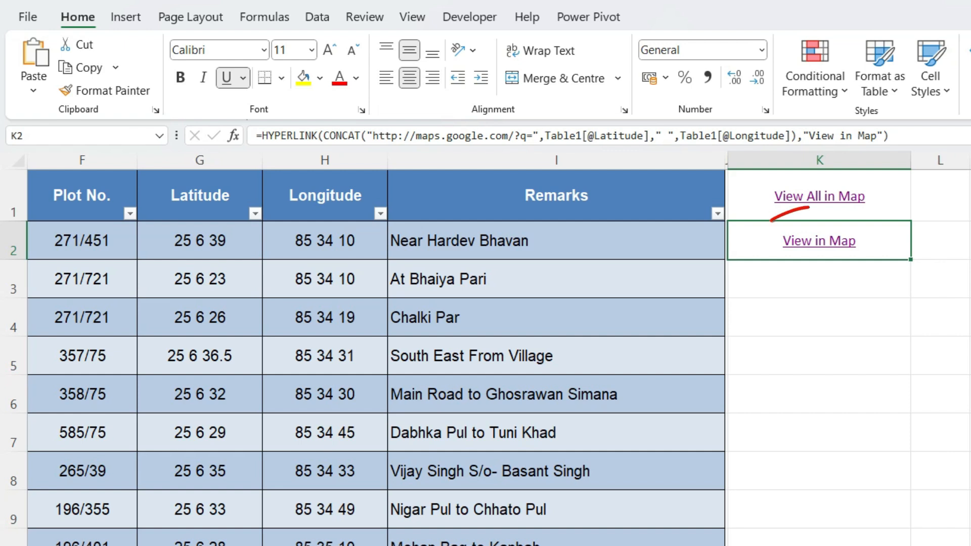
# Step: Fill the View in Map link formula from K2 down column K to row 48
pyautogui.moveTo(910, 259); pyautogui.dragTo(910, 511)
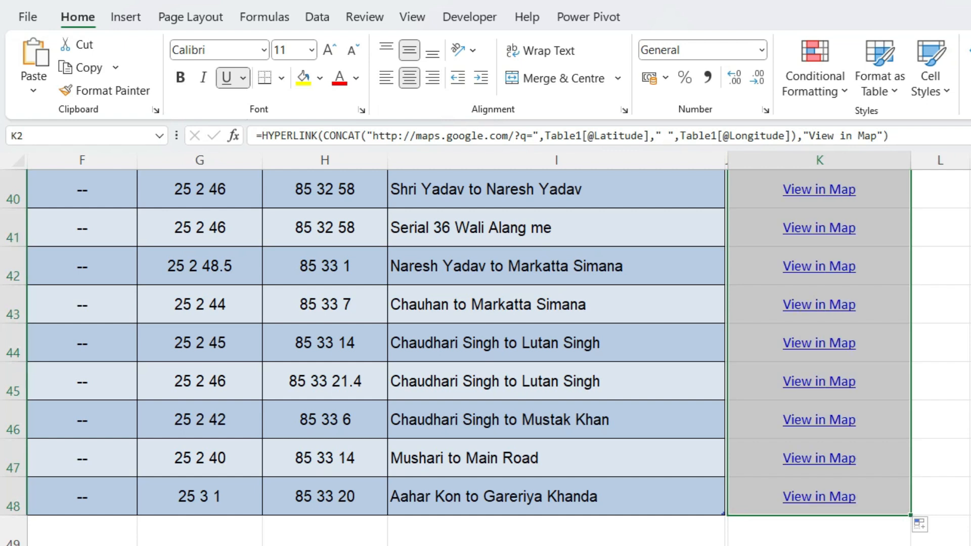
pyautogui.click(970, 343)
pyautogui.click(814, 342)
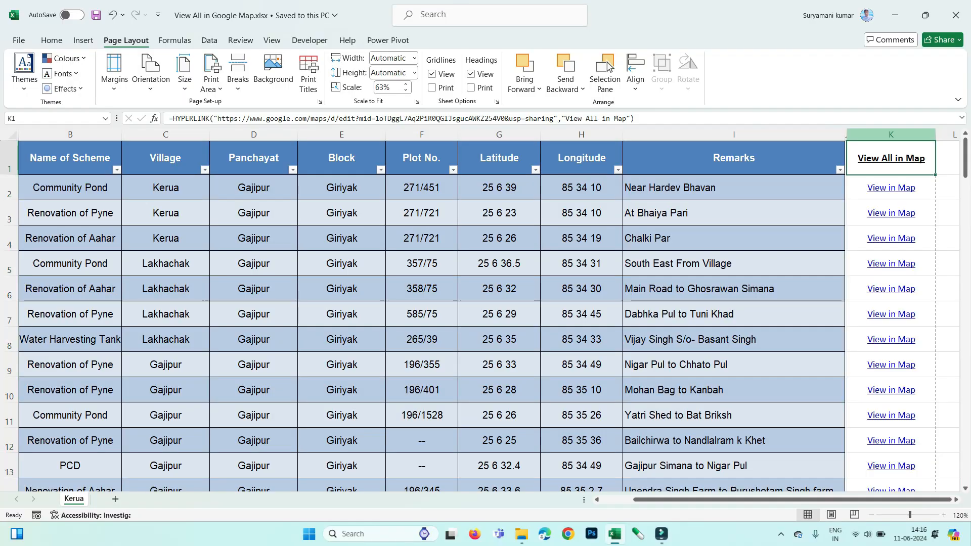
# Step: Apply All Borders to the map link cells from K1 through K48
pyautogui.press('Up')
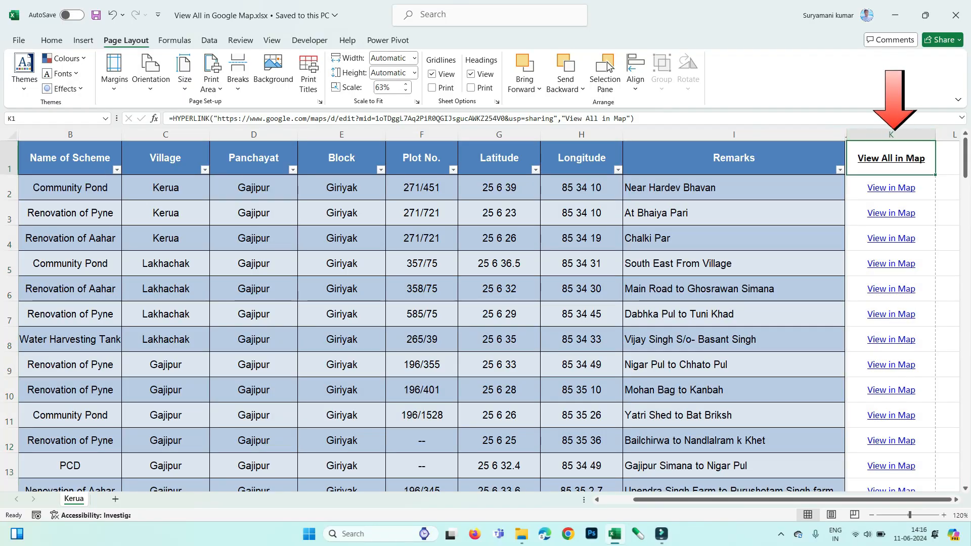
pyautogui.hotkey('ctrl', 'shift', 'Down')
pyautogui.hotkey('alt', 'h')
pyautogui.press('b')
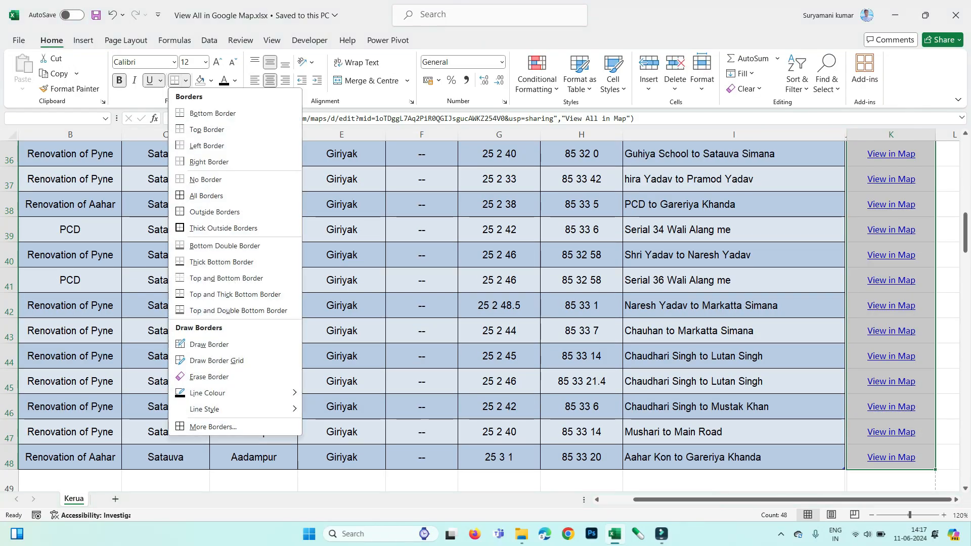
pyautogui.press('a')
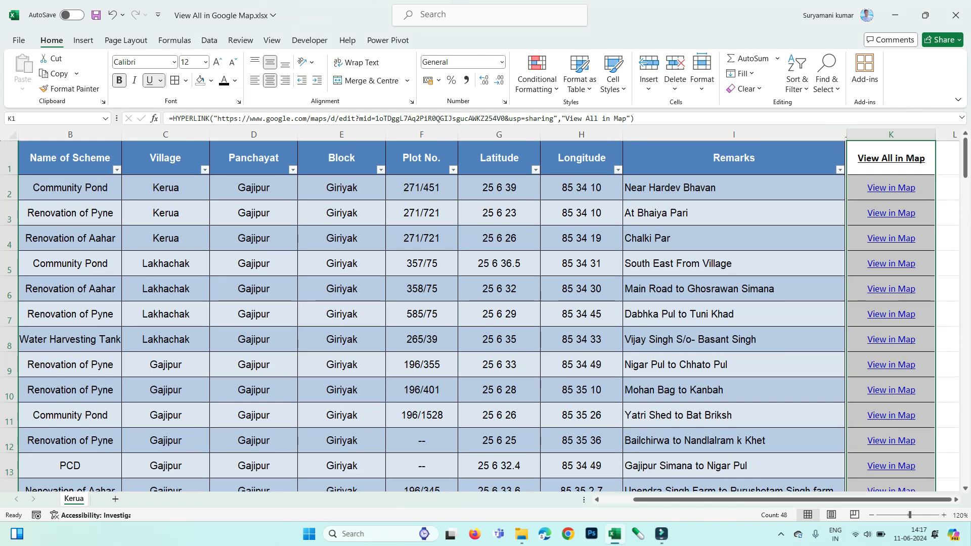
pyautogui.click(947, 238)
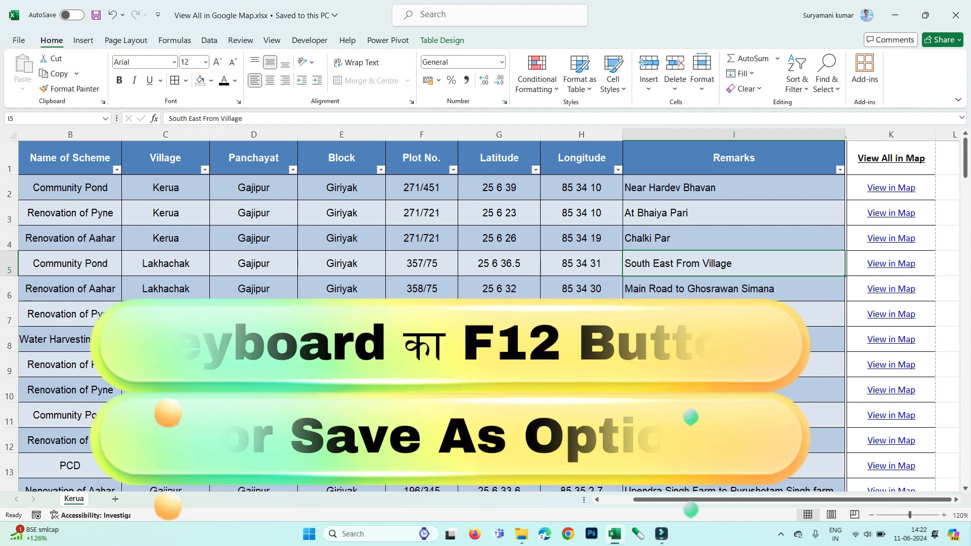
# Step: Save a PDF copy of the workbook as View All in Google Map.pdf in the Educational Items folder
pyautogui.press('F12')
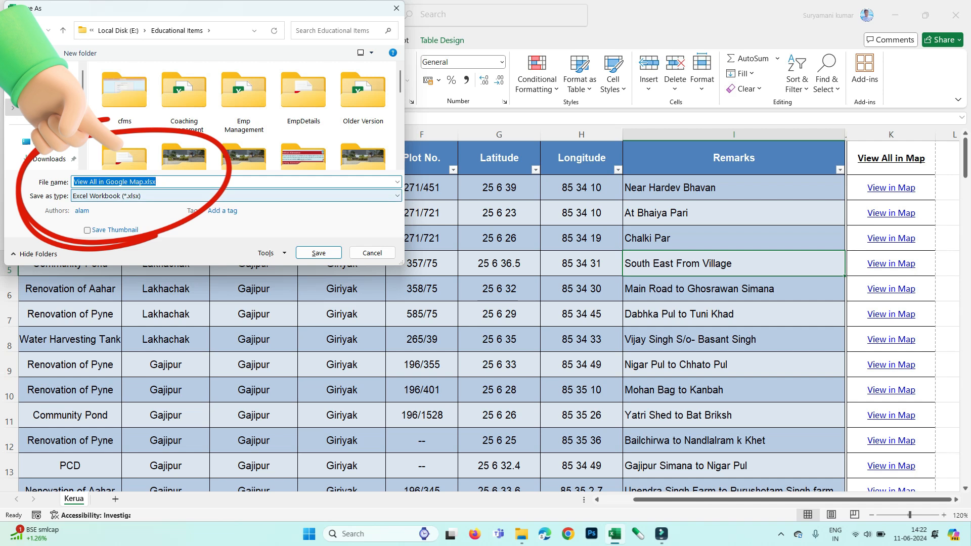
pyautogui.press('Tab')
pyautogui.hotkey('alt', 'Down')
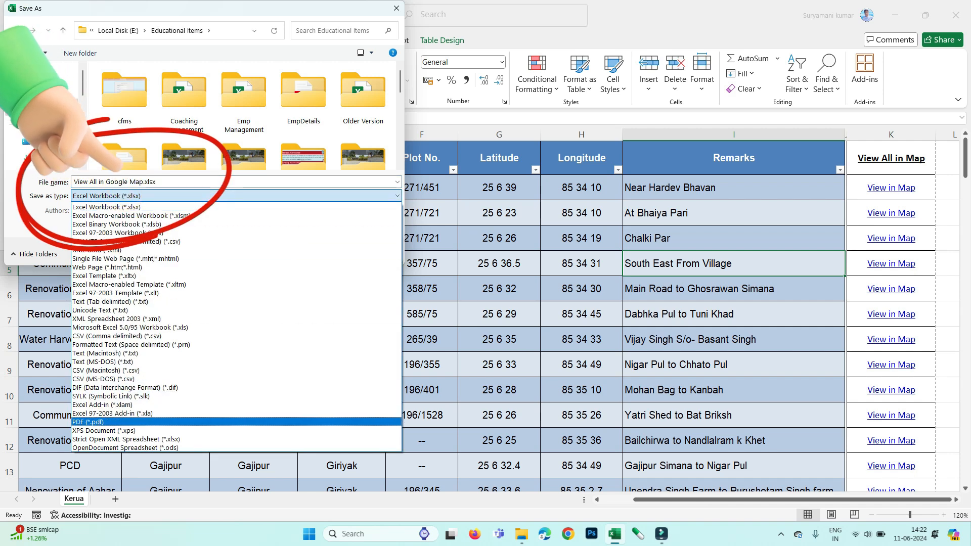
pyautogui.press('Return')
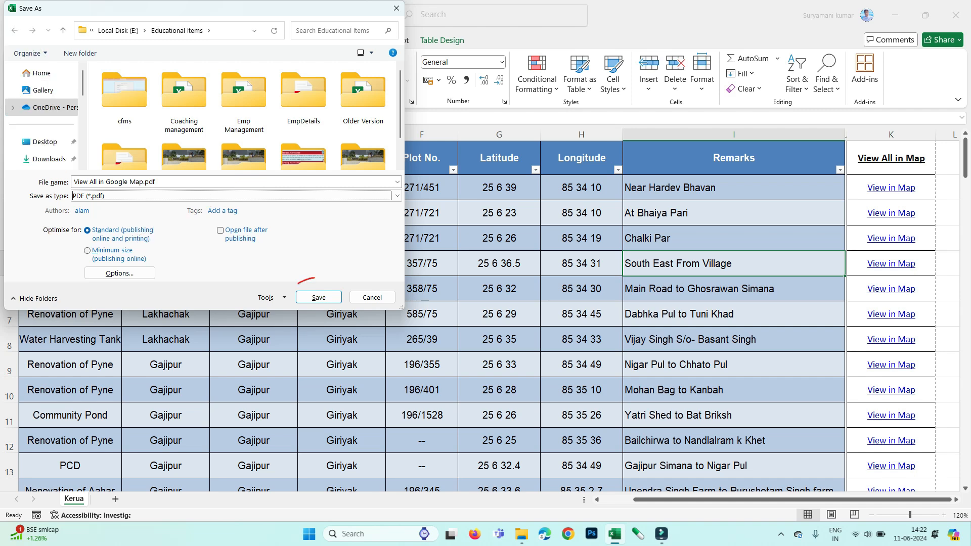
pyautogui.press('Return')
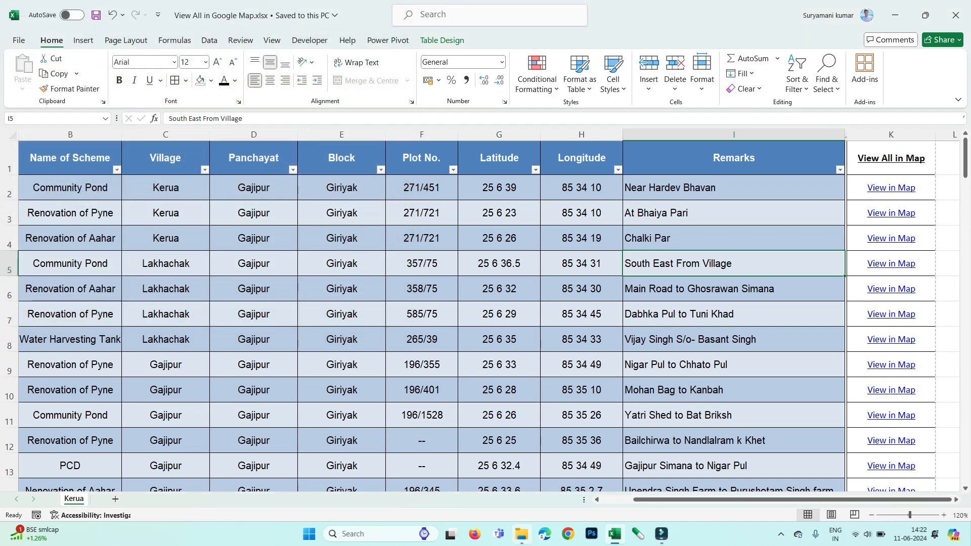
# Step: Switch to File Explorer and open View All in Google Map.pdf from the Educational Items folder
pyautogui.click(522, 534)
pyautogui.scroll(-1, 357, 389)
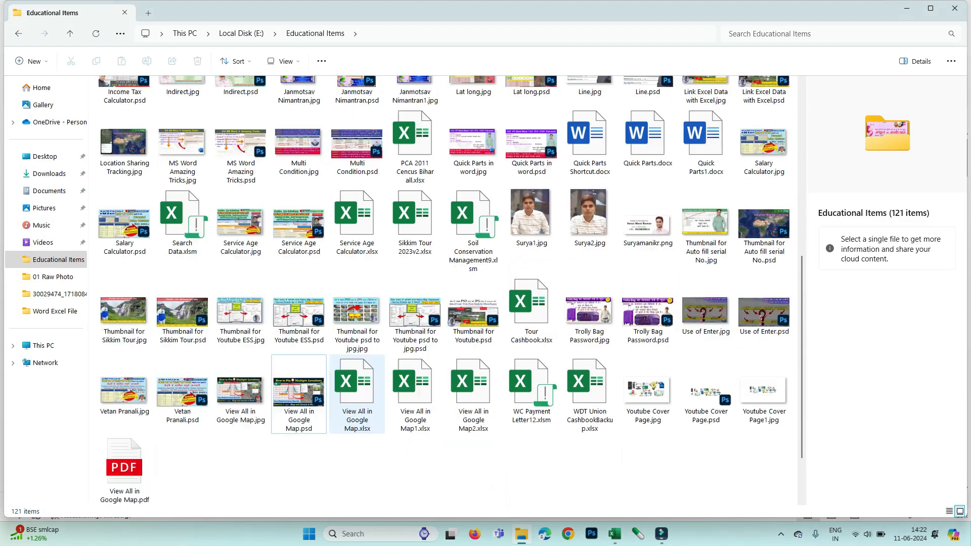
pyautogui.click(125, 469)
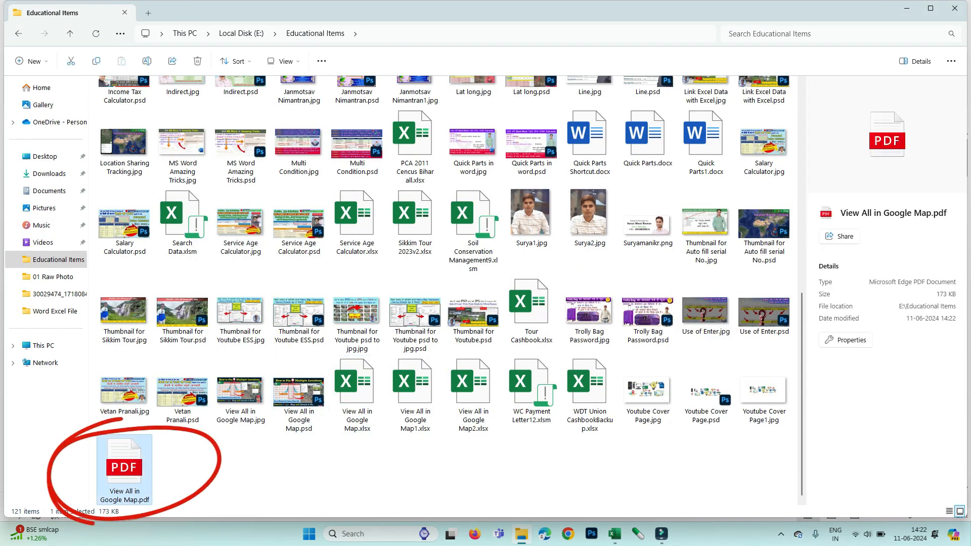
pyautogui.doubleClick(124, 468)
# Step: Test the View in Map link of scheme 2 in the PDF, and return to the document
pyautogui.scroll(2, 486, 213)
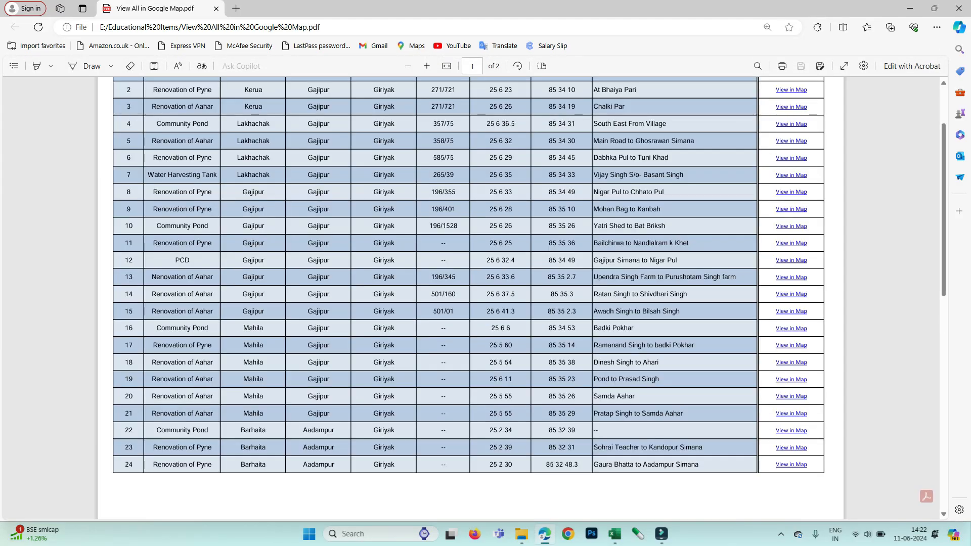
pyautogui.scroll(3, 870, 181)
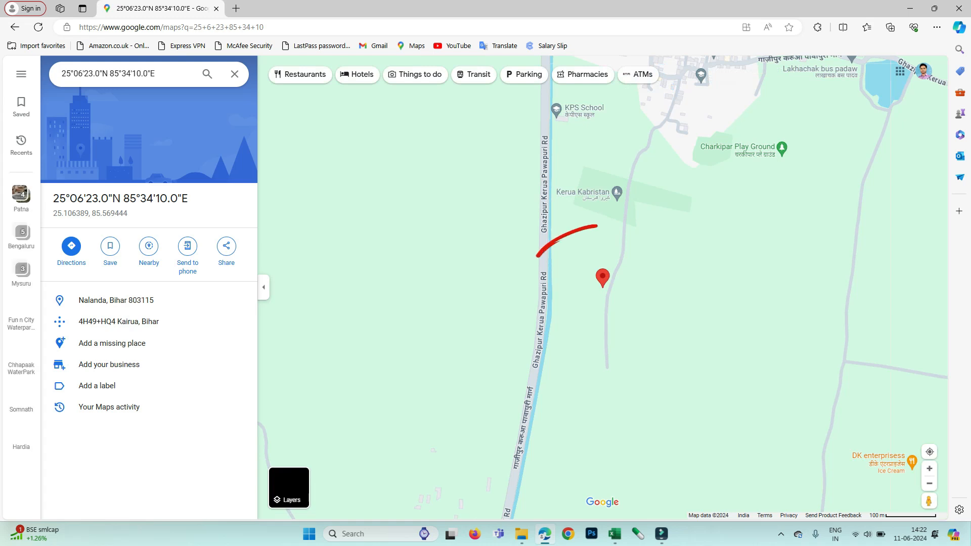
pyautogui.hotkey('alt', 'Left')
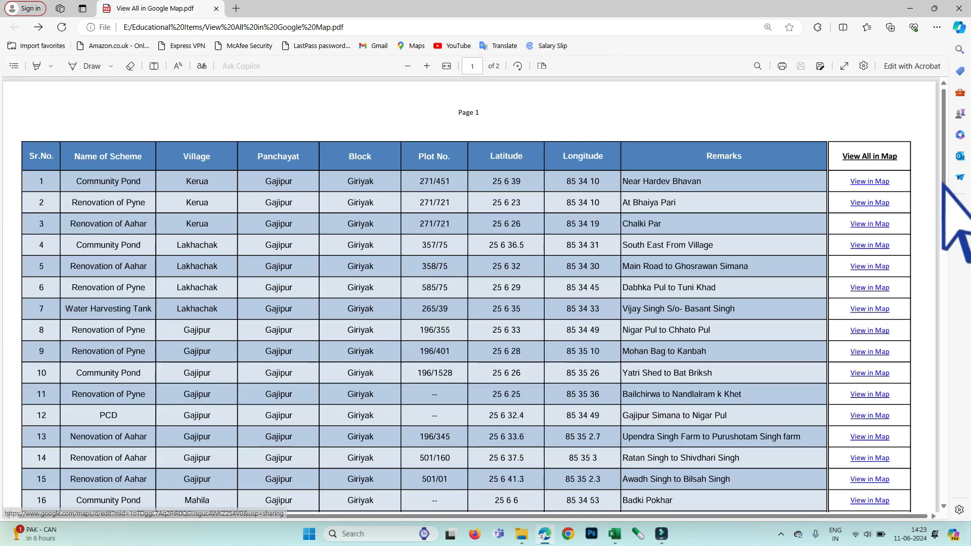